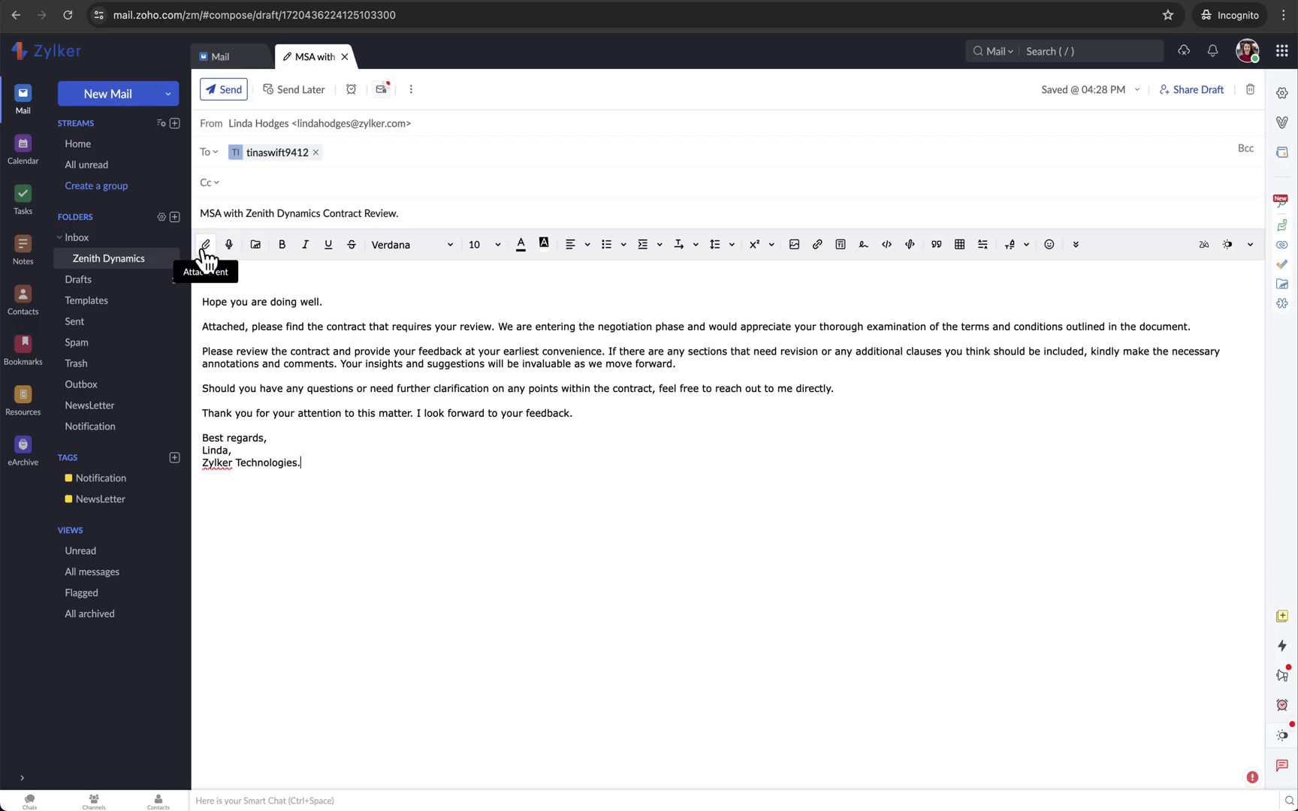
# - Attach the MSA .docx from Desktop > Zenith Dynamics and send the contract review email
pyautogui.click(201, 250)
pyautogui.click(373, 342)
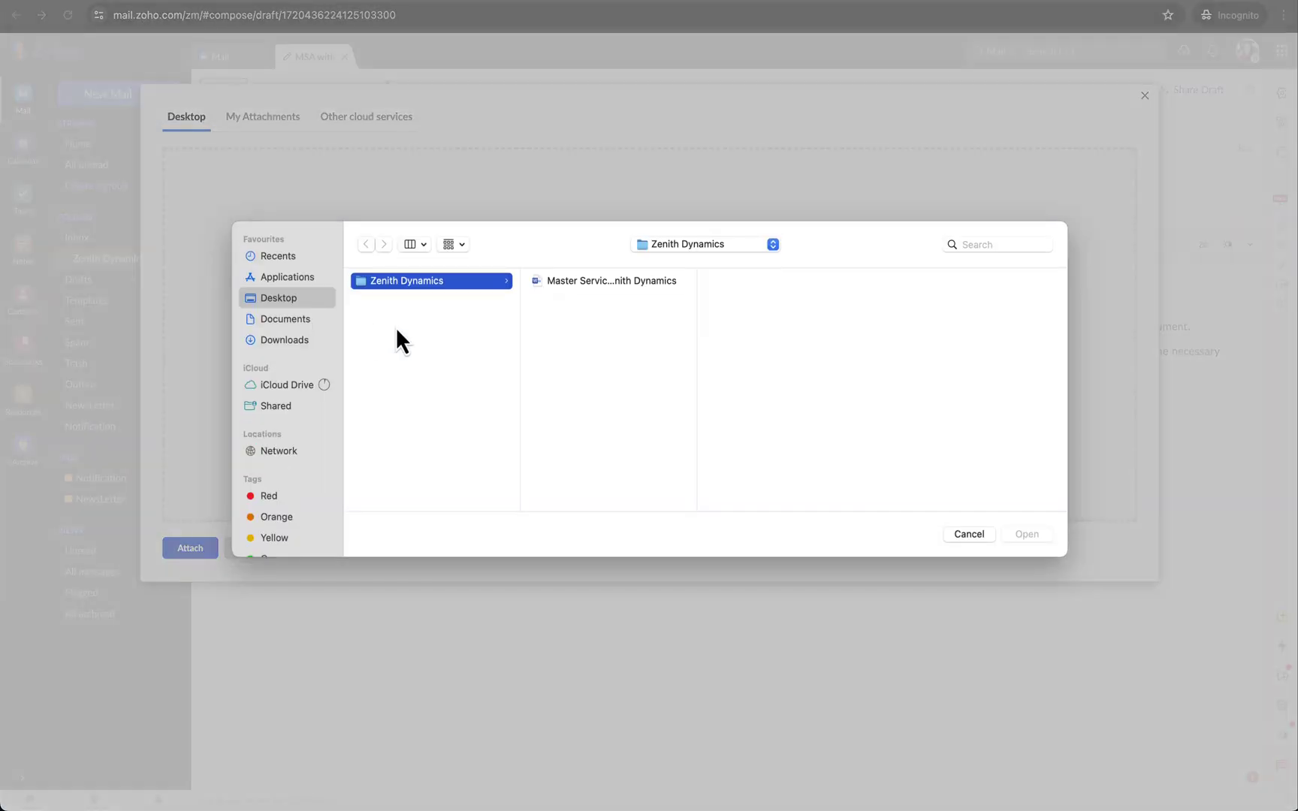
pyautogui.click(574, 279)
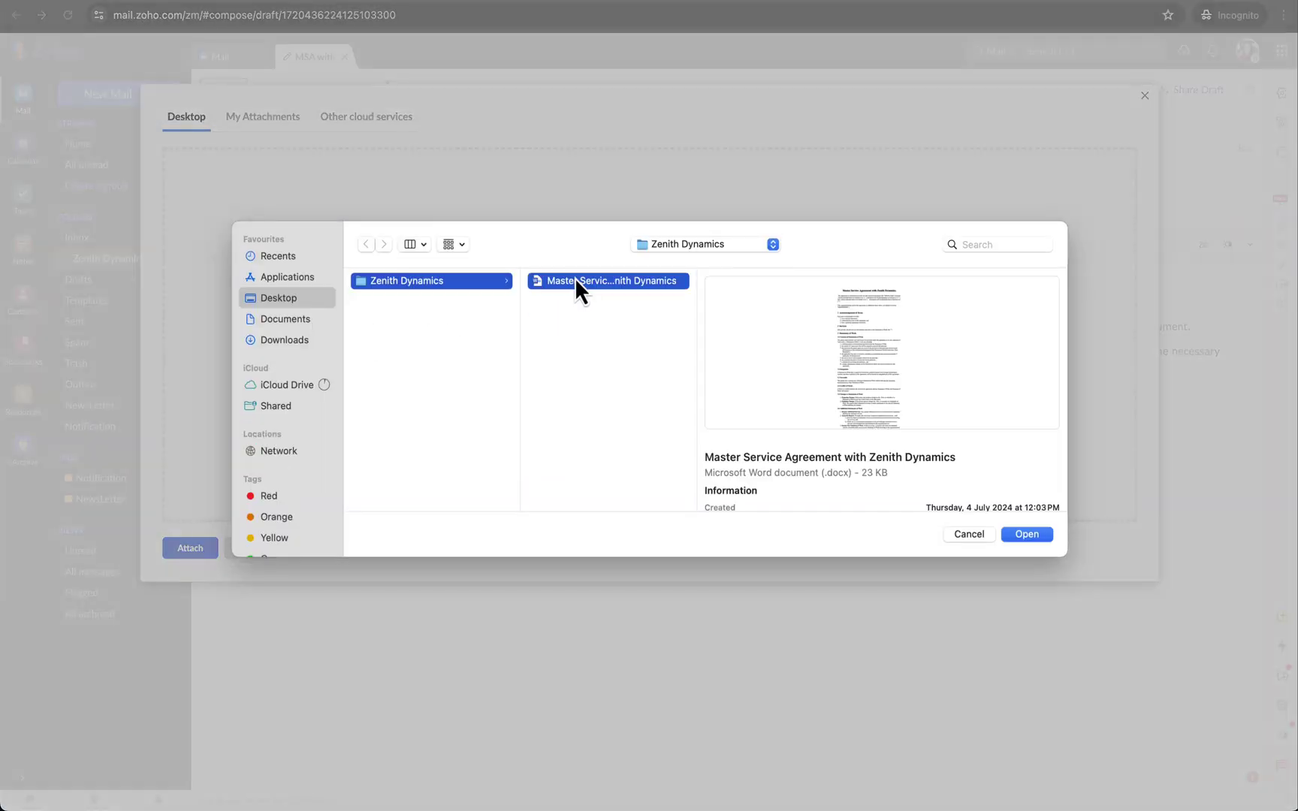
pyautogui.click(1019, 534)
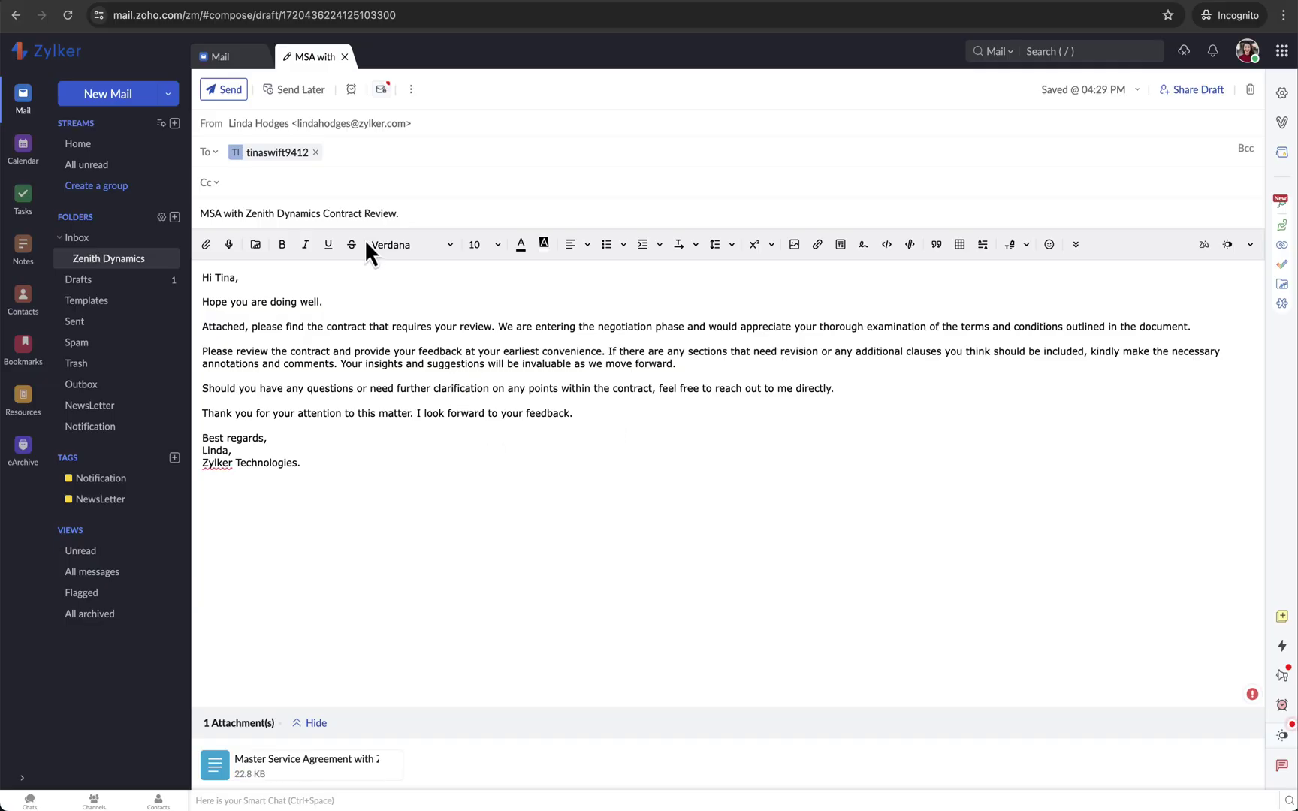
pyautogui.click(225, 91)
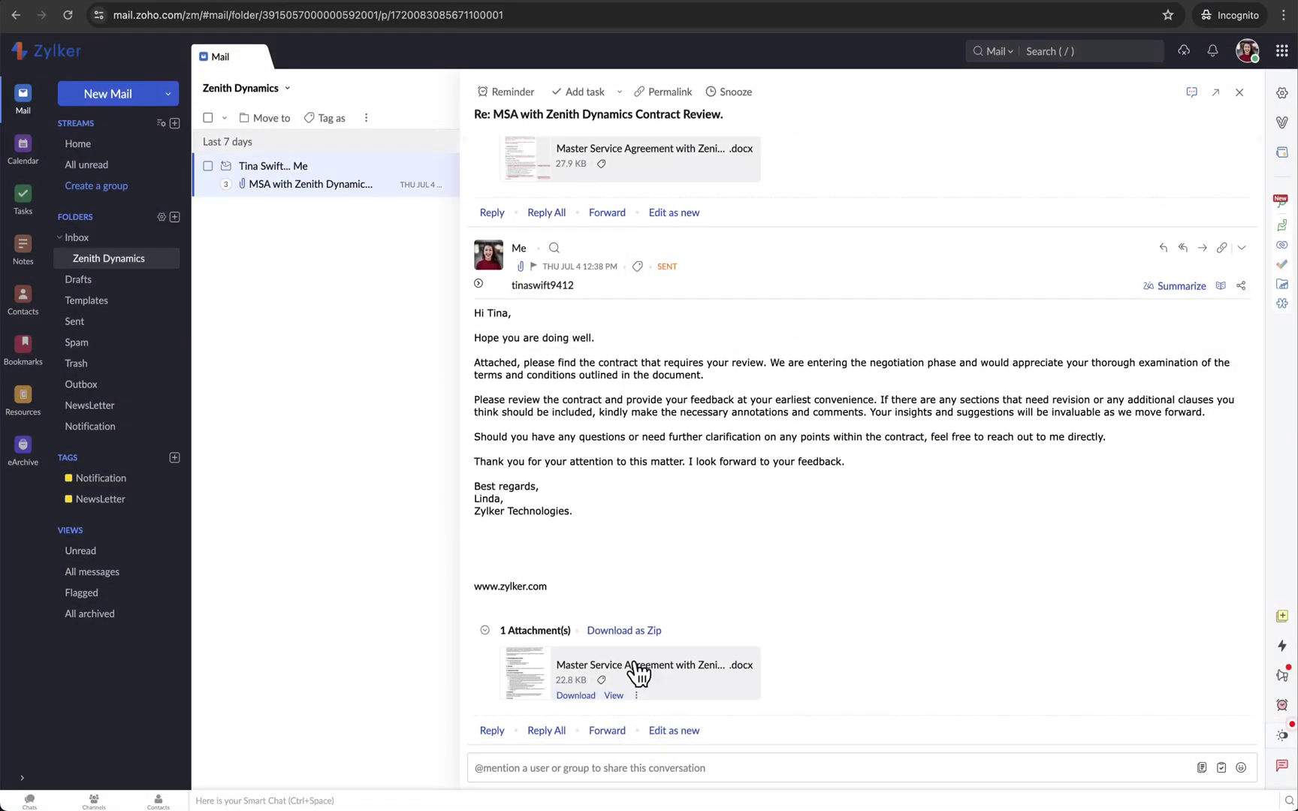
# - Download the contract attachment and delete item 8 of section 3.1 as a tracked change in Word
pyautogui.moveTo(679, 647)
pyautogui.scroll(4, 673, 633)
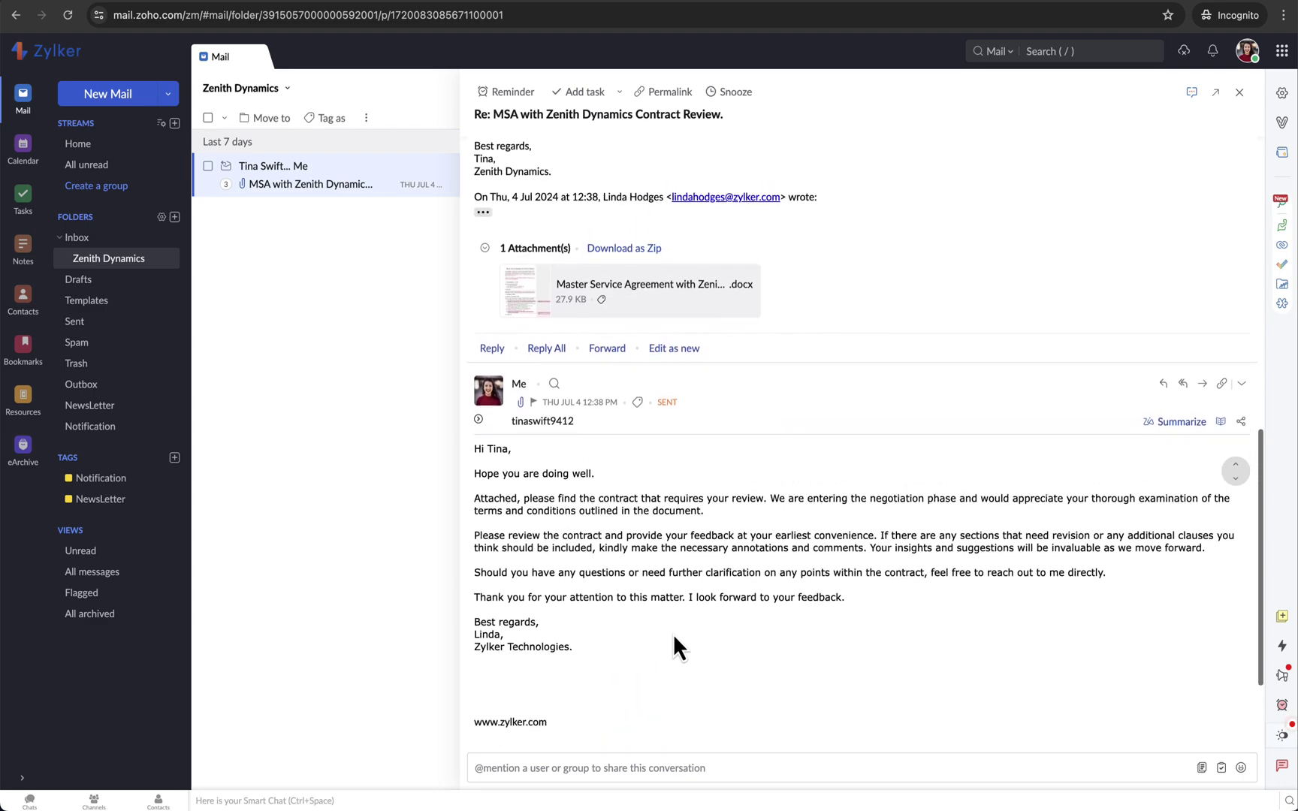
pyautogui.scroll(6, 773, 426)
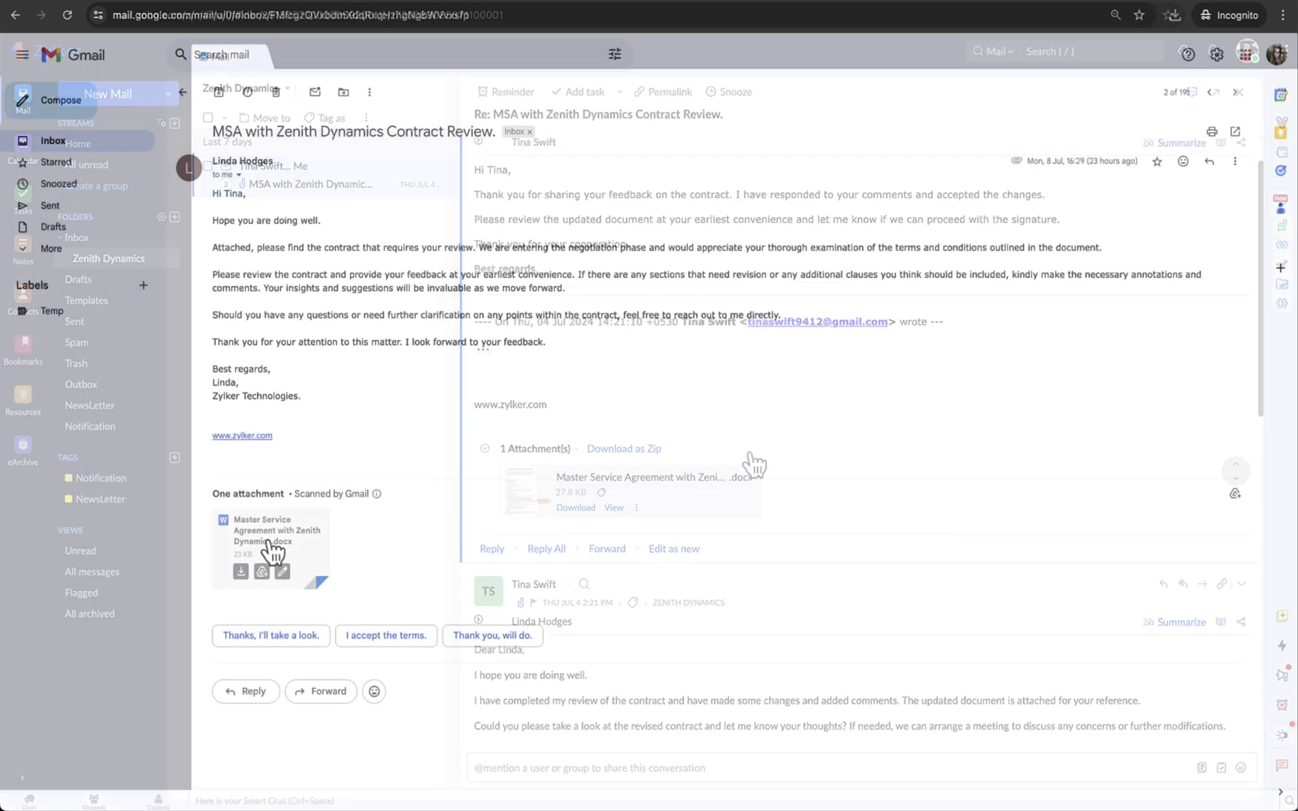
pyautogui.click(240, 571)
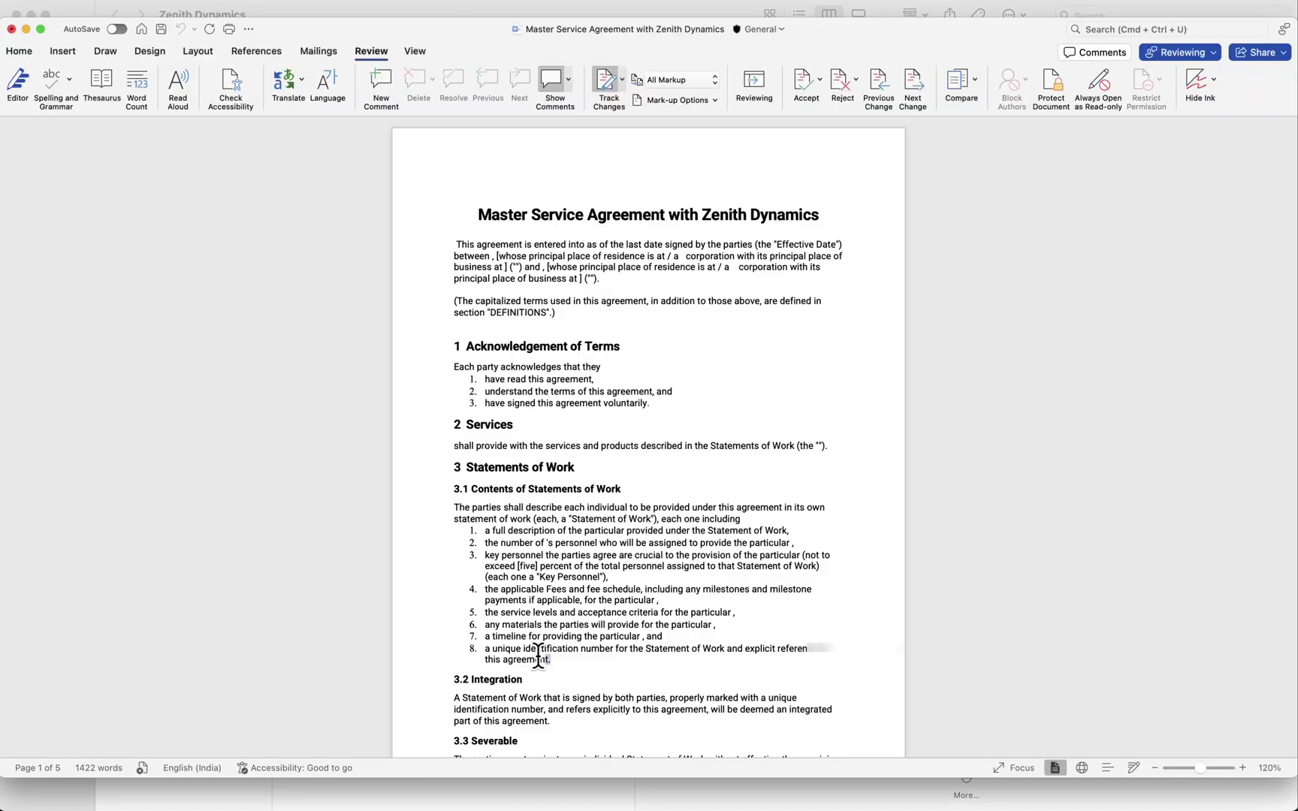
pyautogui.moveTo(537, 655); pyautogui.dragTo(470, 648)
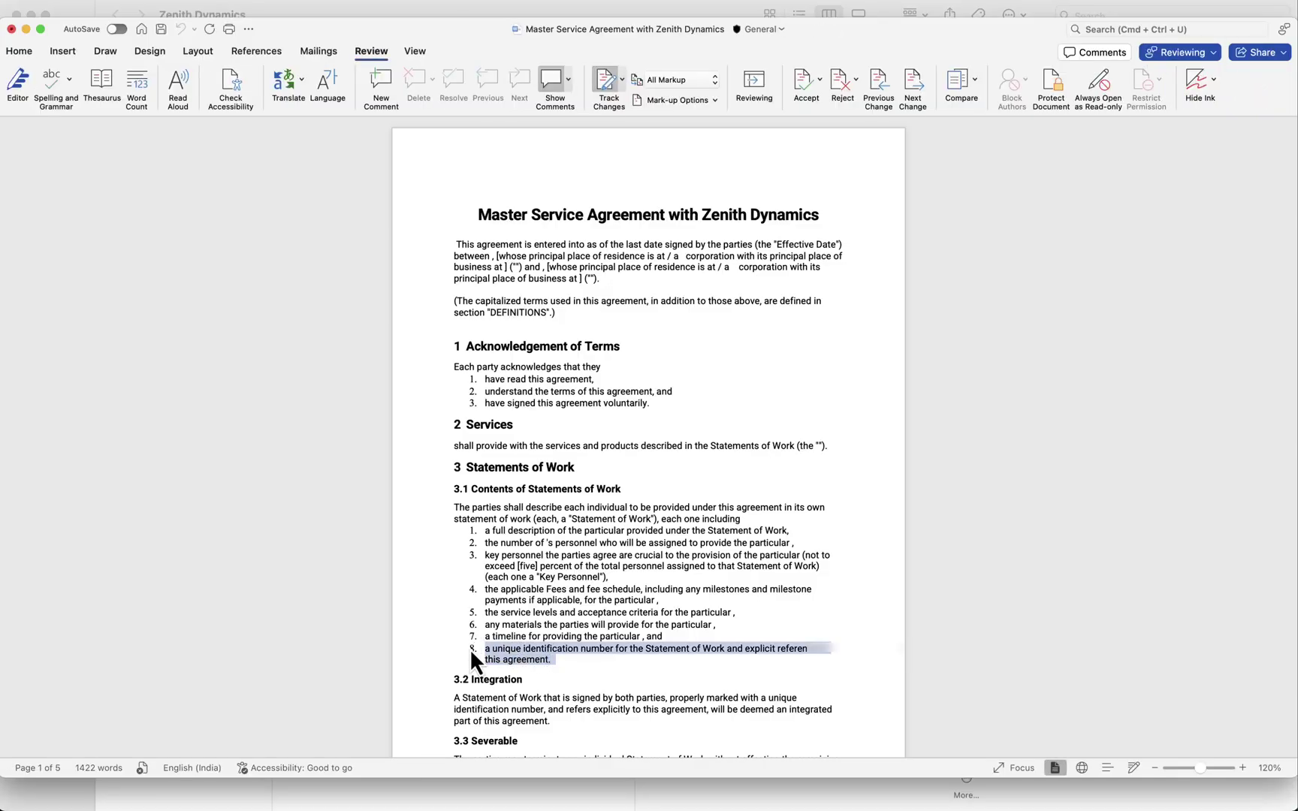
pyautogui.press('BackSpace')
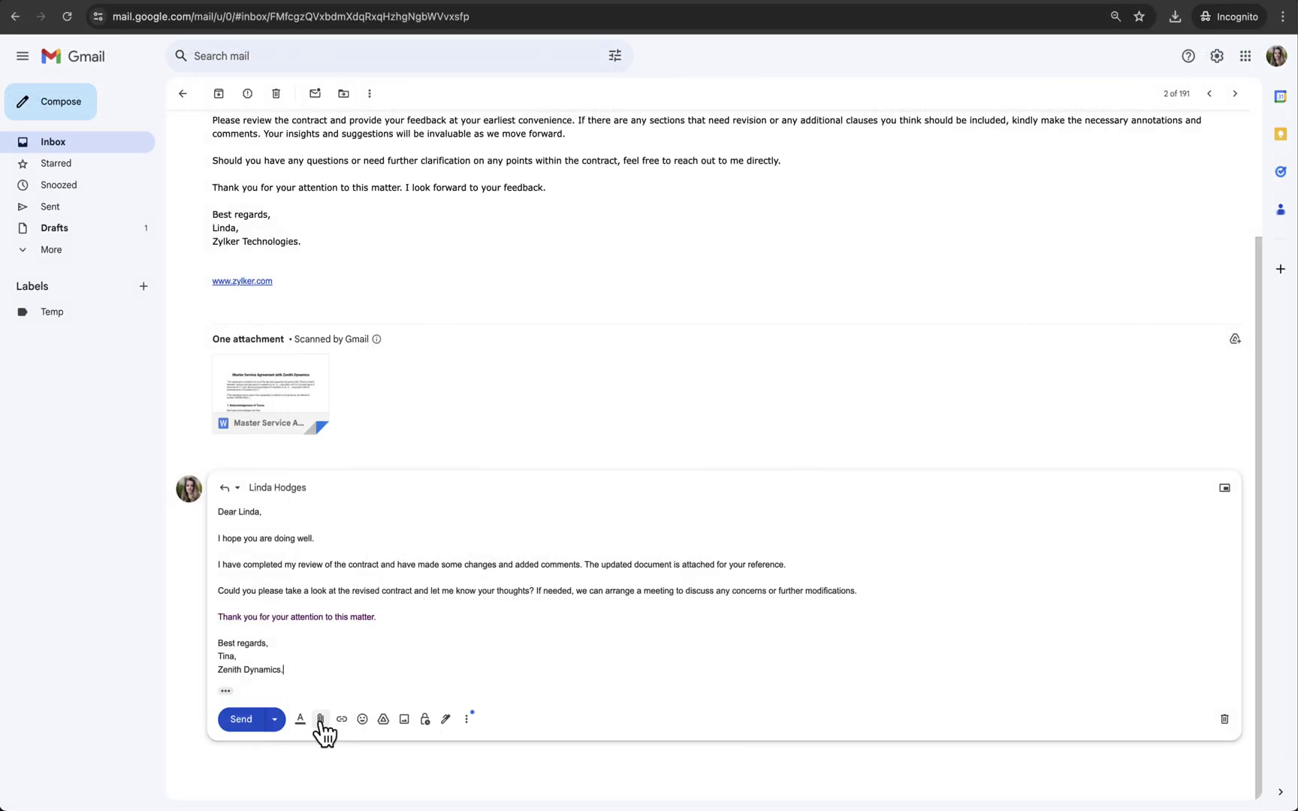
# - Attach the 'Master Service Agreement with Zenith Dynamics - Reviewed - 1' file to the reply and send it
pyautogui.click(319, 720)
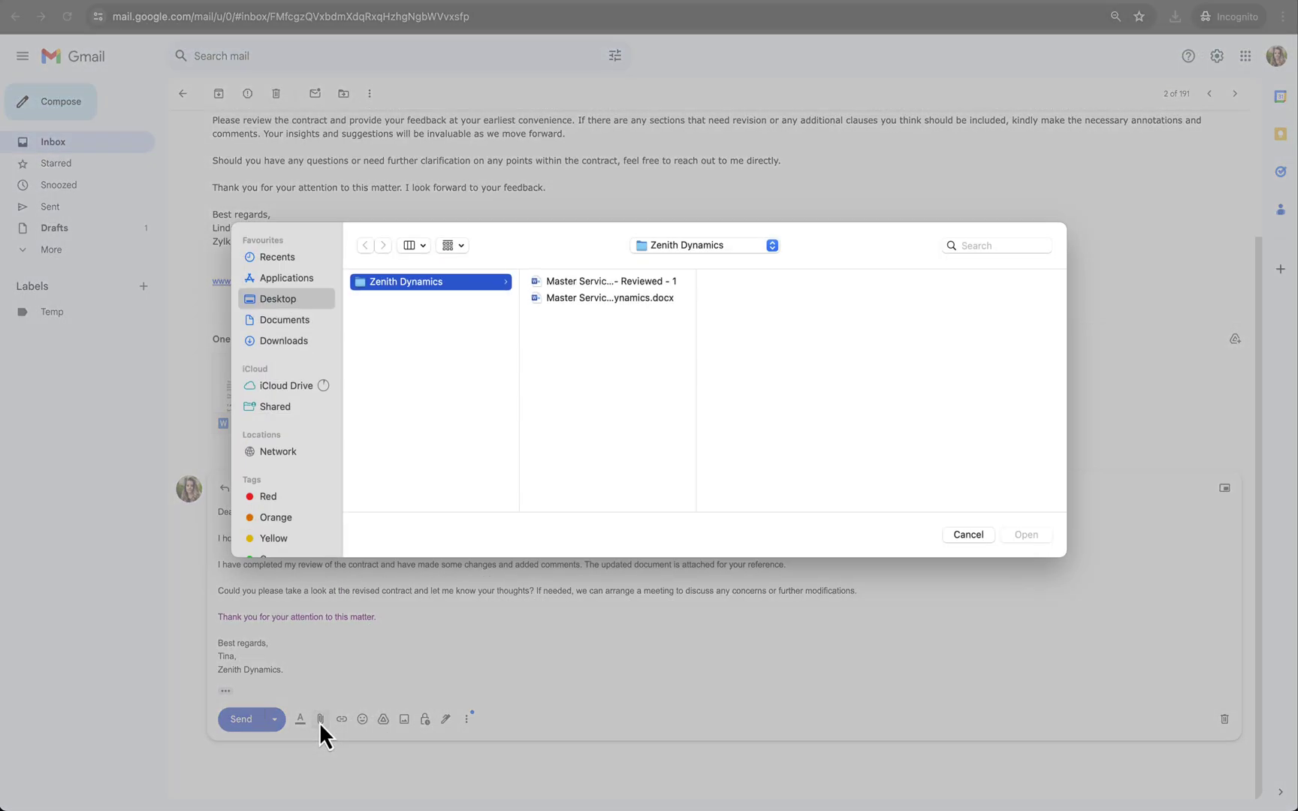
pyautogui.click(645, 282)
pyautogui.click(1010, 539)
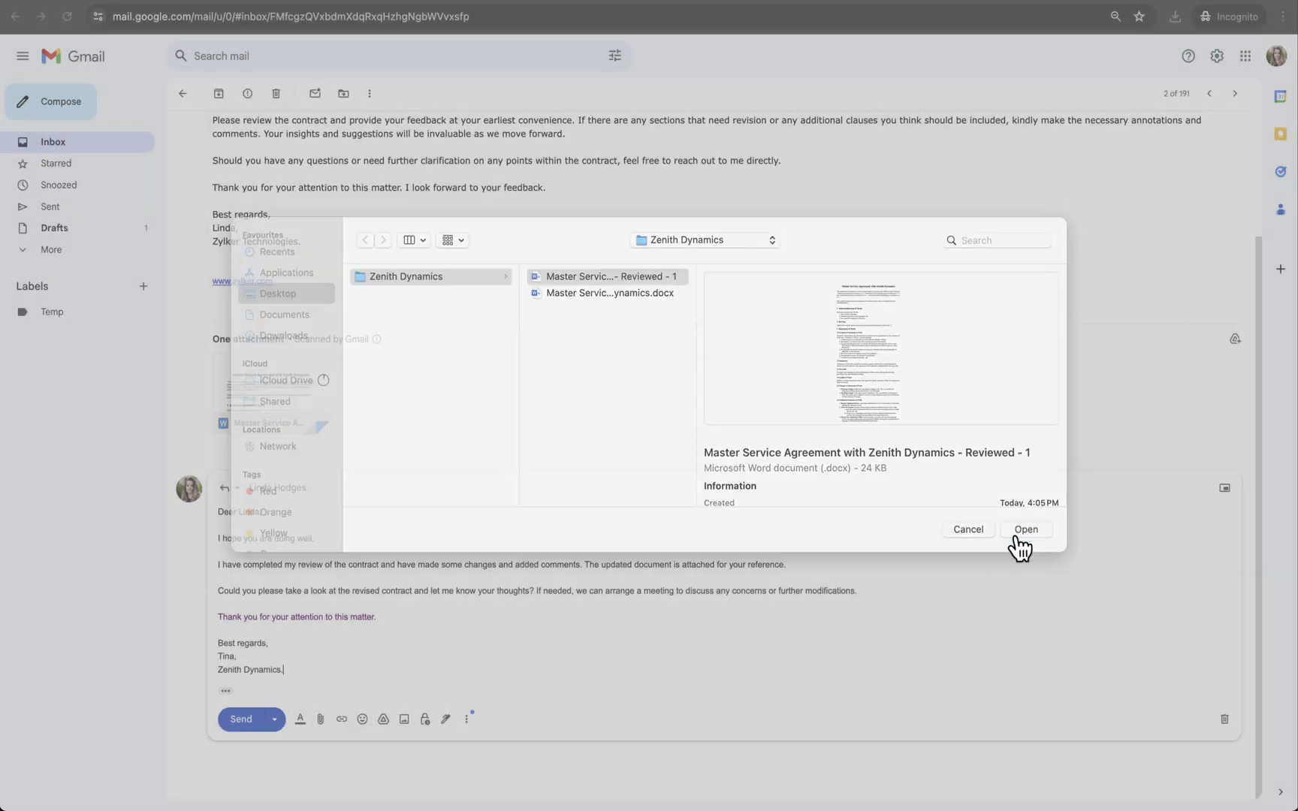
pyautogui.click(241, 740)
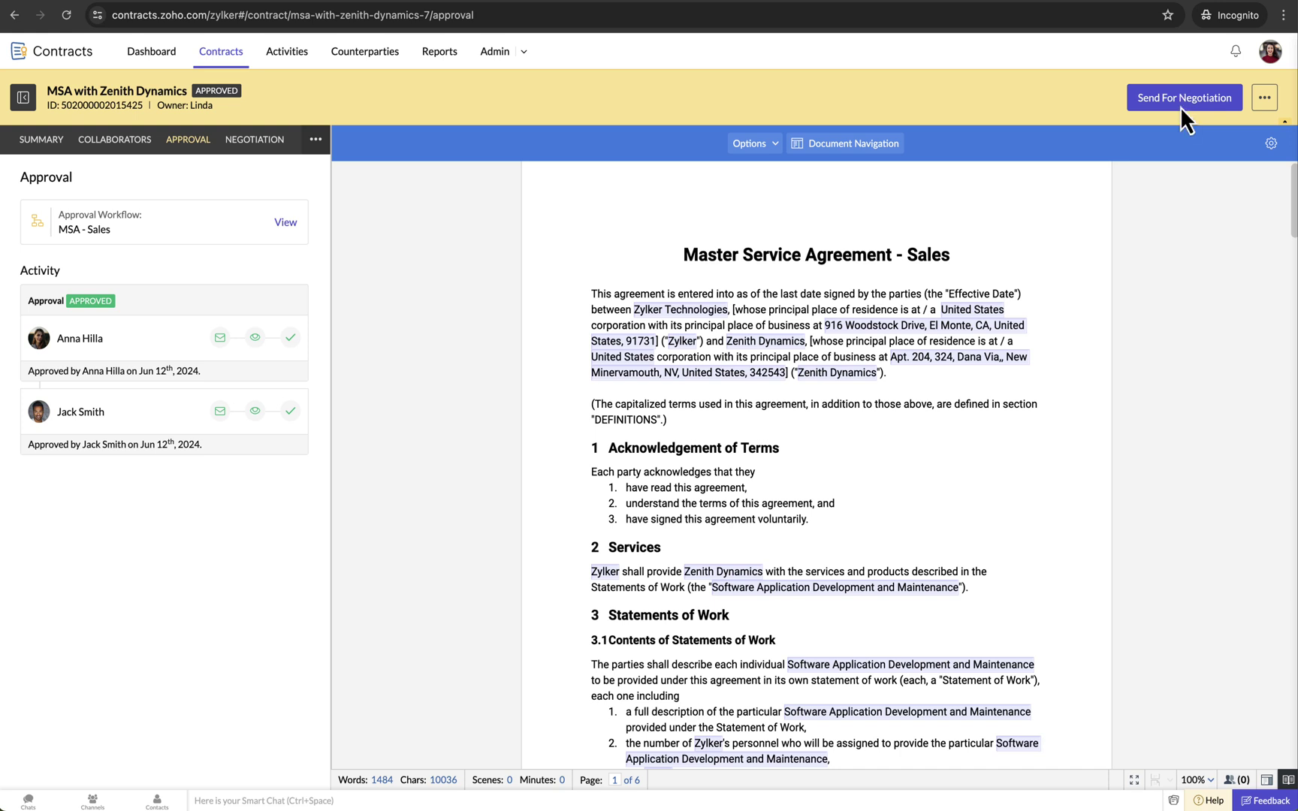
# - Show the Dashboard listing 2 draft, 2 approved and 1 active contracts
pyautogui.click(1182, 109)
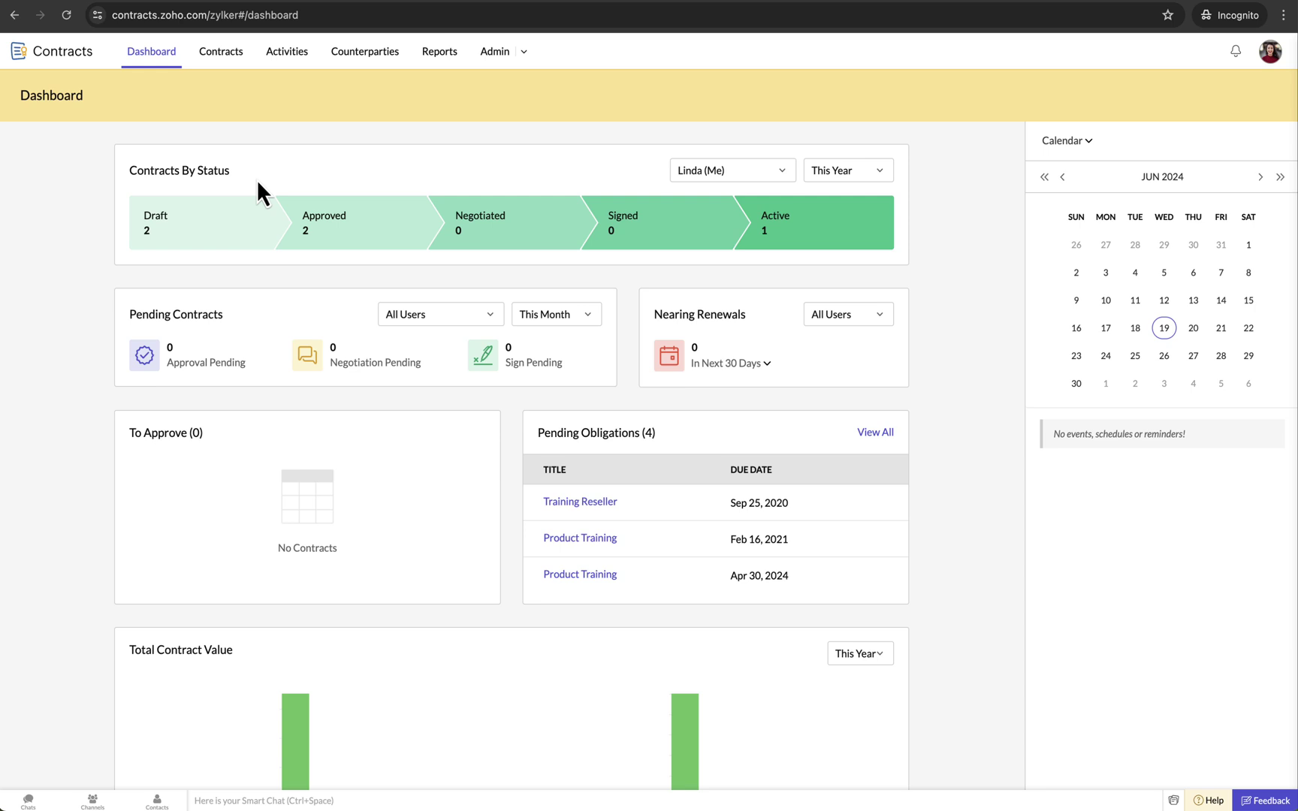
# - Go to the Contracts list and open 'MSA with Zenith Dynamics'
pyautogui.click(226, 54)
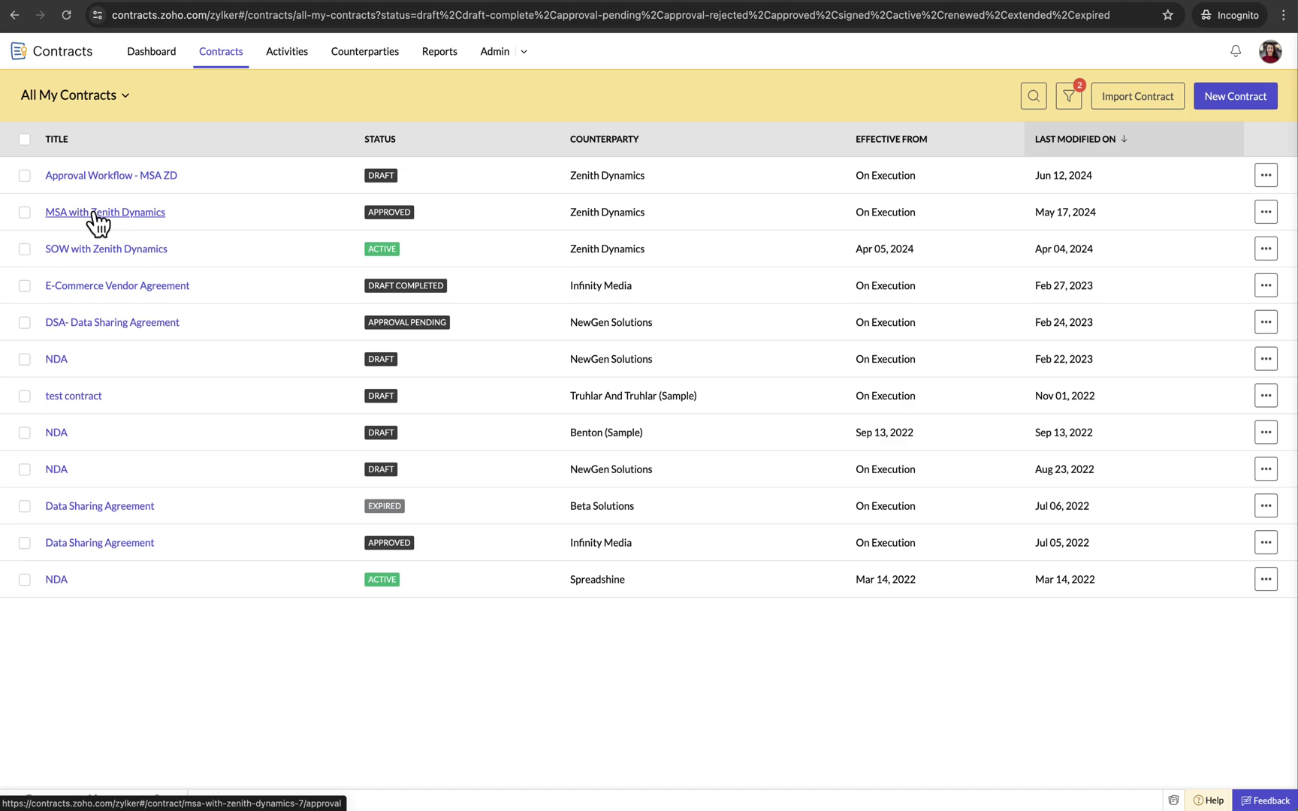
pyautogui.click(93, 213)
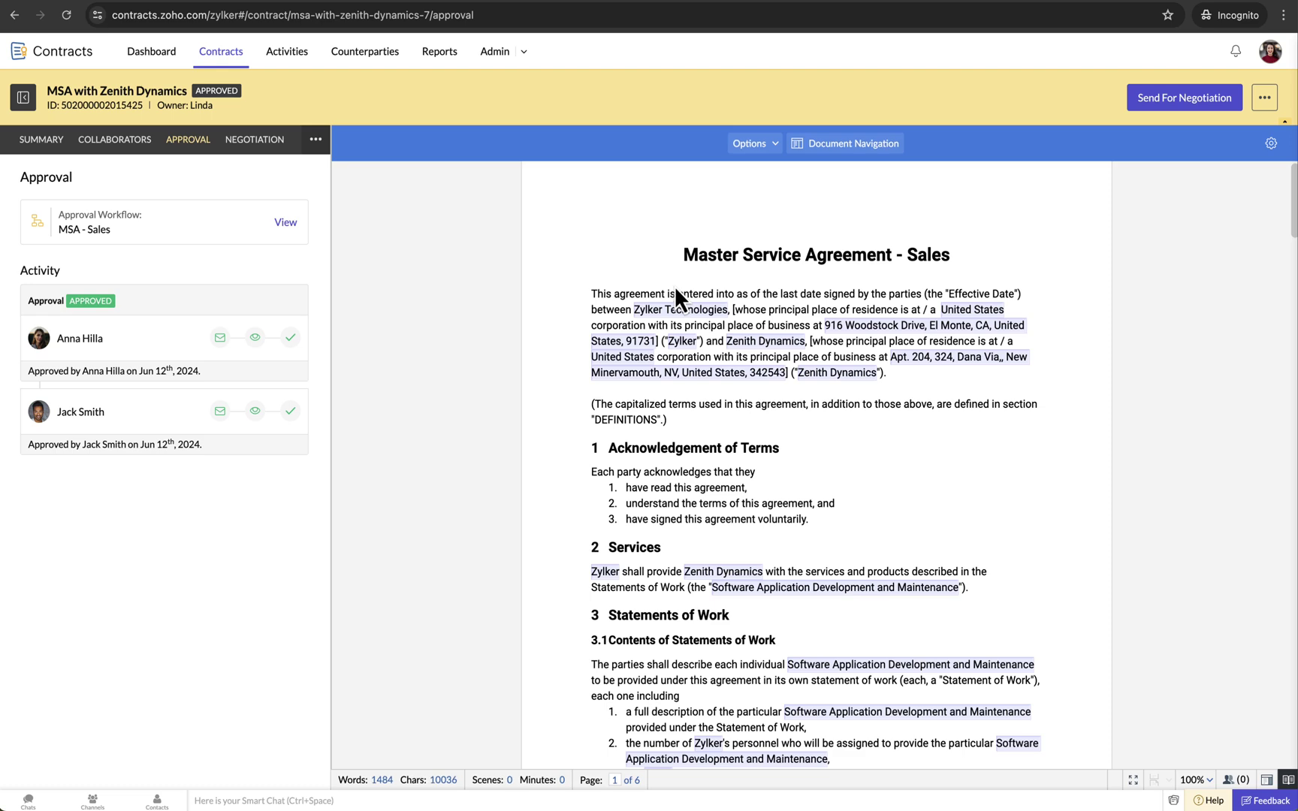
# - Start Send For Negotiation, add a second negotiator row and choose Add New Contact for it
pyautogui.click(1169, 105)
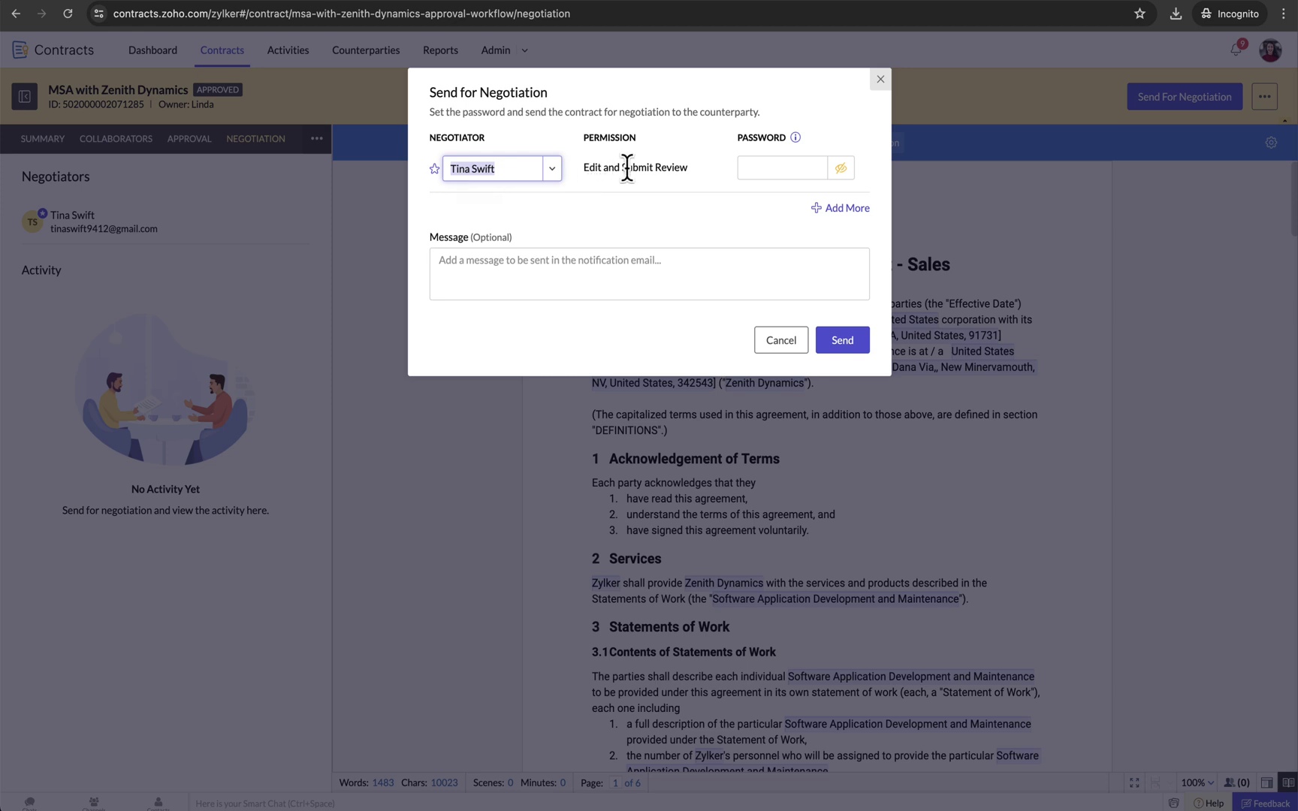
pyautogui.click(847, 210)
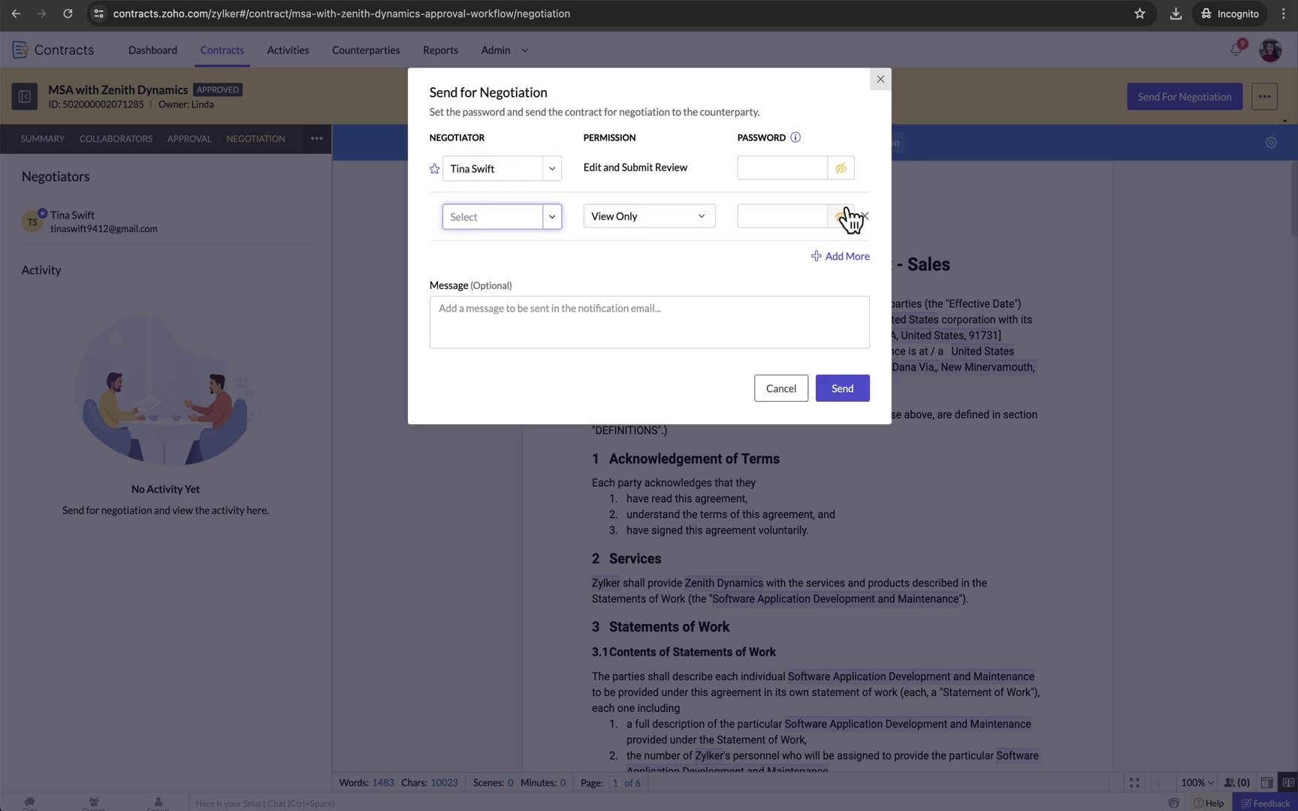
pyautogui.click(552, 218)
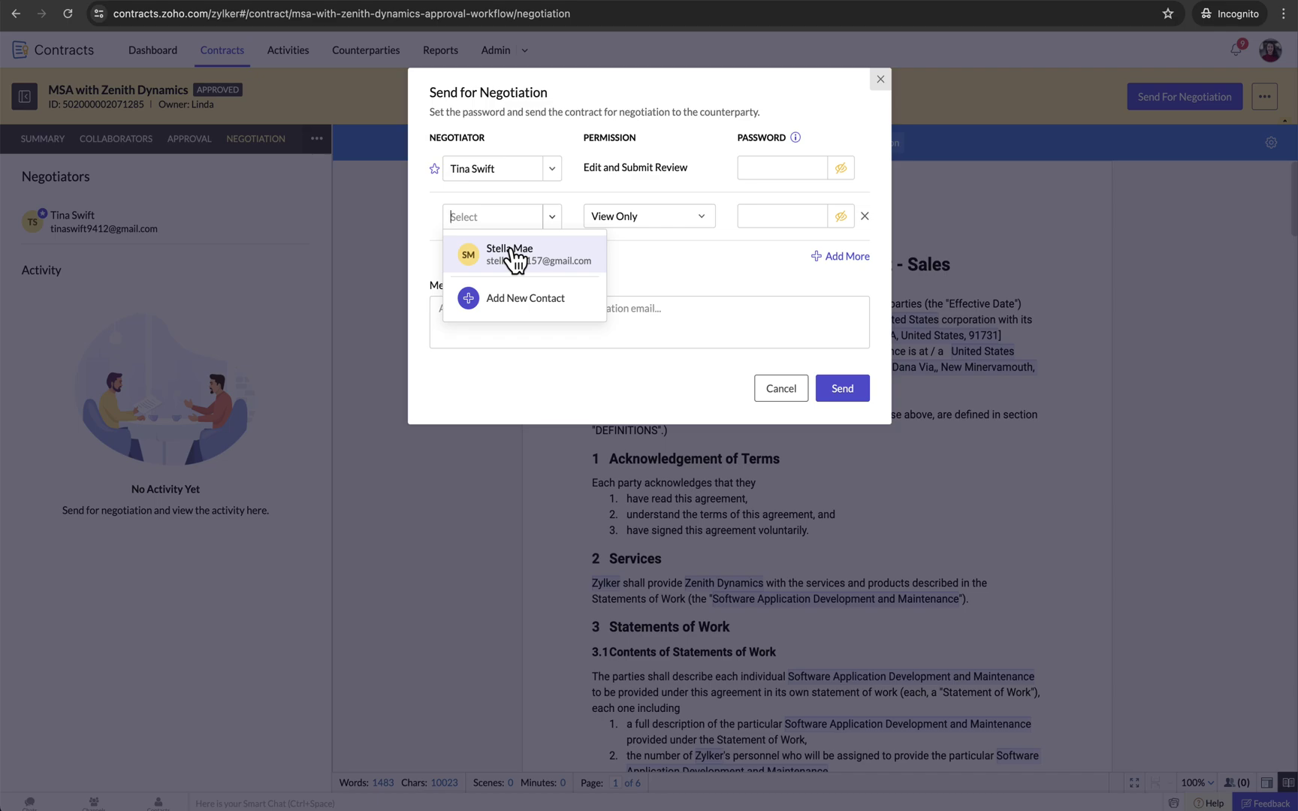
pyautogui.click(499, 299)
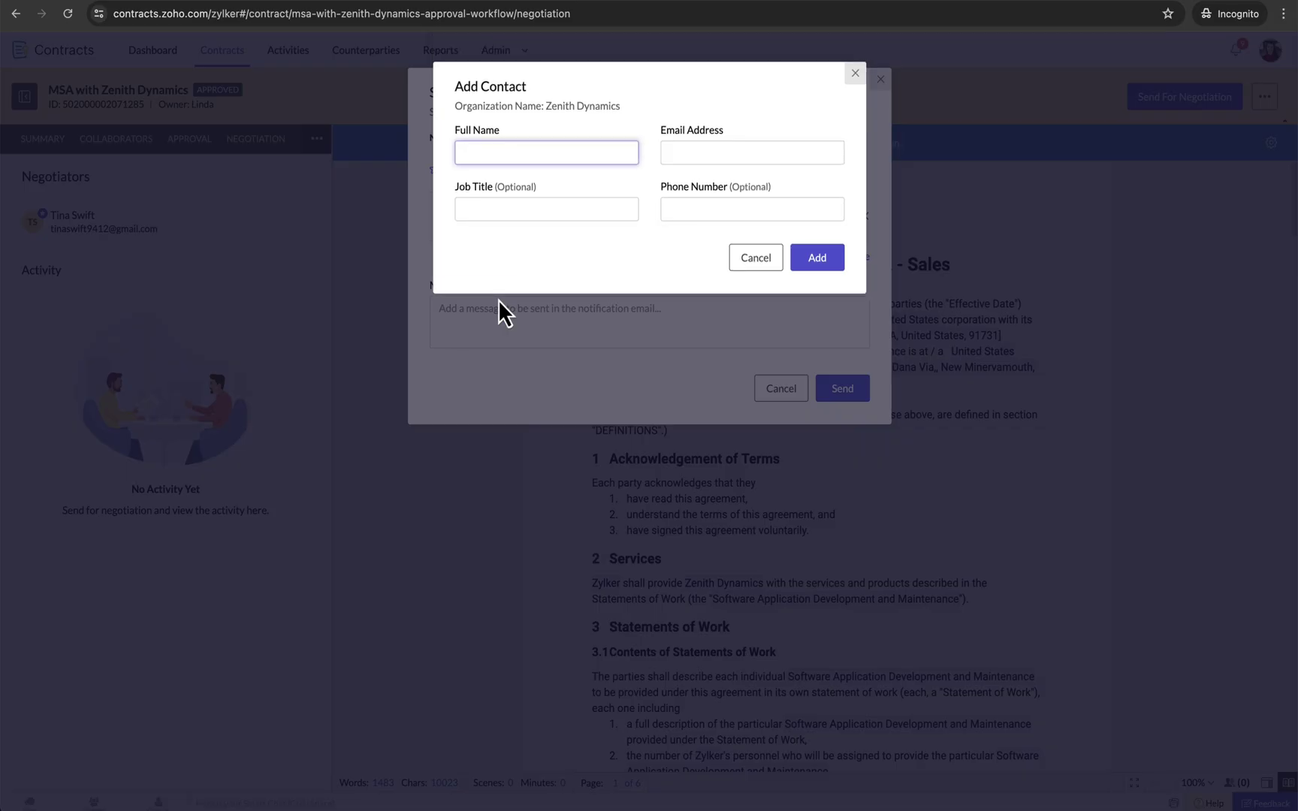
# - Add a Zenith Dynamics contact with the new negotiator's full name and e-mail address
pyautogui.click(689, 156)
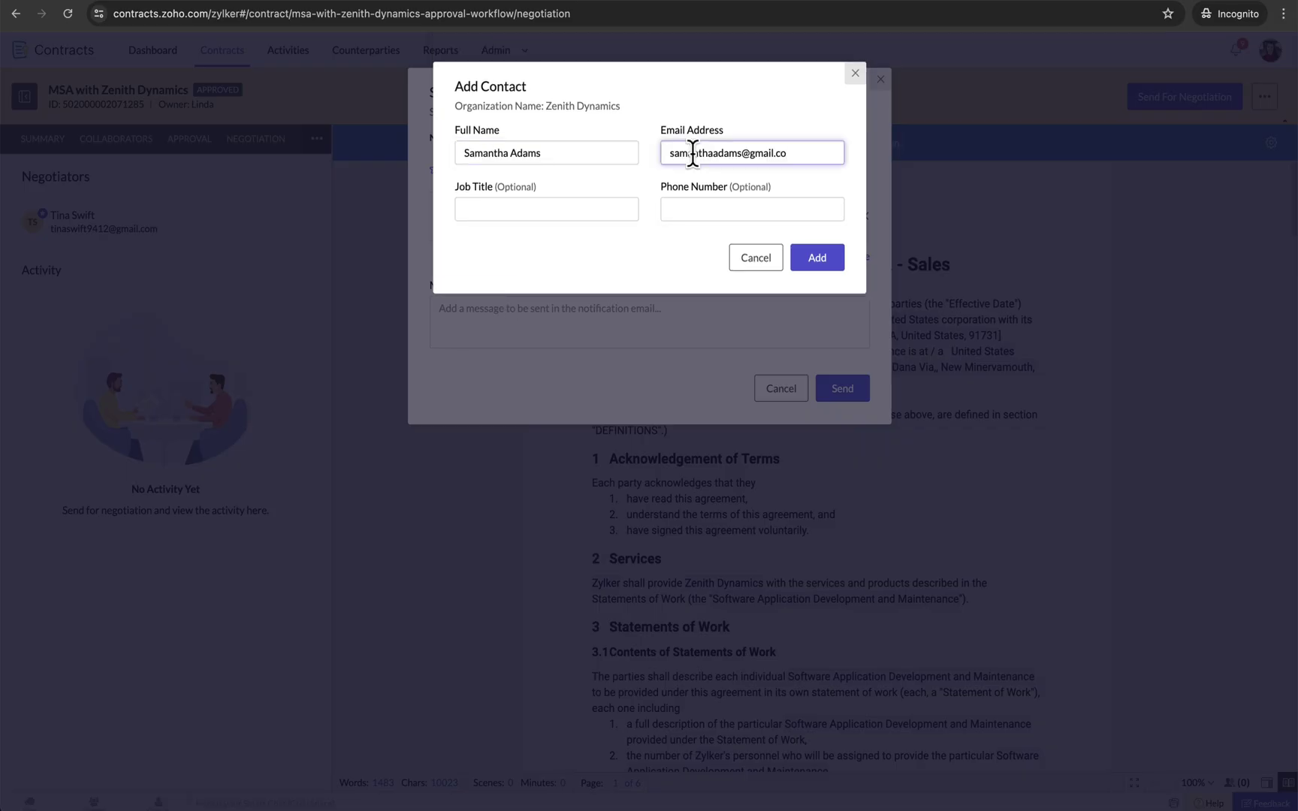
pyautogui.click(820, 262)
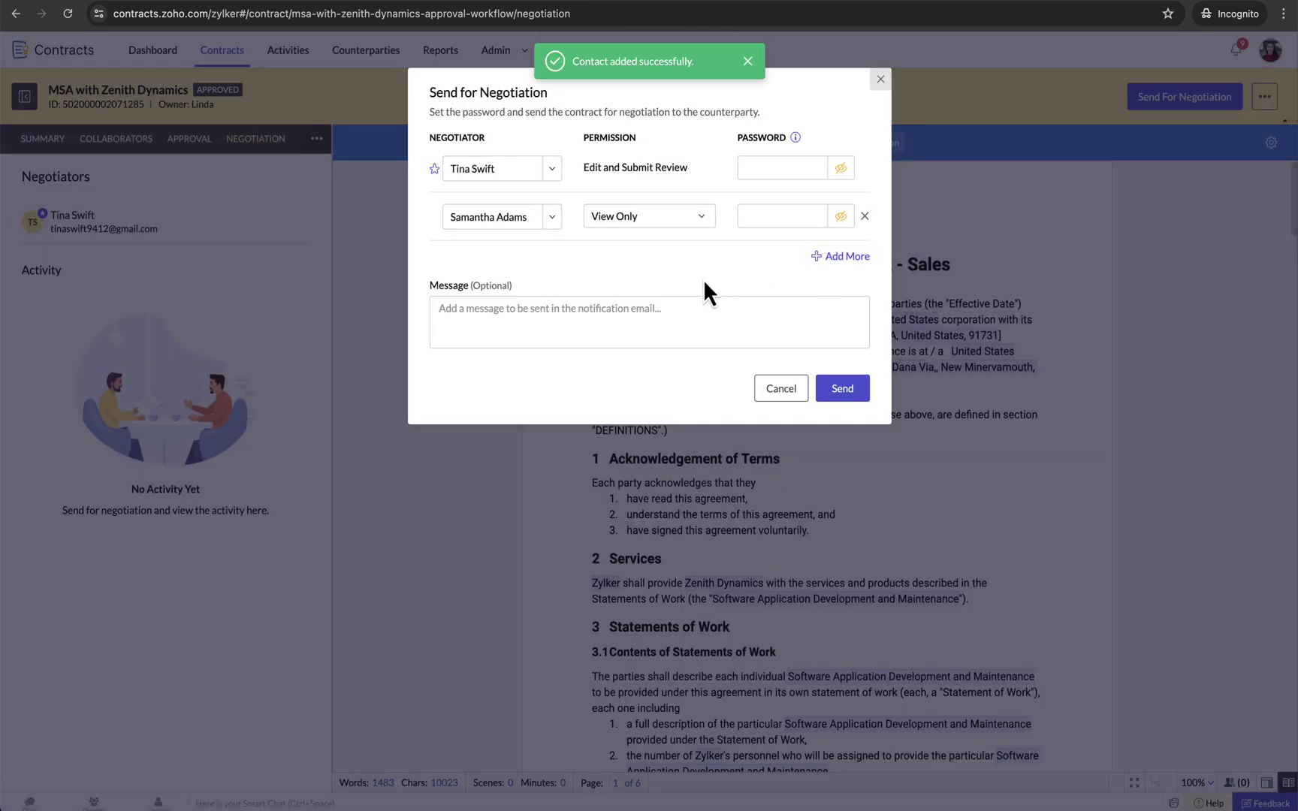
pyautogui.click(552, 218)
# - Make an existing contact the second negotiator and set an access password for both negotiators
pyautogui.click(535, 299)
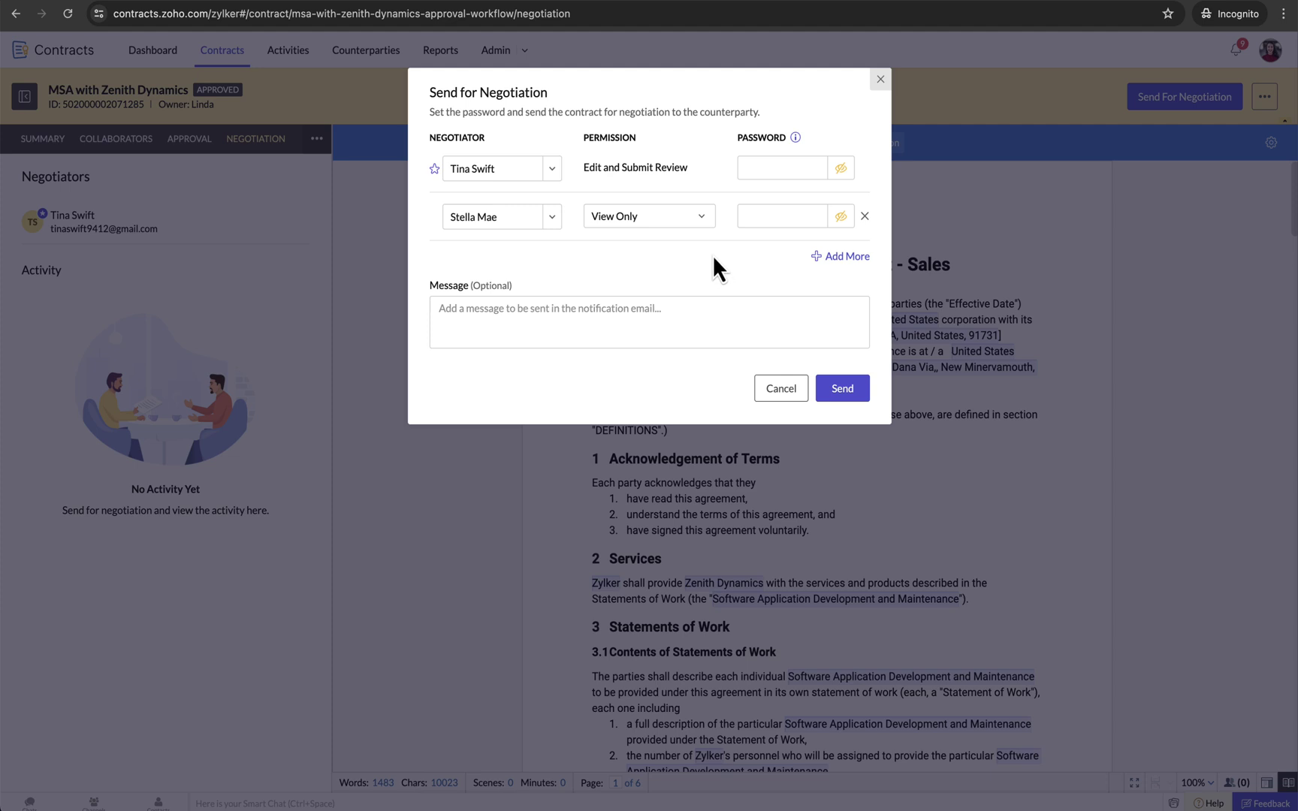
pyautogui.click(752, 215)
pyautogui.write('password12')
pyautogui.click(768, 168)
pyautogui.write('password12')
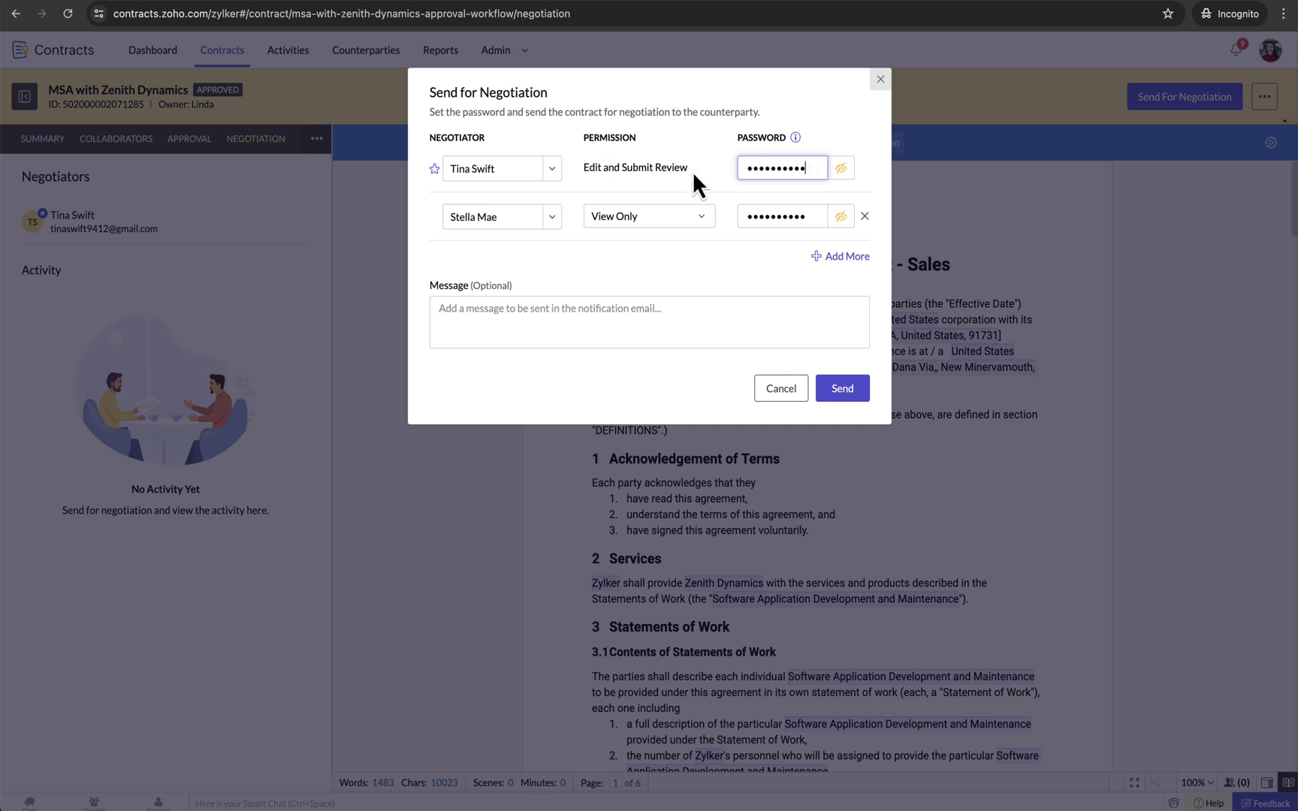
# - Keep the second negotiator at View Only and send the contract for negotiation
pyautogui.click(702, 222)
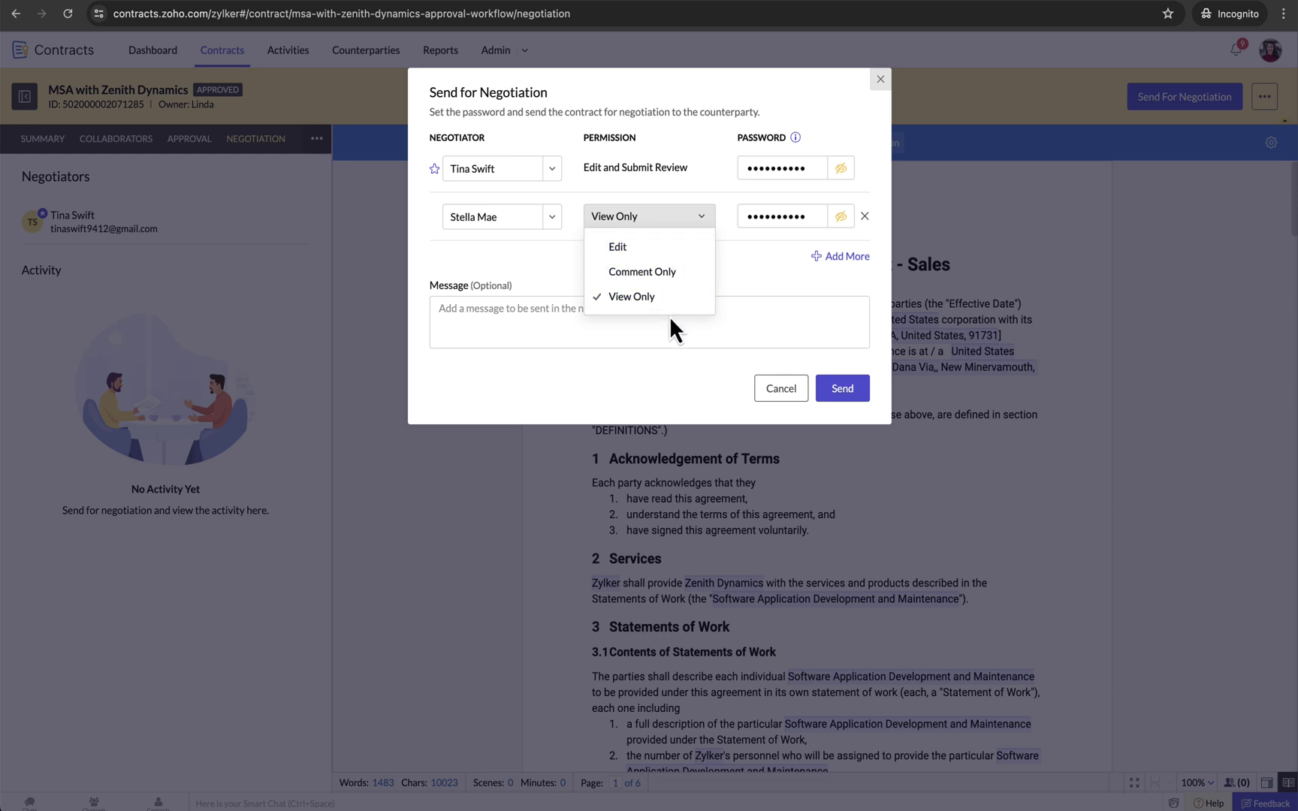
pyautogui.click(683, 362)
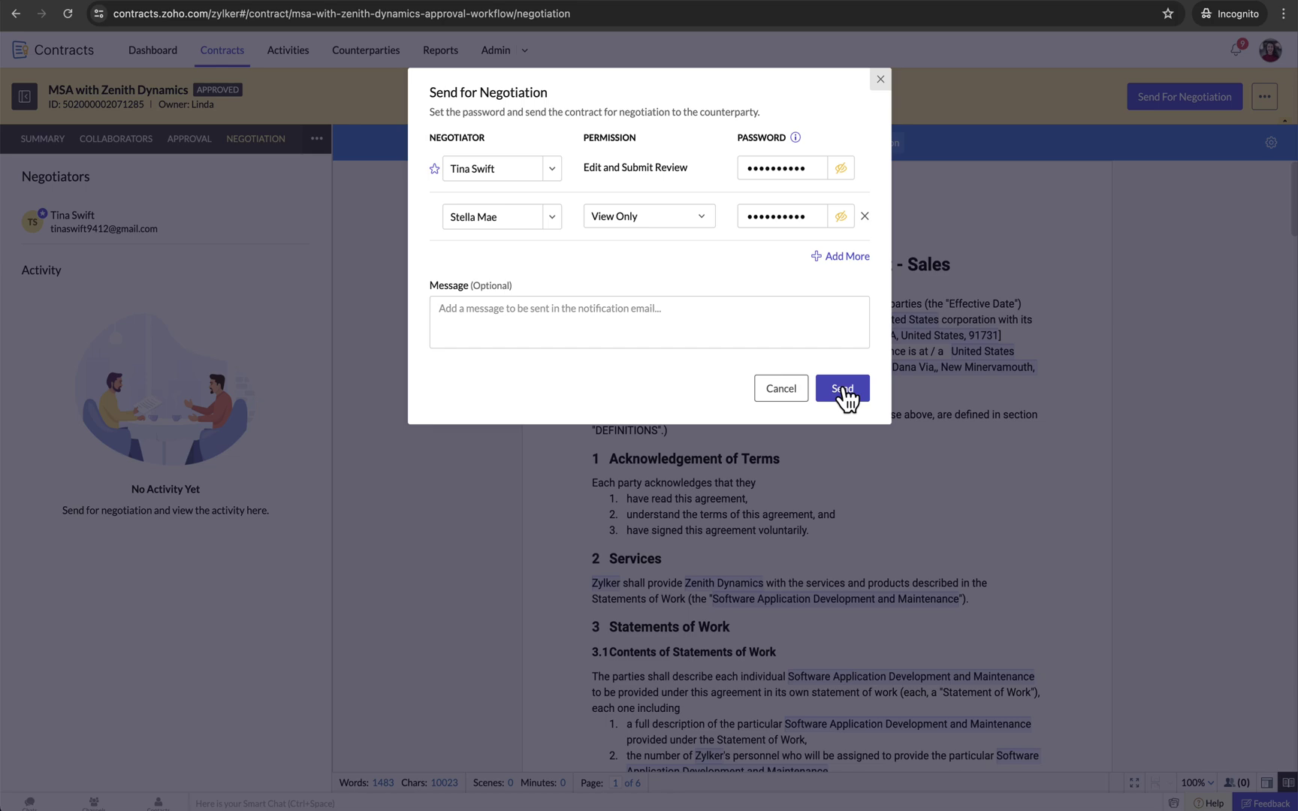
pyautogui.click(842, 391)
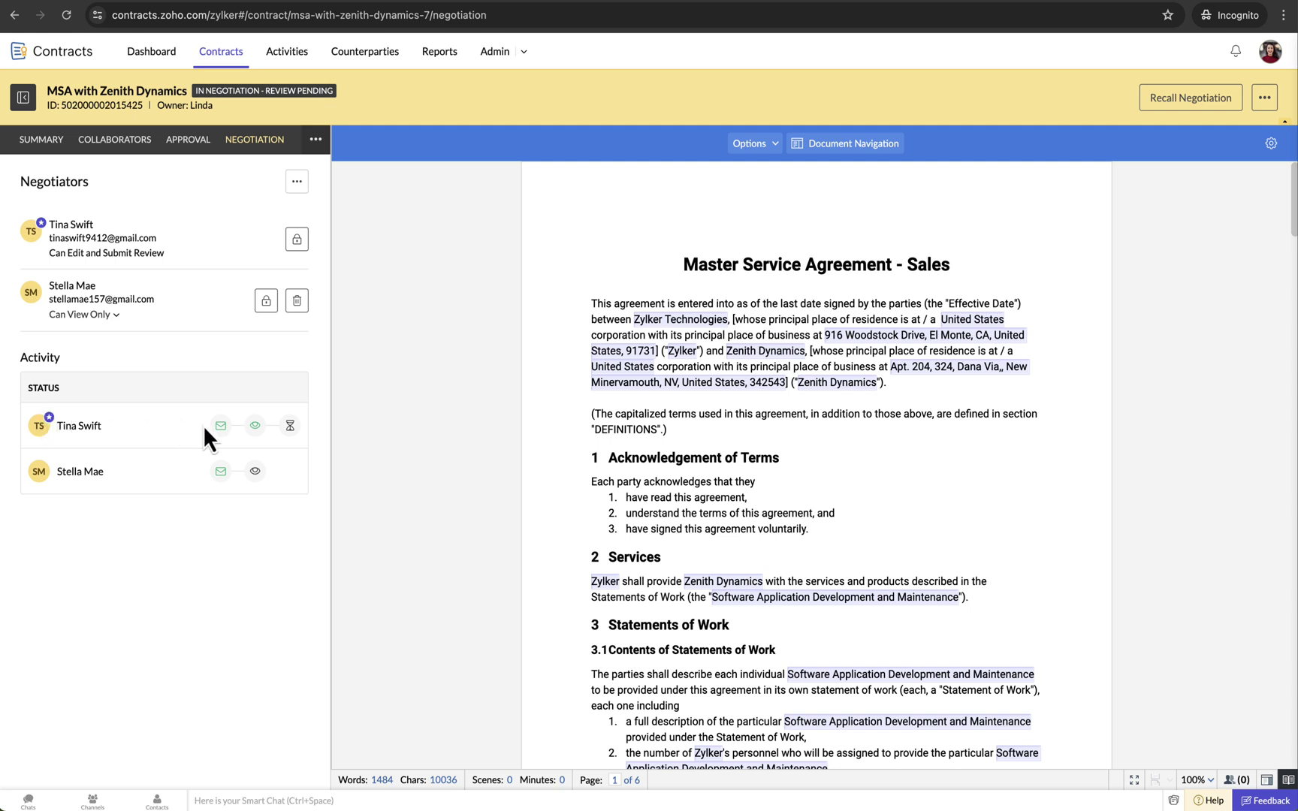
# - Switch to the counterparty's Gmail and open the 'Linda from Zylker sent you a contract to review' email
pyautogui.moveTo(221, 432)
pyautogui.hotkey('ctrl', 'Left')
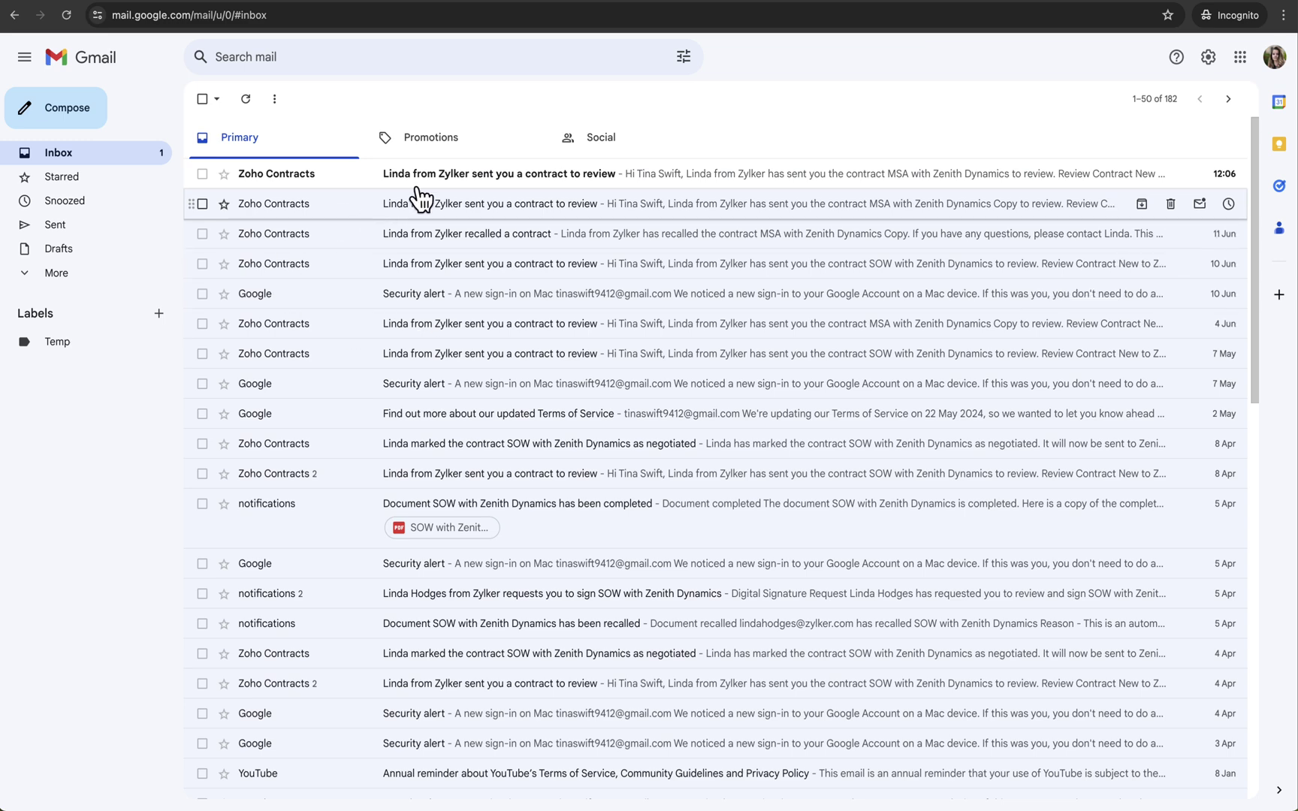
pyautogui.click(464, 188)
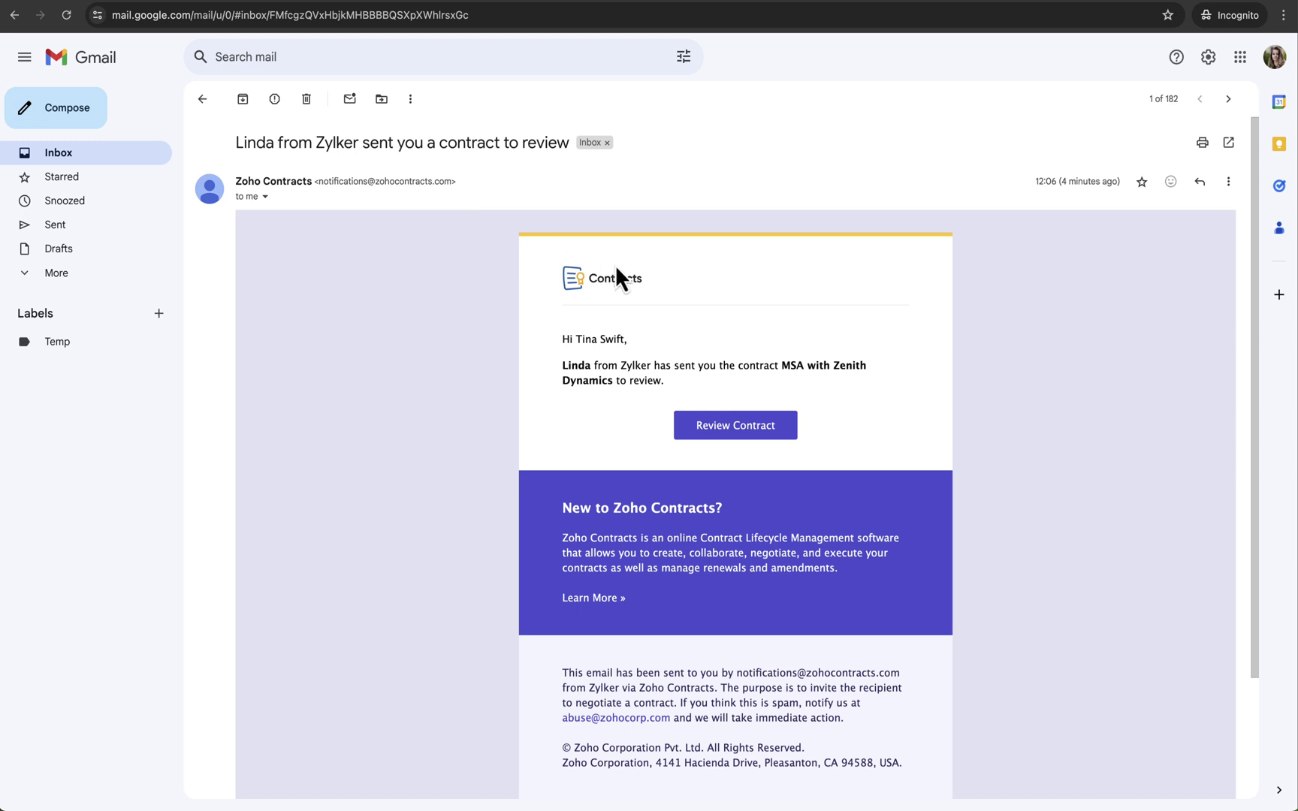
pyautogui.scroll(-2, 764, 325)
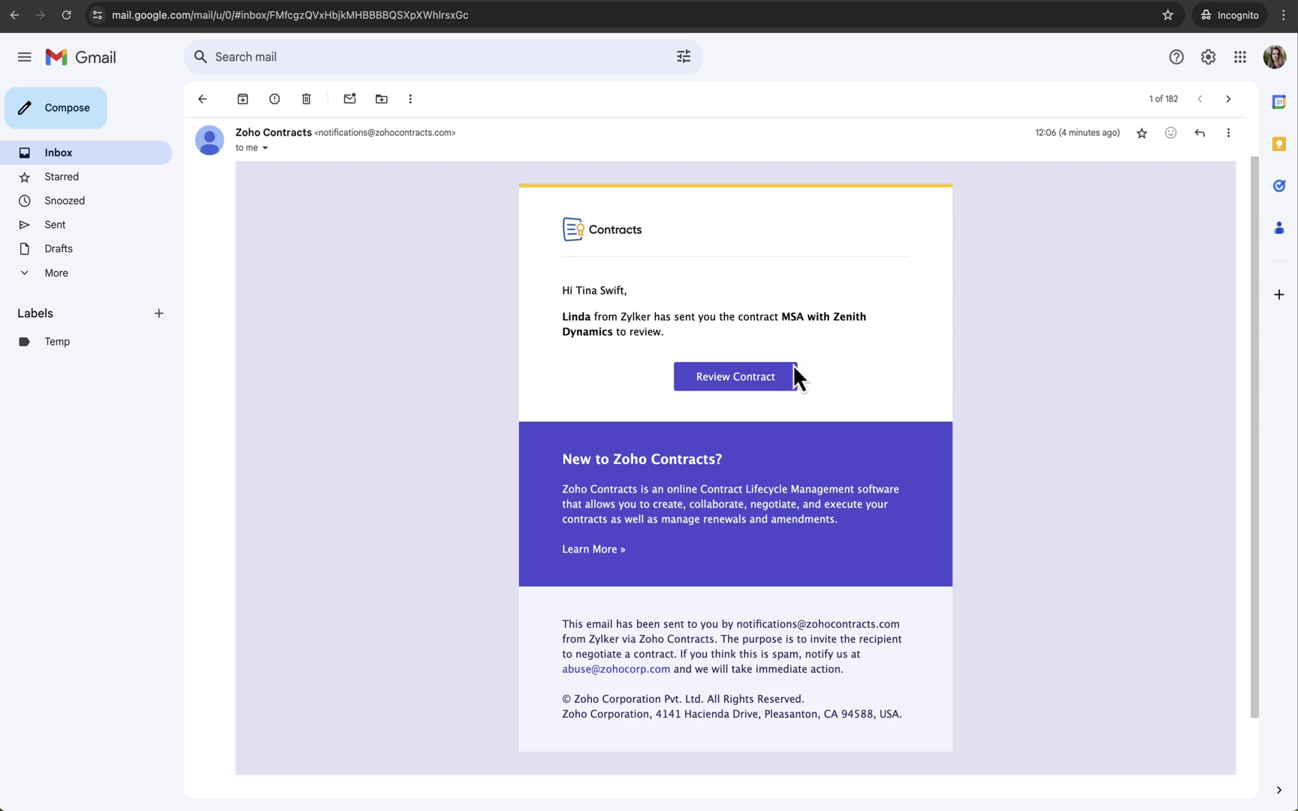
# - Follow Review Contract, enter the access password, and scroll through the unlocked MSA
pyautogui.click(744, 385)
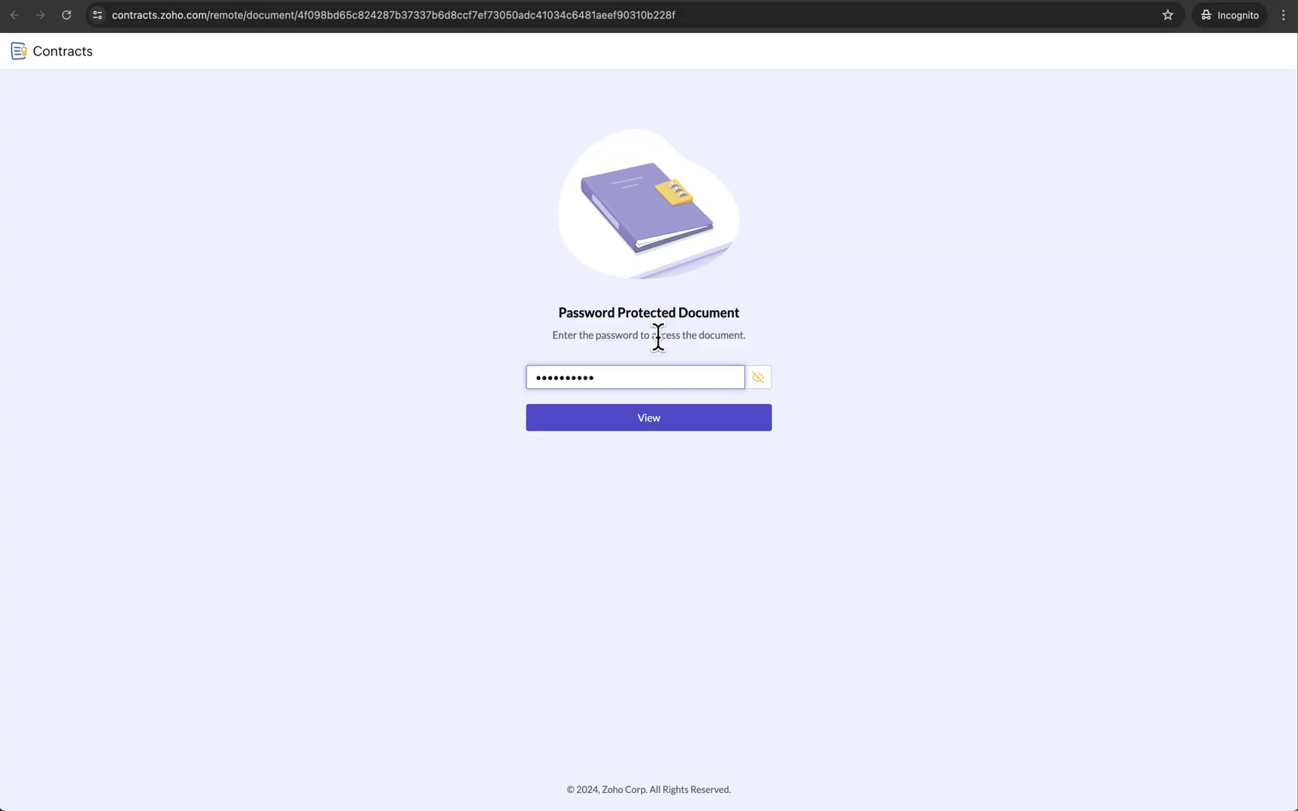
pyautogui.click(690, 422)
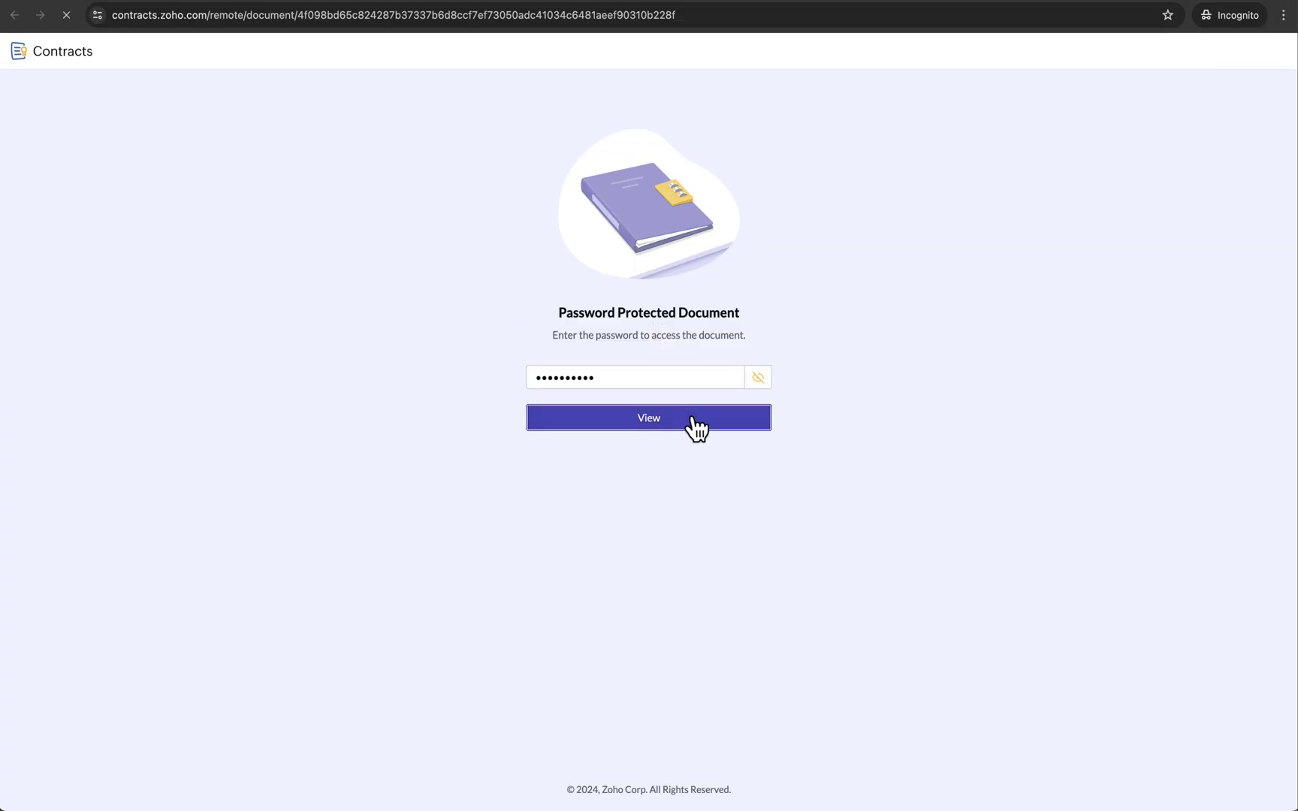
pyautogui.scroll(-5, 695, 310)
pyautogui.scroll(-5, 694, 310)
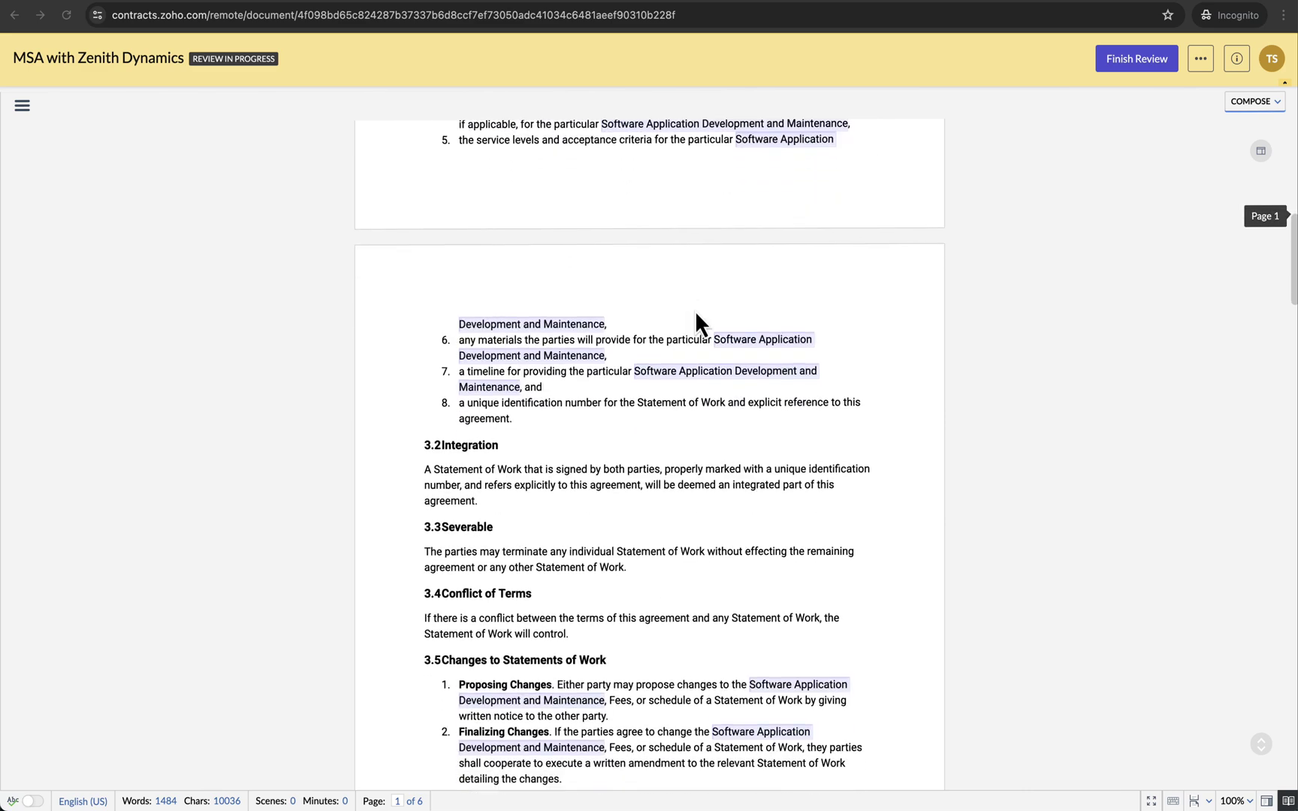
pyautogui.scroll(-2, 695, 314)
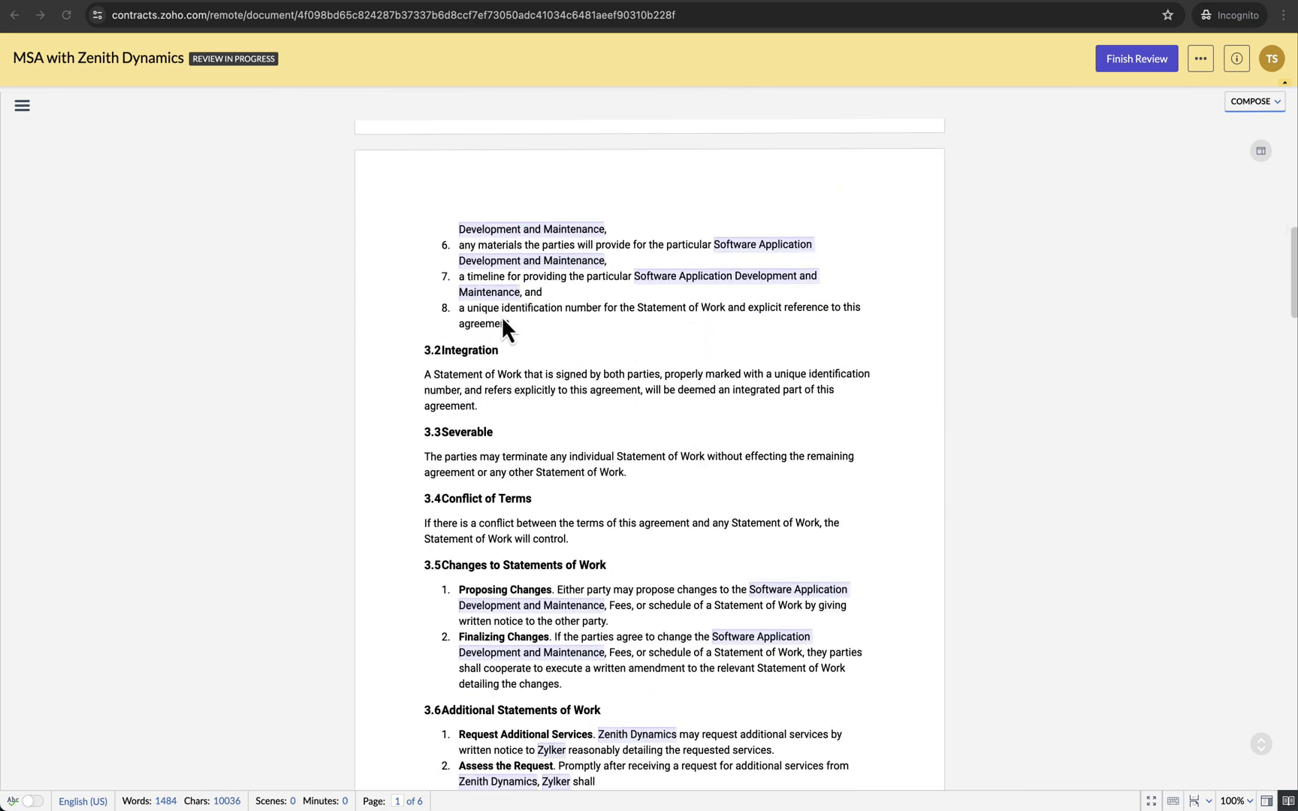
# - Delete item 8 of section 3.1 as a tracked change, then switch the COMPOSE mode to REVIEW
pyautogui.moveTo(522, 324); pyautogui.dragTo(459, 308)
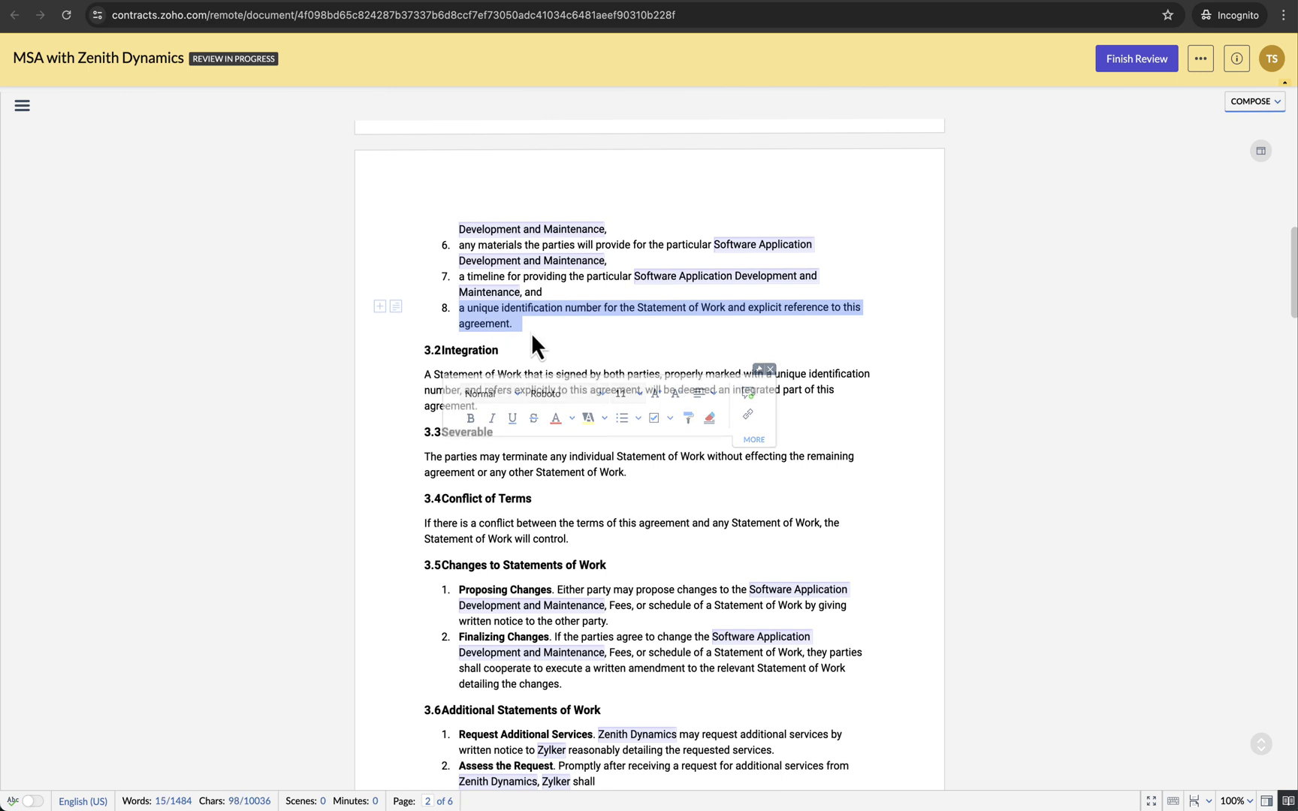
pyautogui.press('Delete')
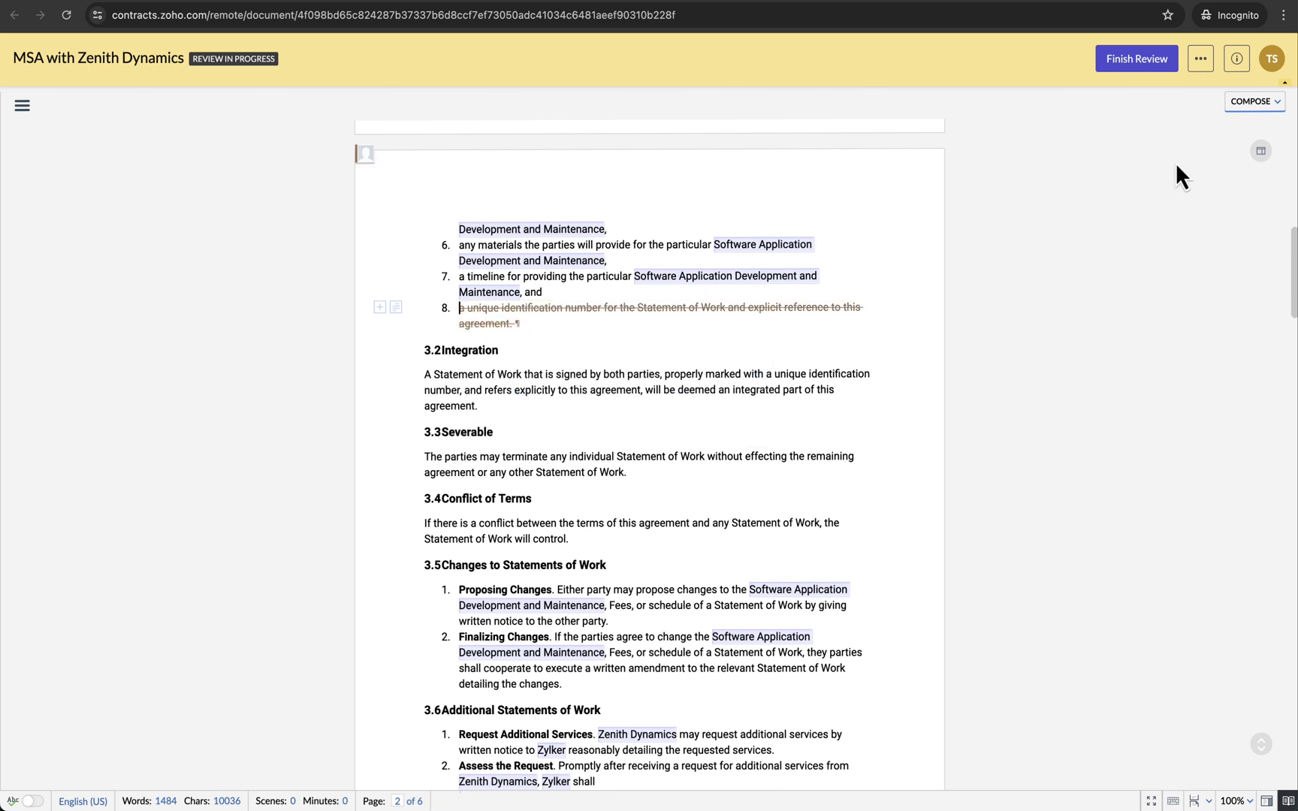
pyautogui.click(1266, 116)
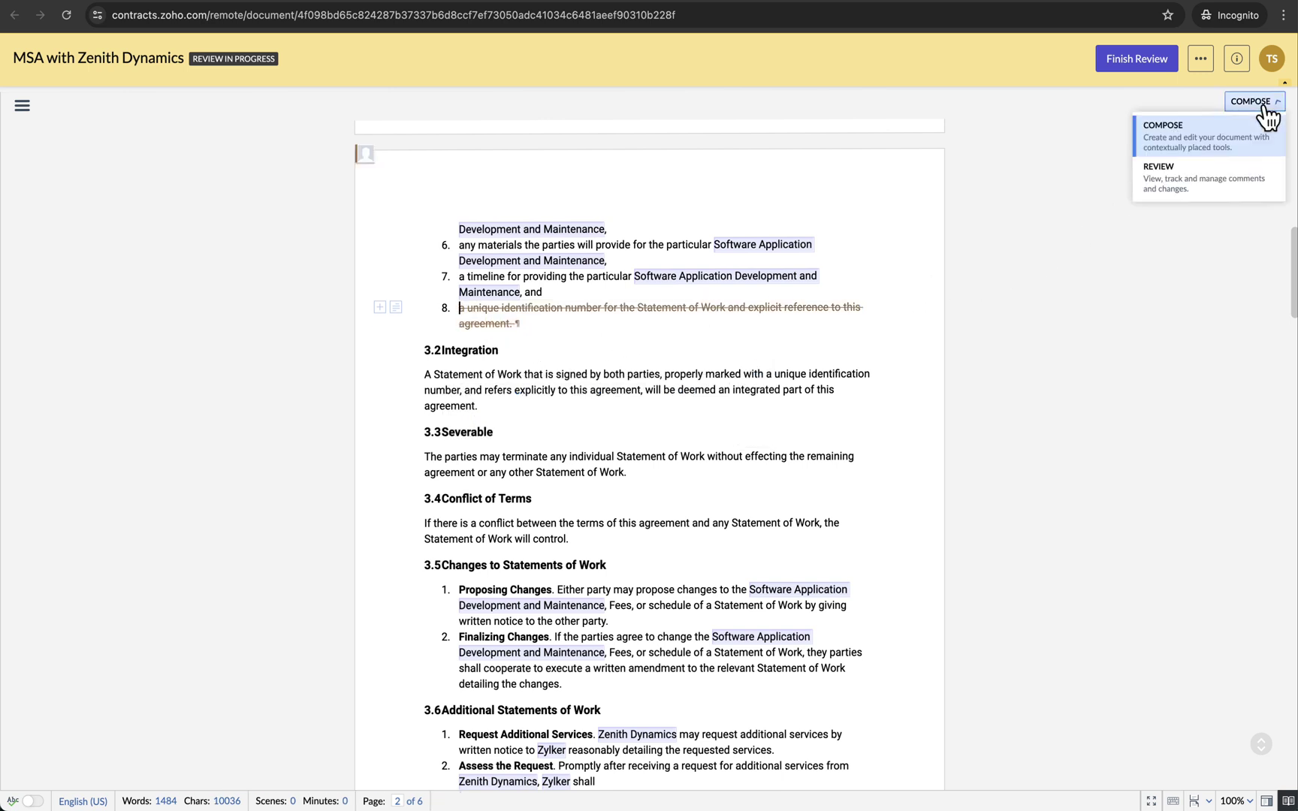
pyautogui.click(1194, 186)
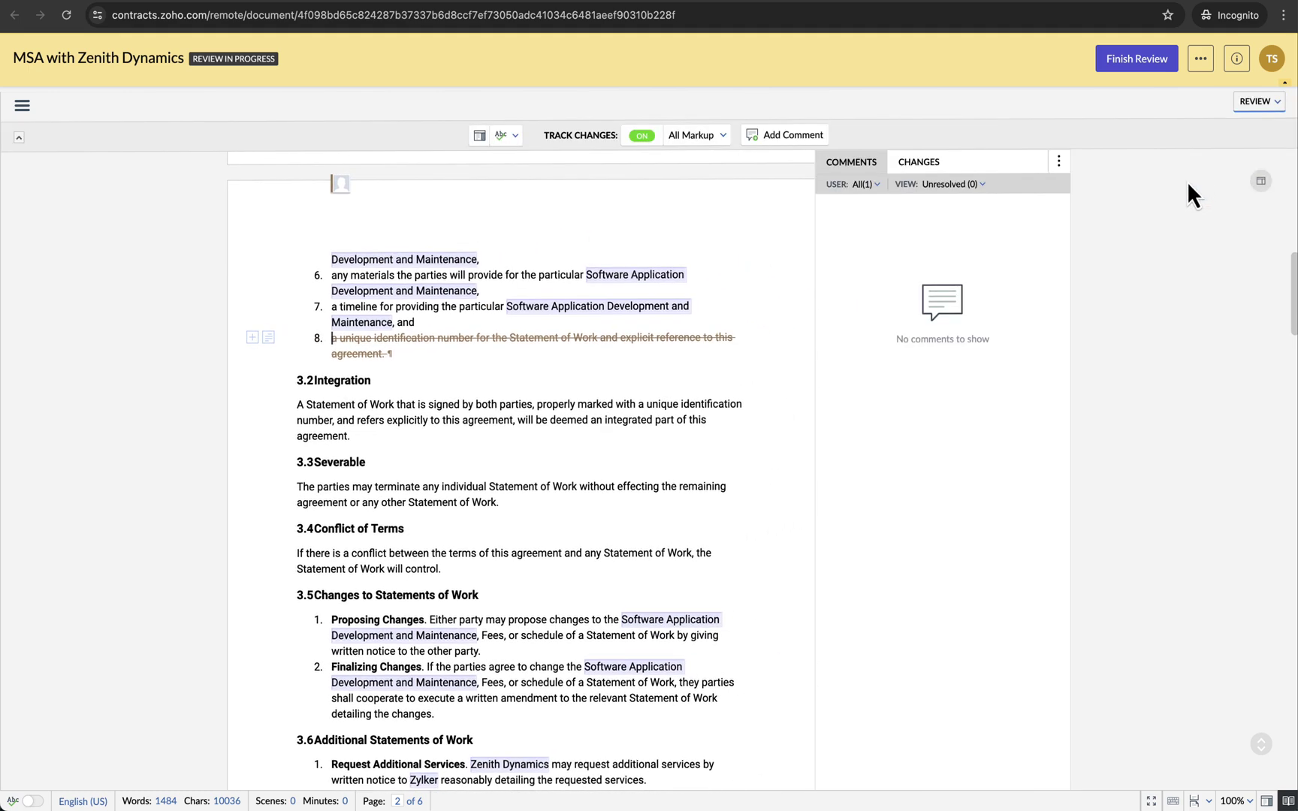
pyautogui.scroll(-3, 726, 376)
pyautogui.scroll(-15, 716, 338)
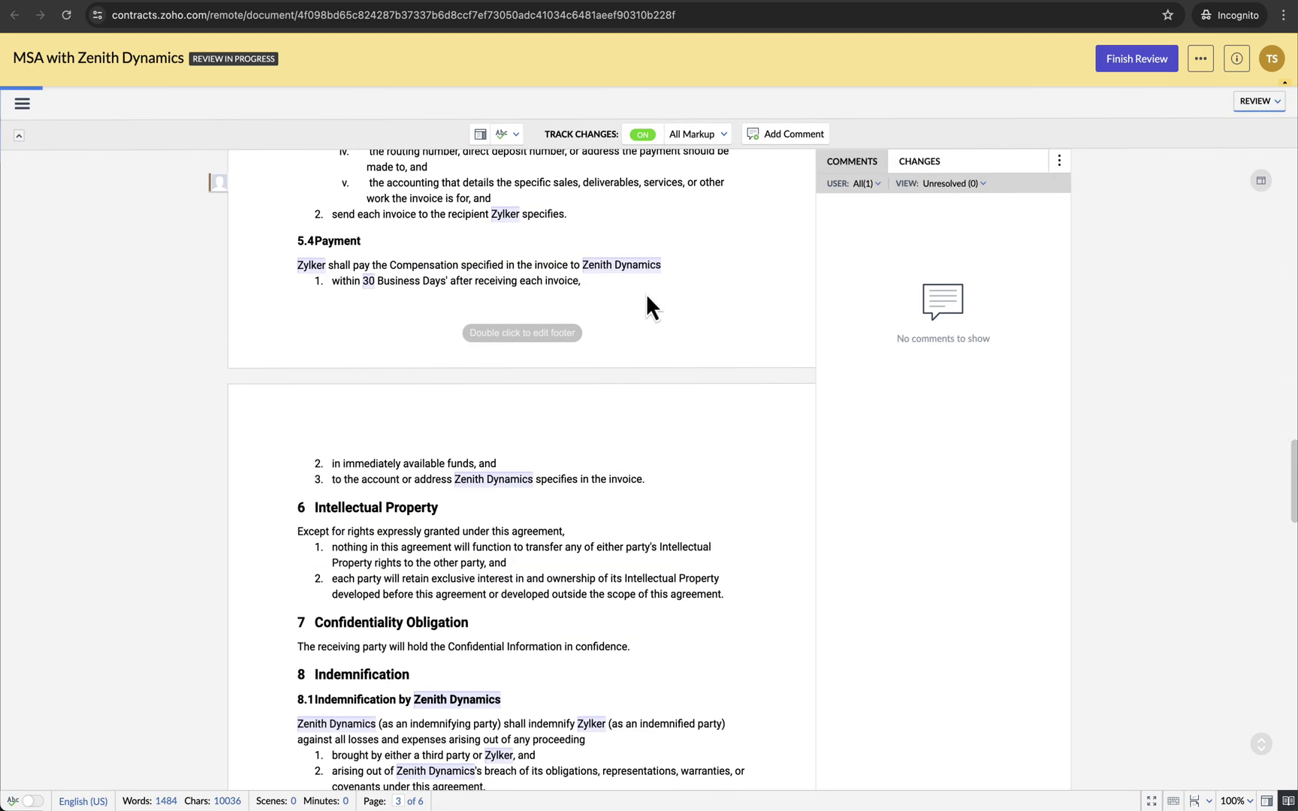
# - Comment 'Can we change this to 45 days?' on 'in 30 Business Days', visible to Everyone
pyautogui.moveTo(446, 281); pyautogui.dragTo(351, 281)
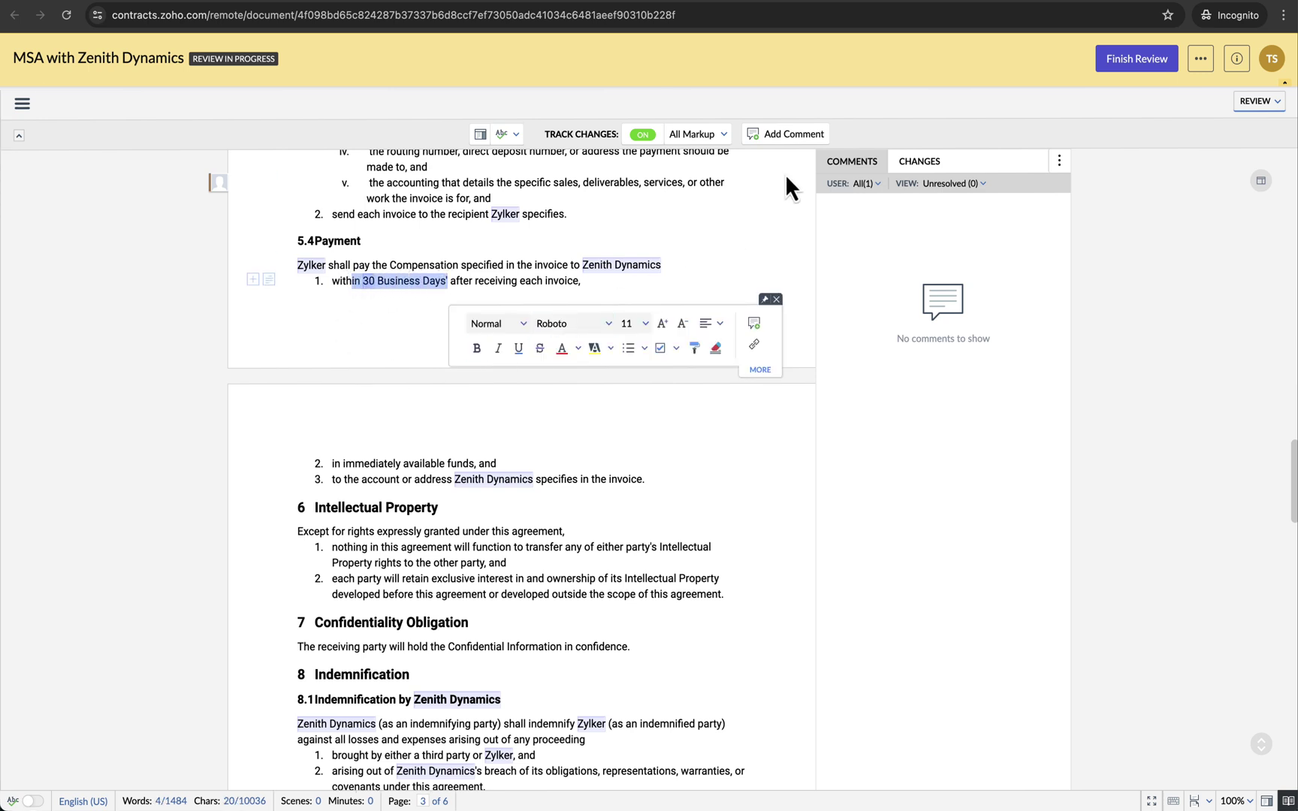
pyautogui.click(788, 136)
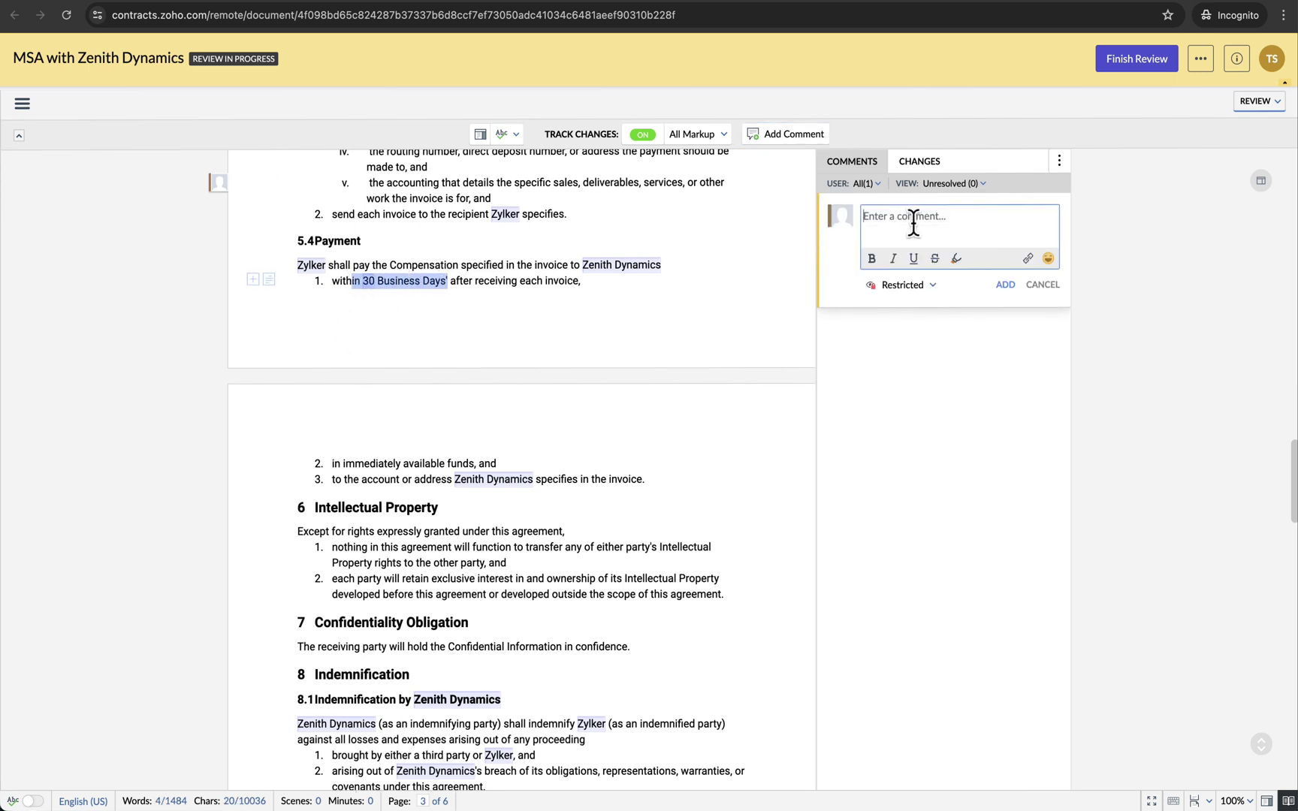
pyautogui.write('Can we change this to 45 days?')
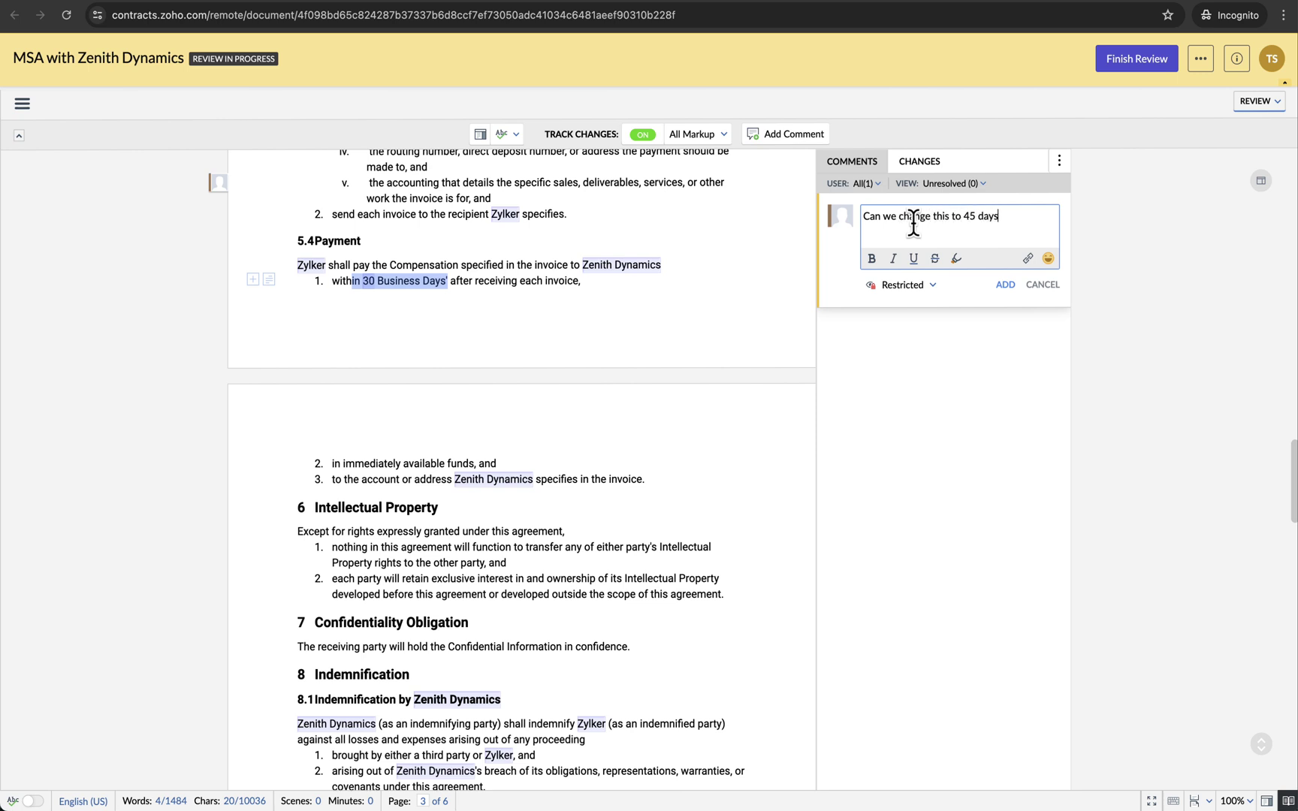
pyautogui.click(935, 286)
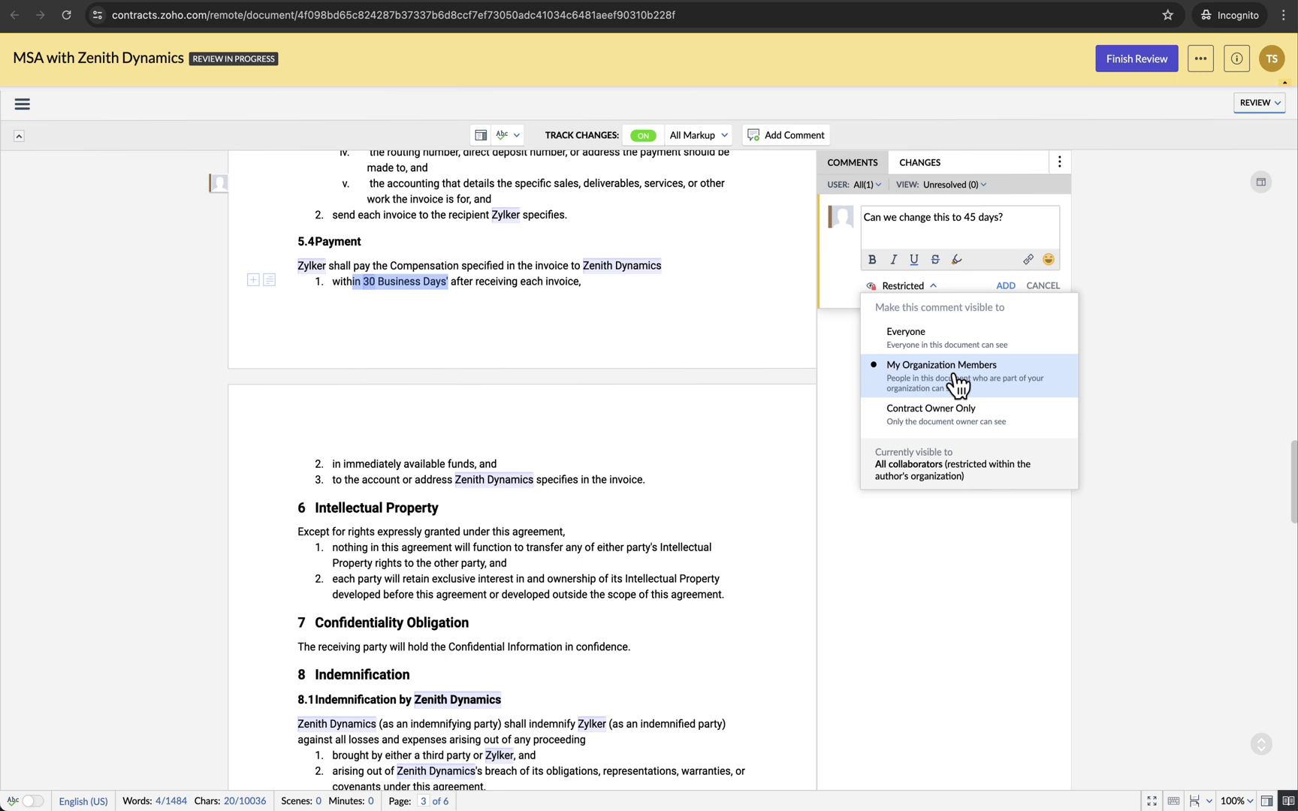
pyautogui.click(957, 345)
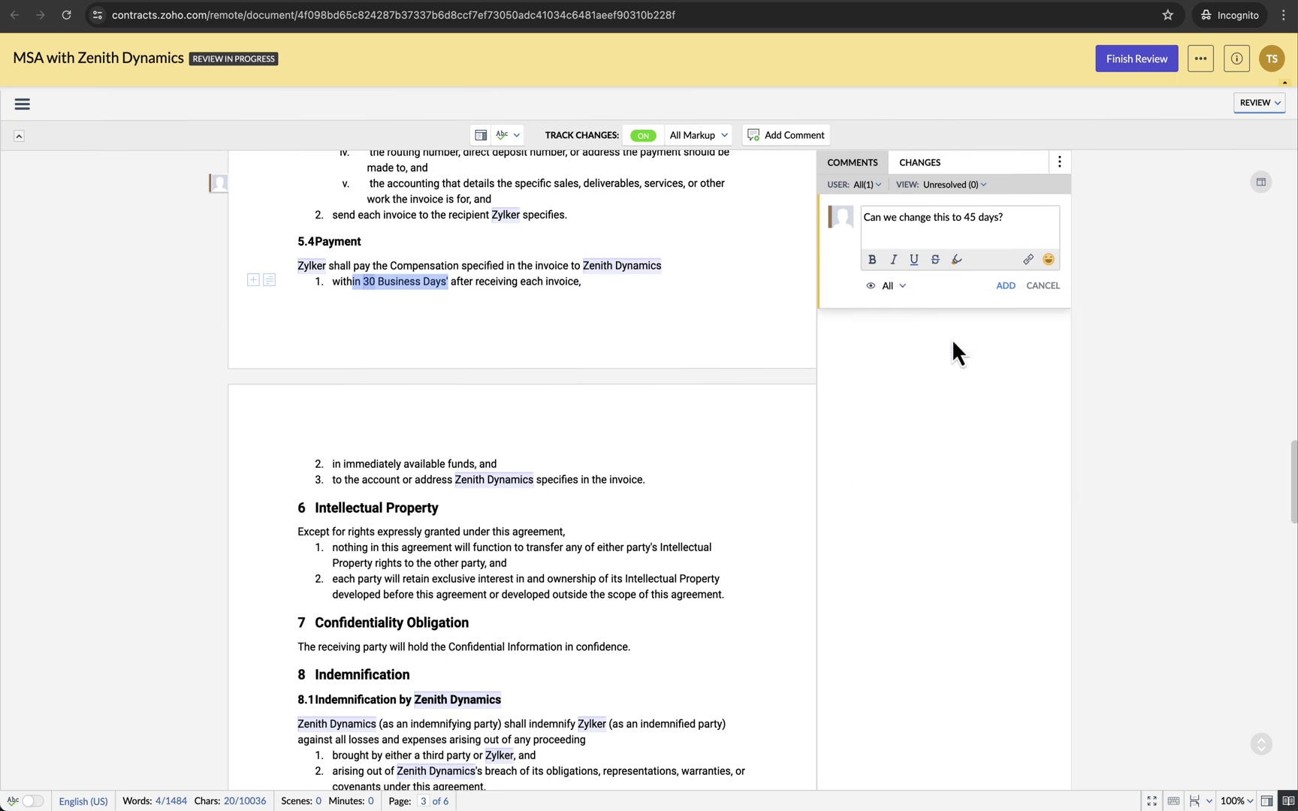
pyautogui.click(1005, 286)
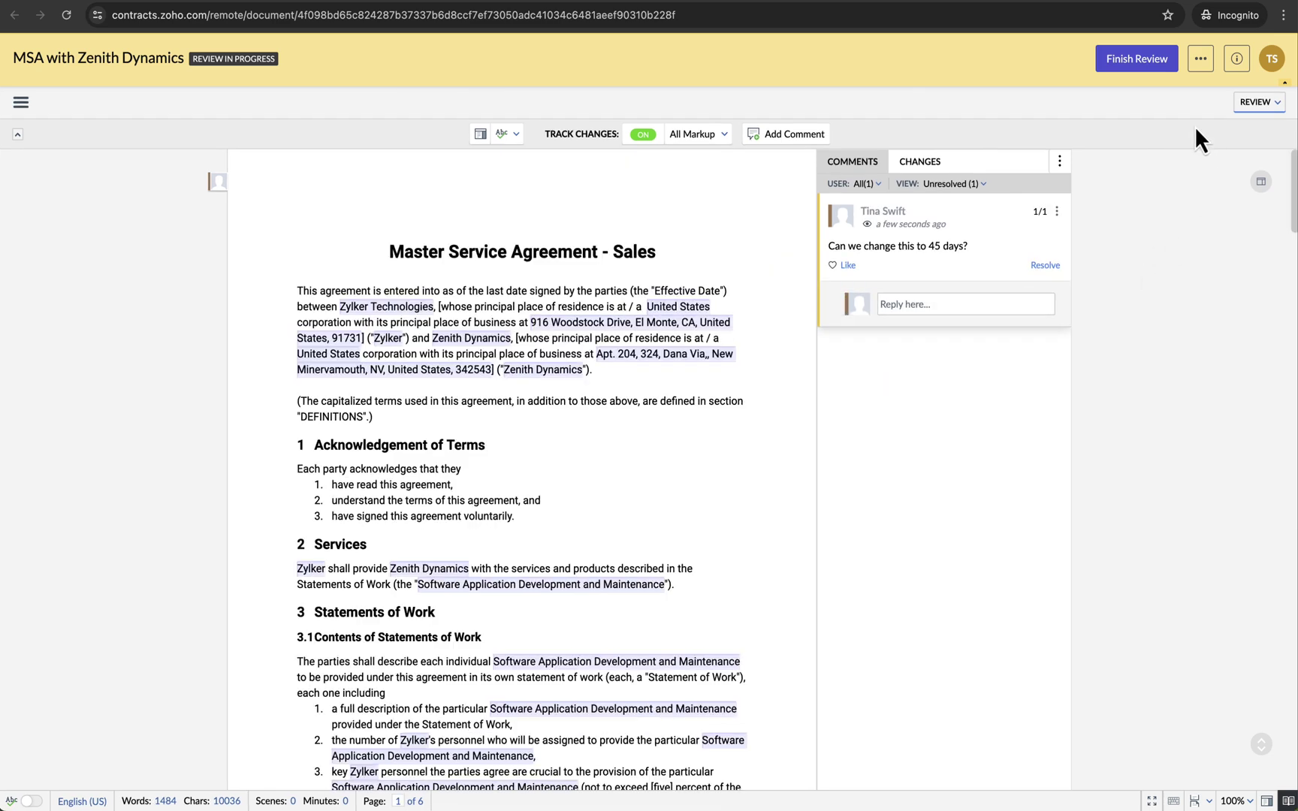
# - Finish the review with the message 'I have reviewed and added my change', sending without proceeding to signing
pyautogui.click(1140, 63)
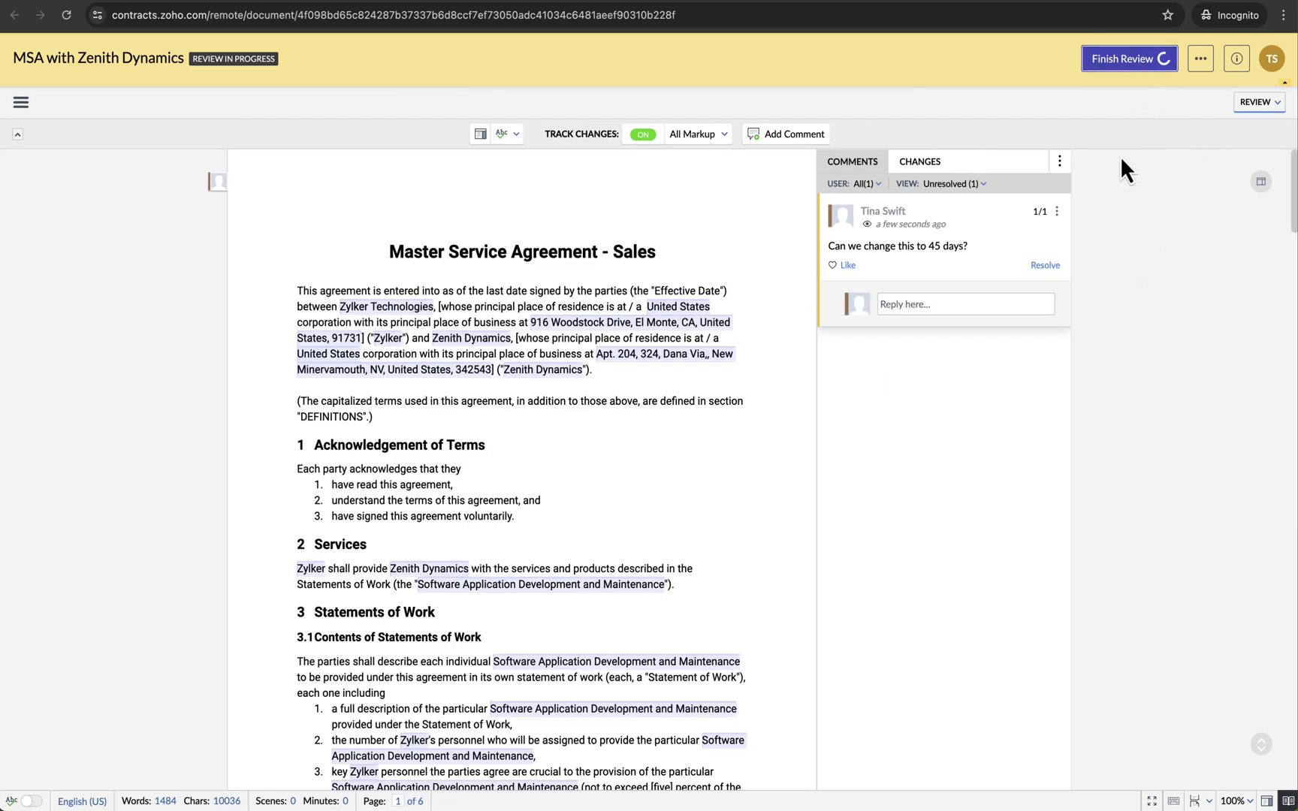
pyautogui.write('I have review')
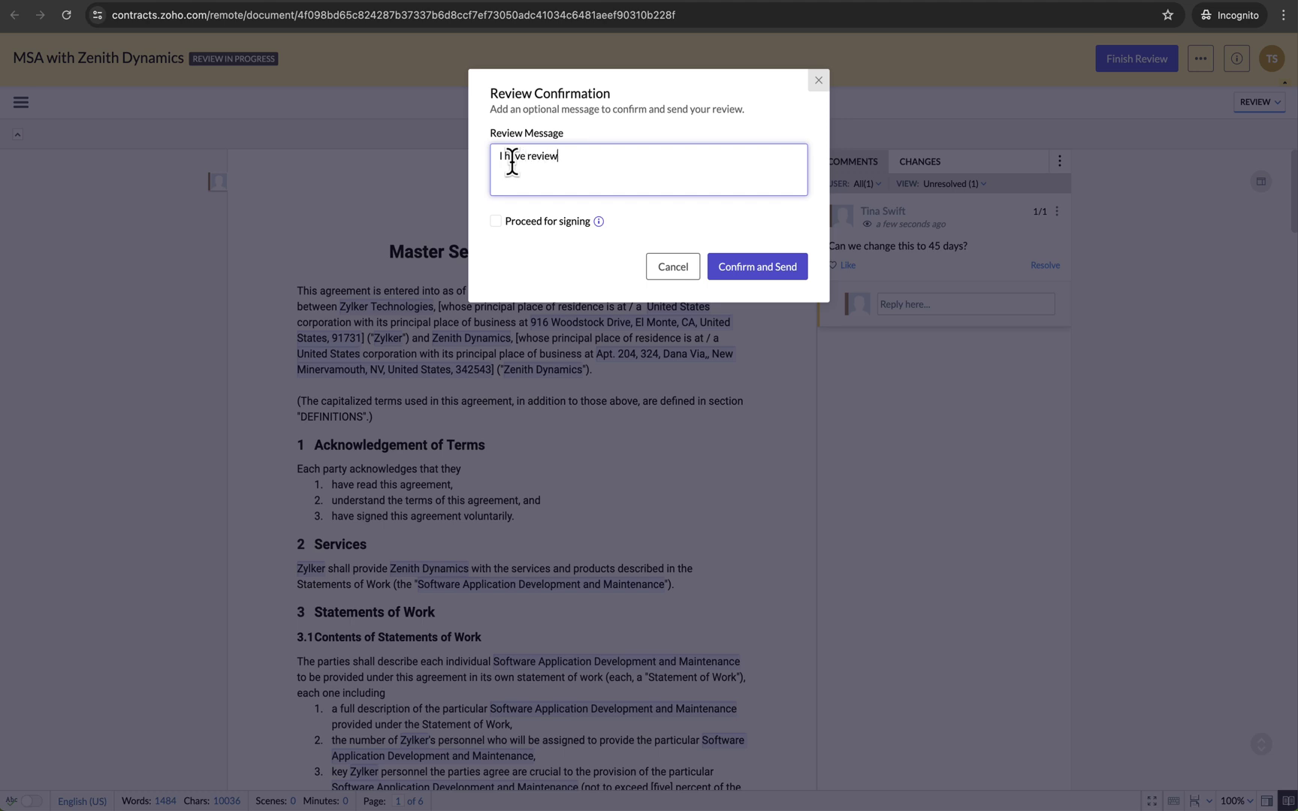
pyautogui.write('ed and added my changes.')
pyautogui.moveTo(598, 221)
pyautogui.click(492, 225)
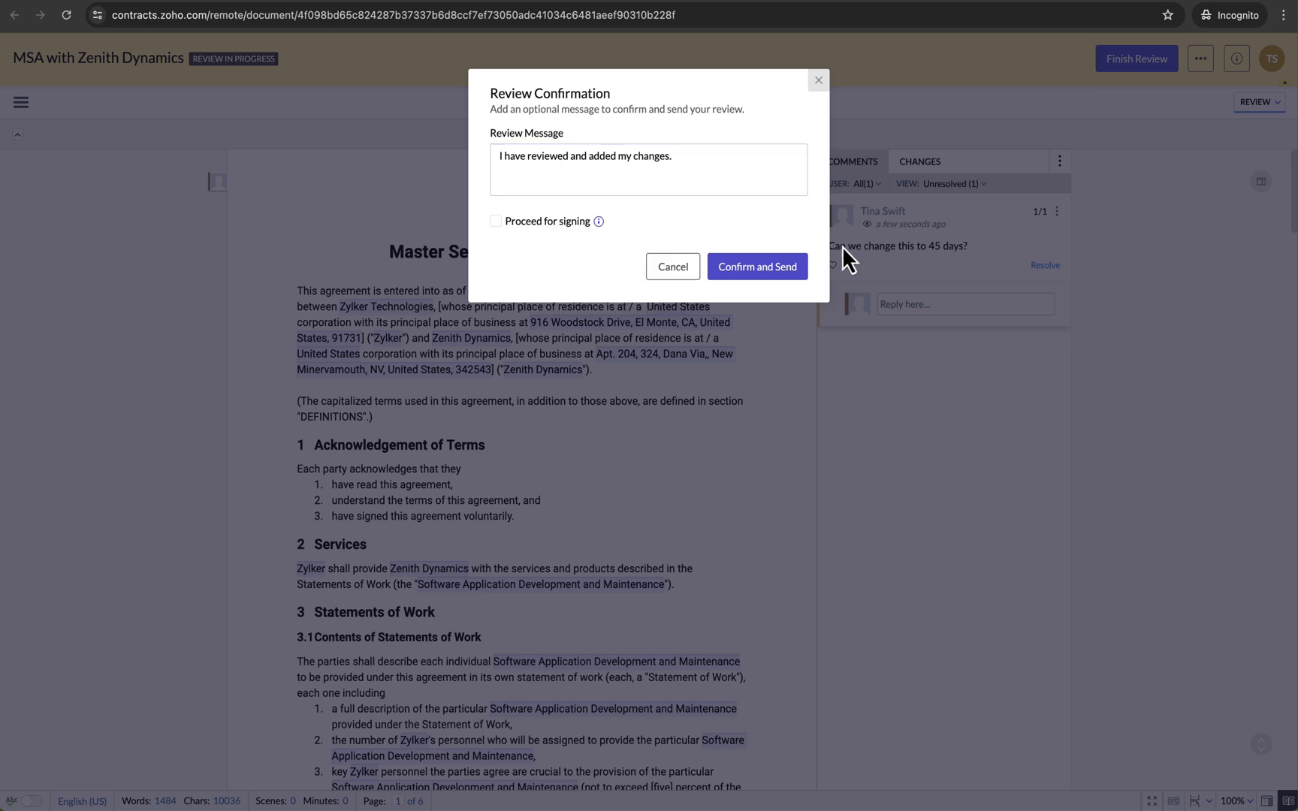
pyautogui.click(776, 264)
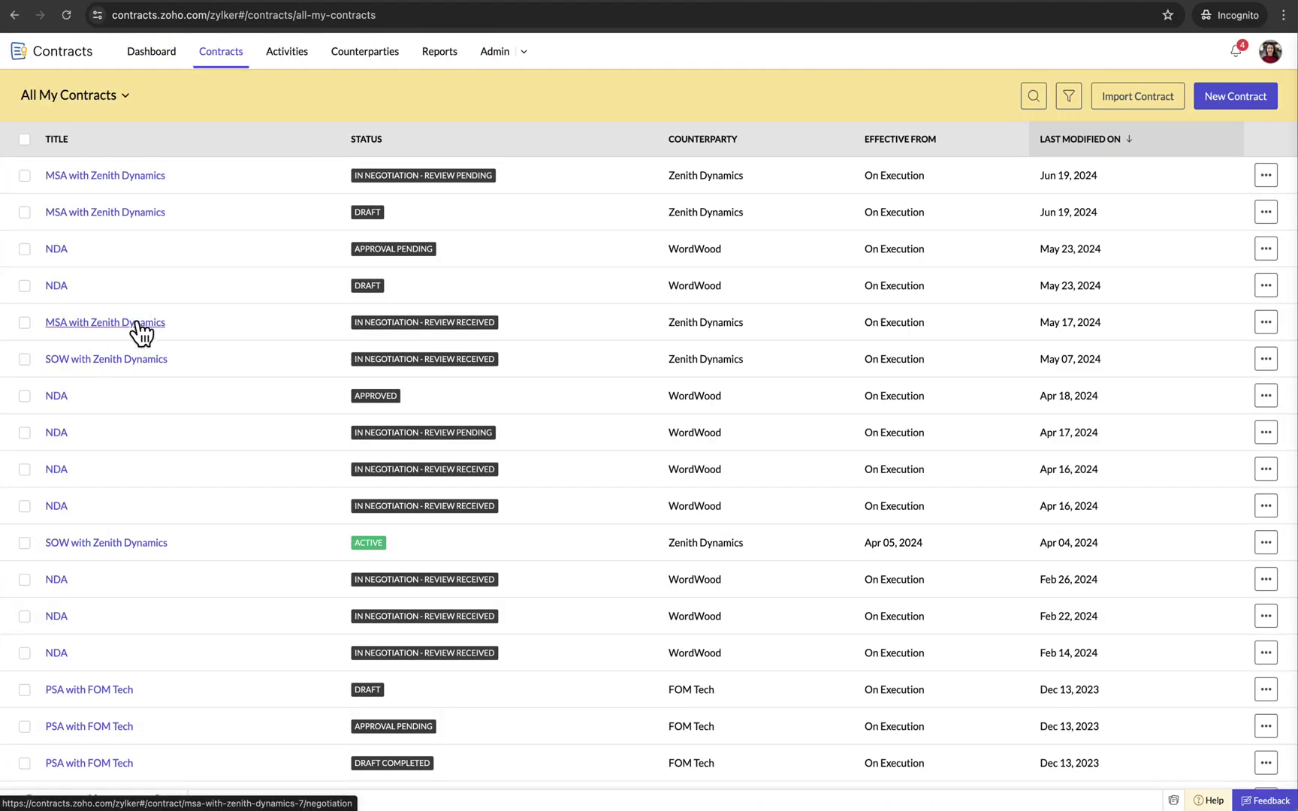
# - Open the MSA with Zenith Dynamics, dismiss the review summary, and click into struck-out item 8
pyautogui.click(136, 322)
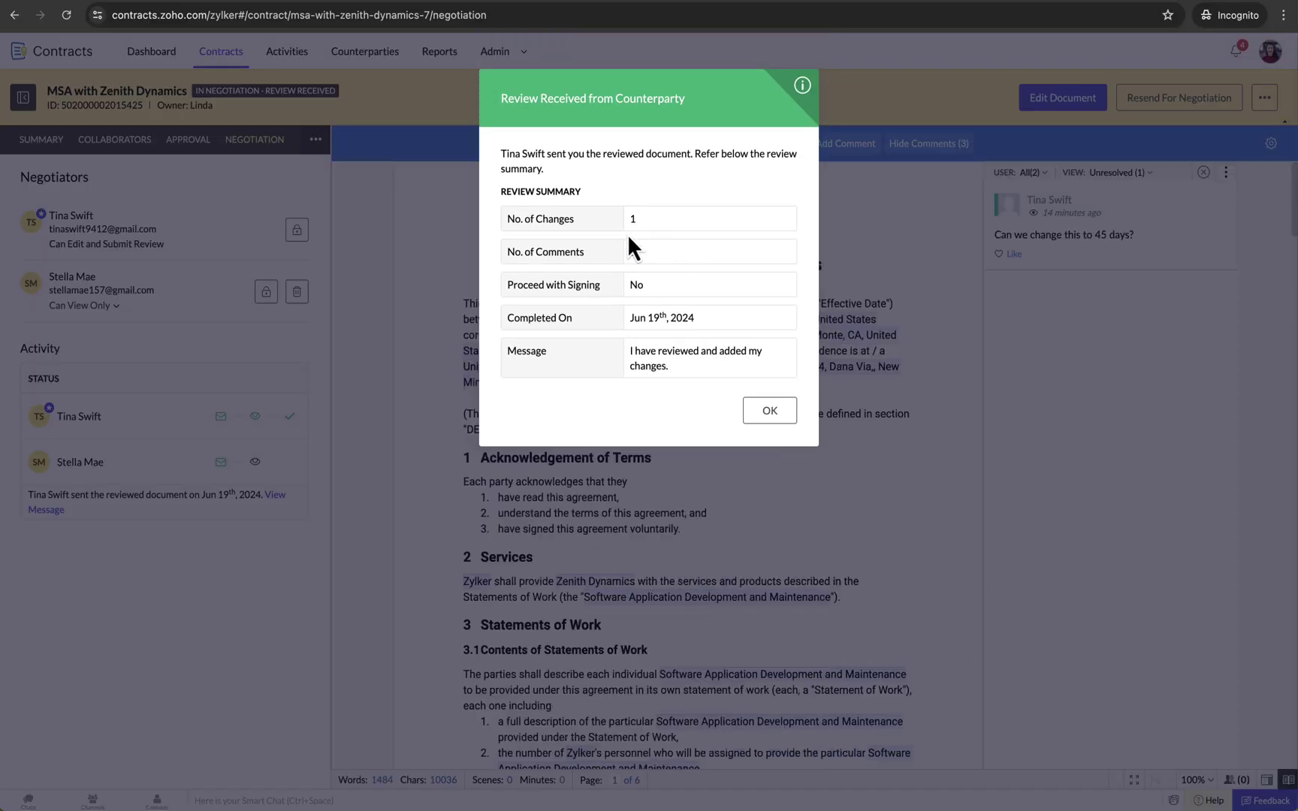
pyautogui.click(778, 414)
pyautogui.scroll(-7, 716, 386)
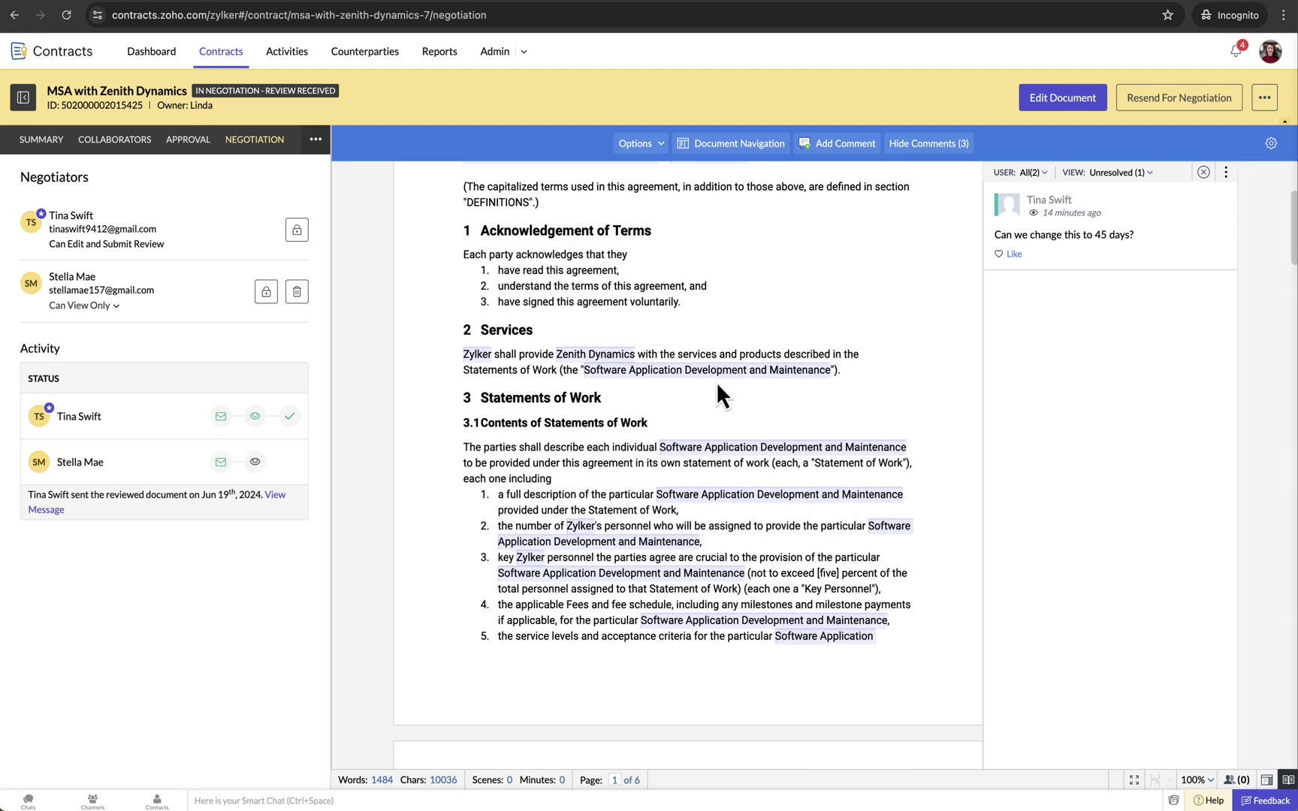
pyautogui.scroll(-1, 715, 383)
pyautogui.click(717, 527)
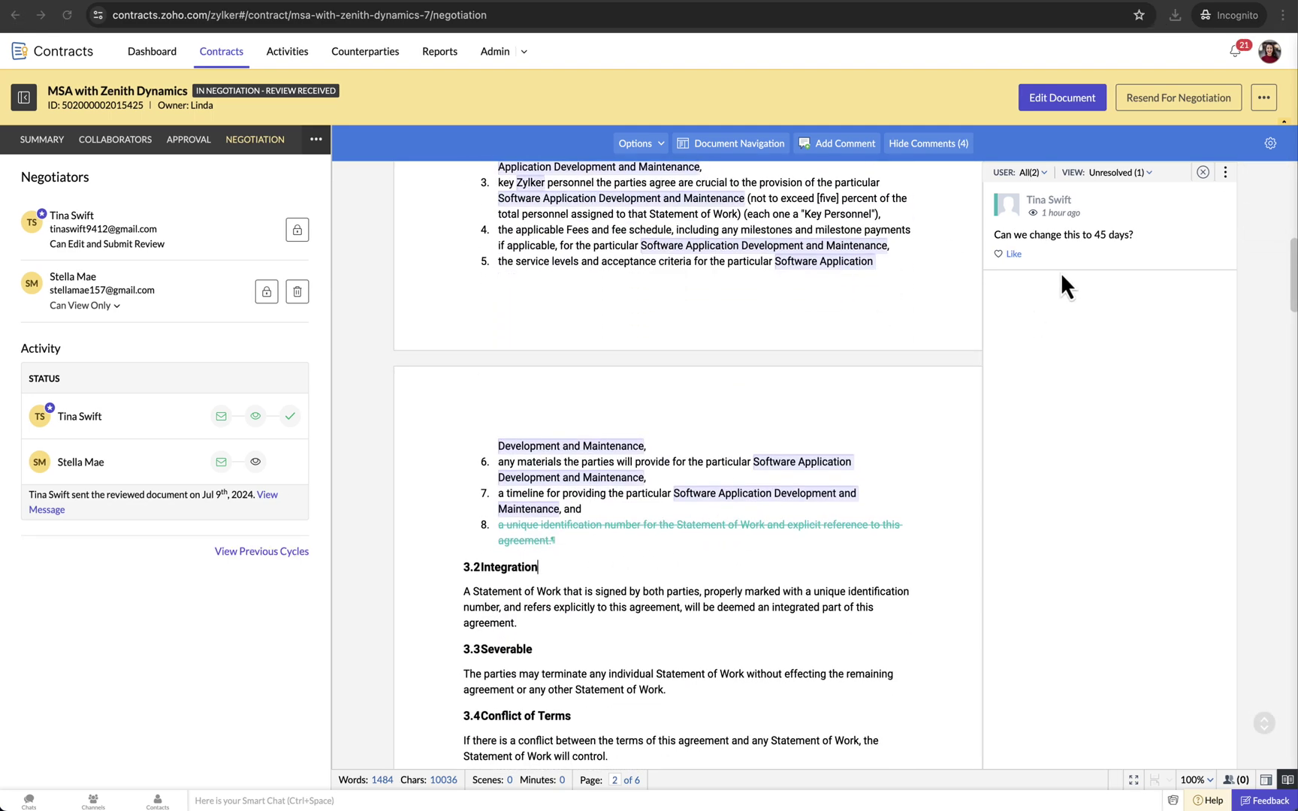
# - Reply 'No, we can not change the number of days.' on the 45-day comment thread
pyautogui.click(1086, 234)
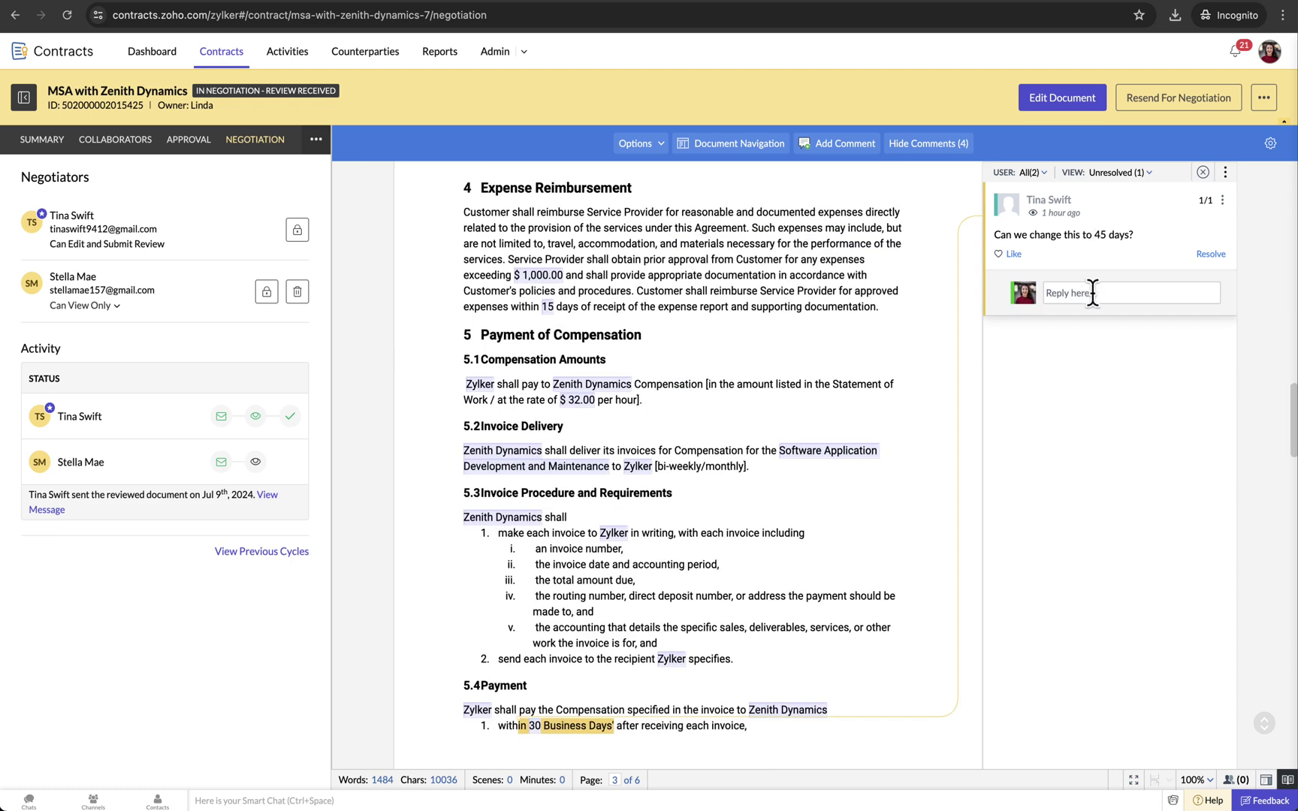
pyautogui.write('No, we ')
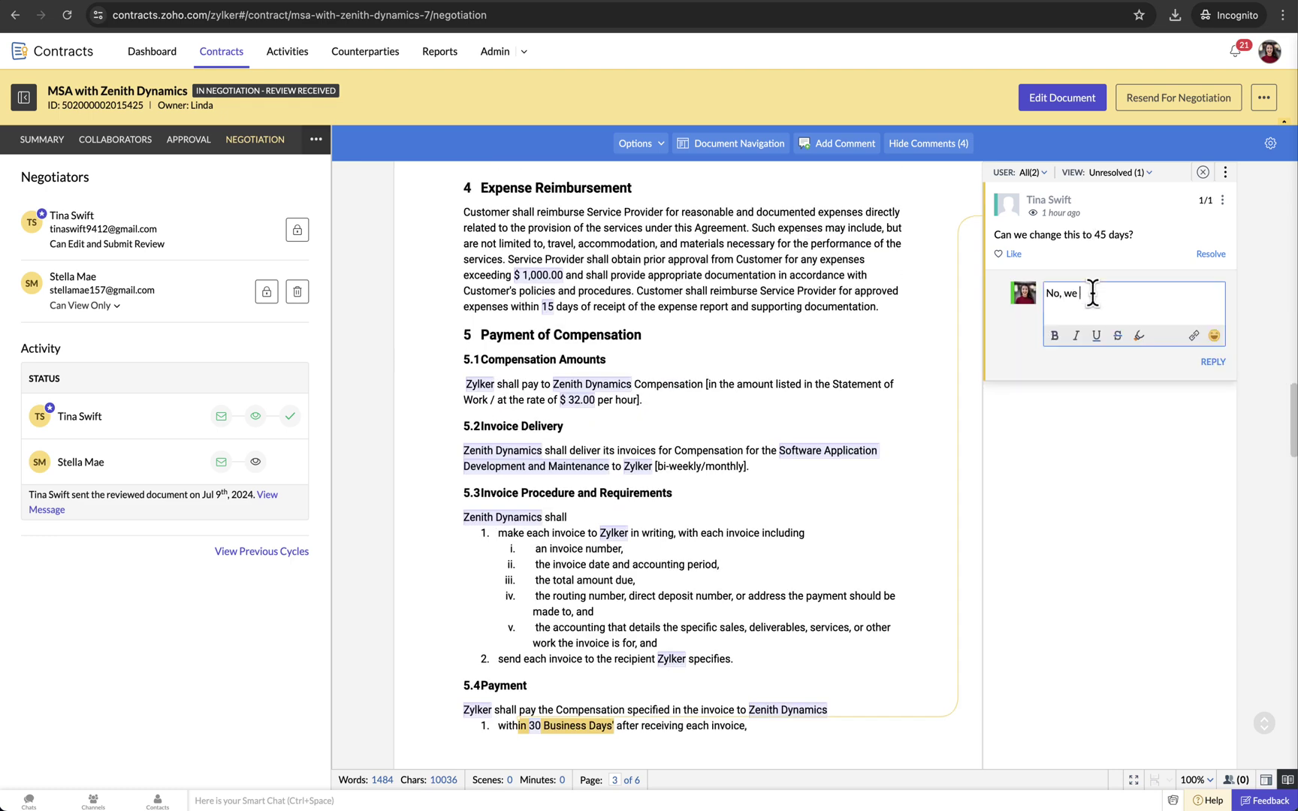
pyautogui.write('can not change the number of days.')
pyautogui.click(1212, 362)
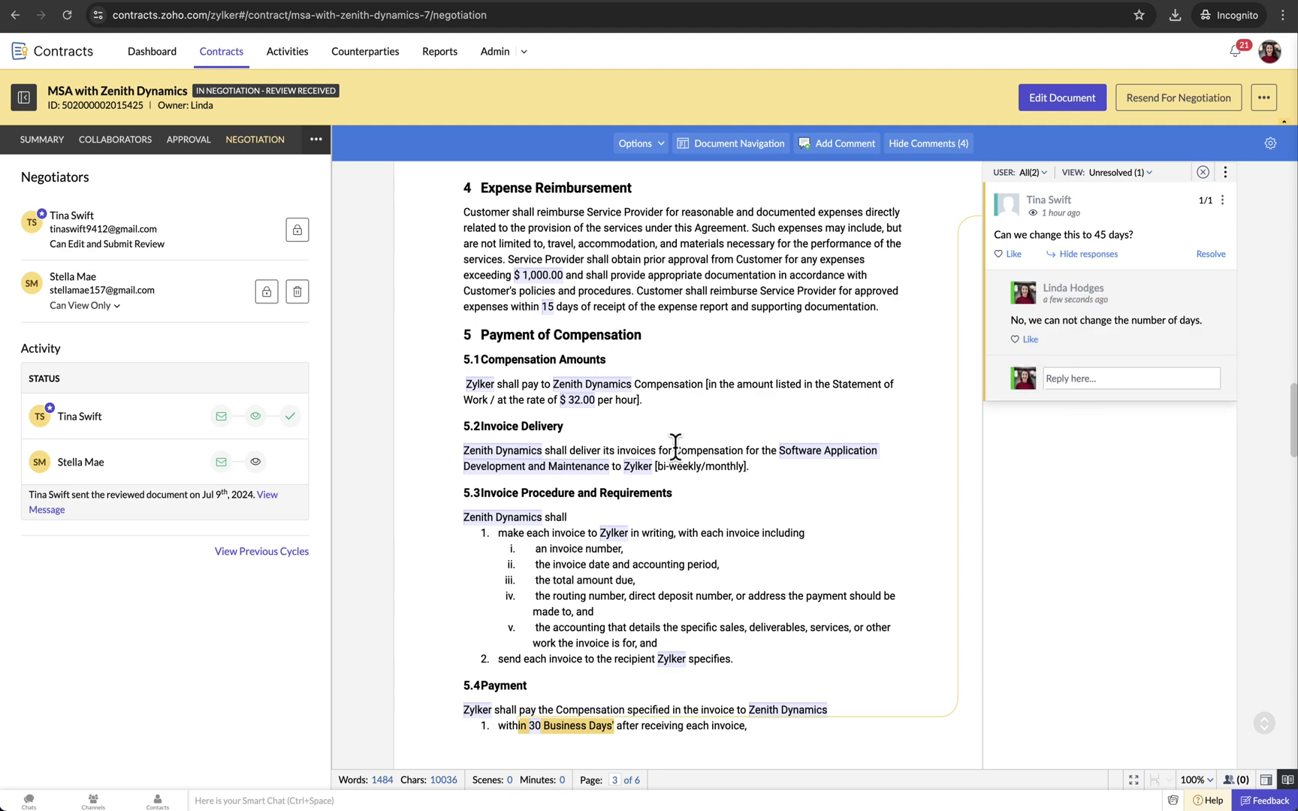
# - Comment on item 8, visible to Everyone: 'This clause is necessary. So, I prefer not to remove it.'
pyautogui.scroll(10, 680, 451)
pyautogui.scroll(1, 680, 451)
pyautogui.moveTo(592, 406); pyautogui.dragTo(497, 394)
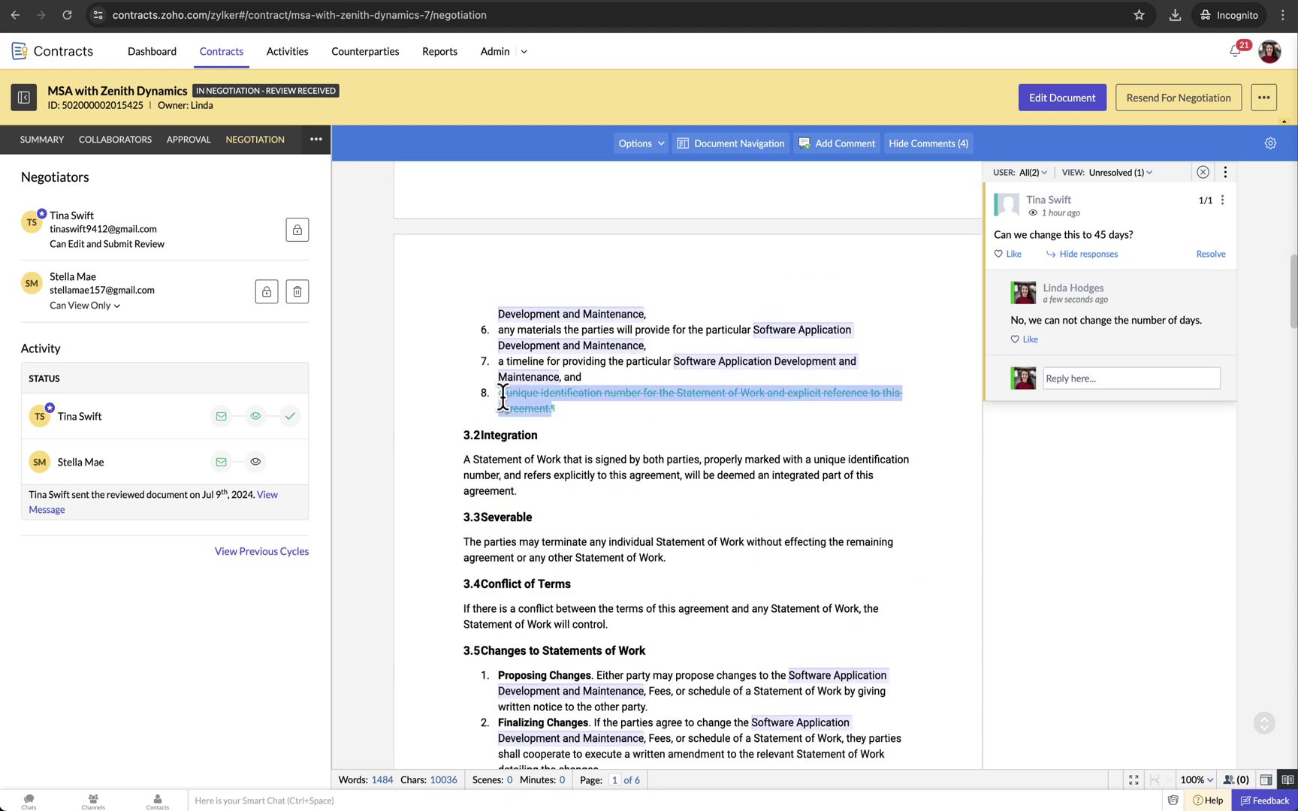
pyautogui.click(837, 142)
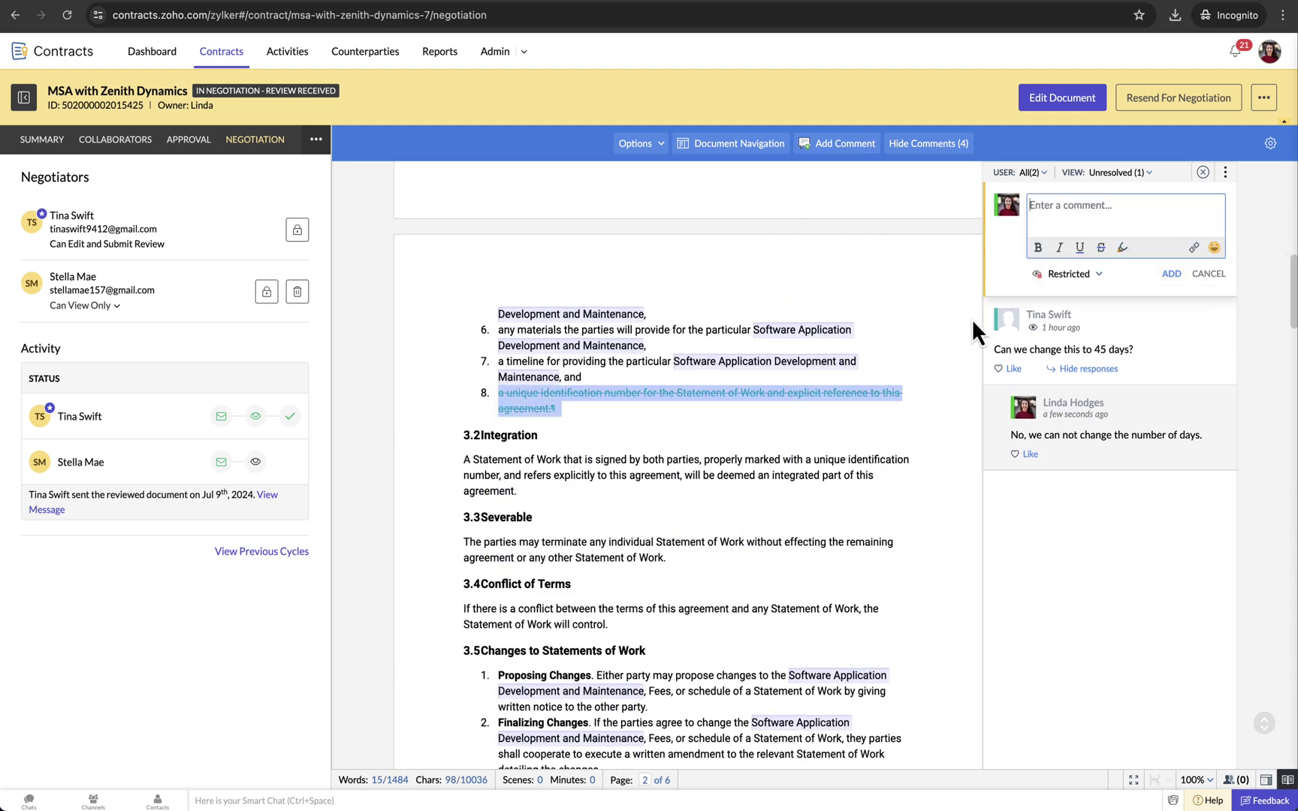
pyautogui.write('This clause is necessary. So, I prefer not to remove it.')
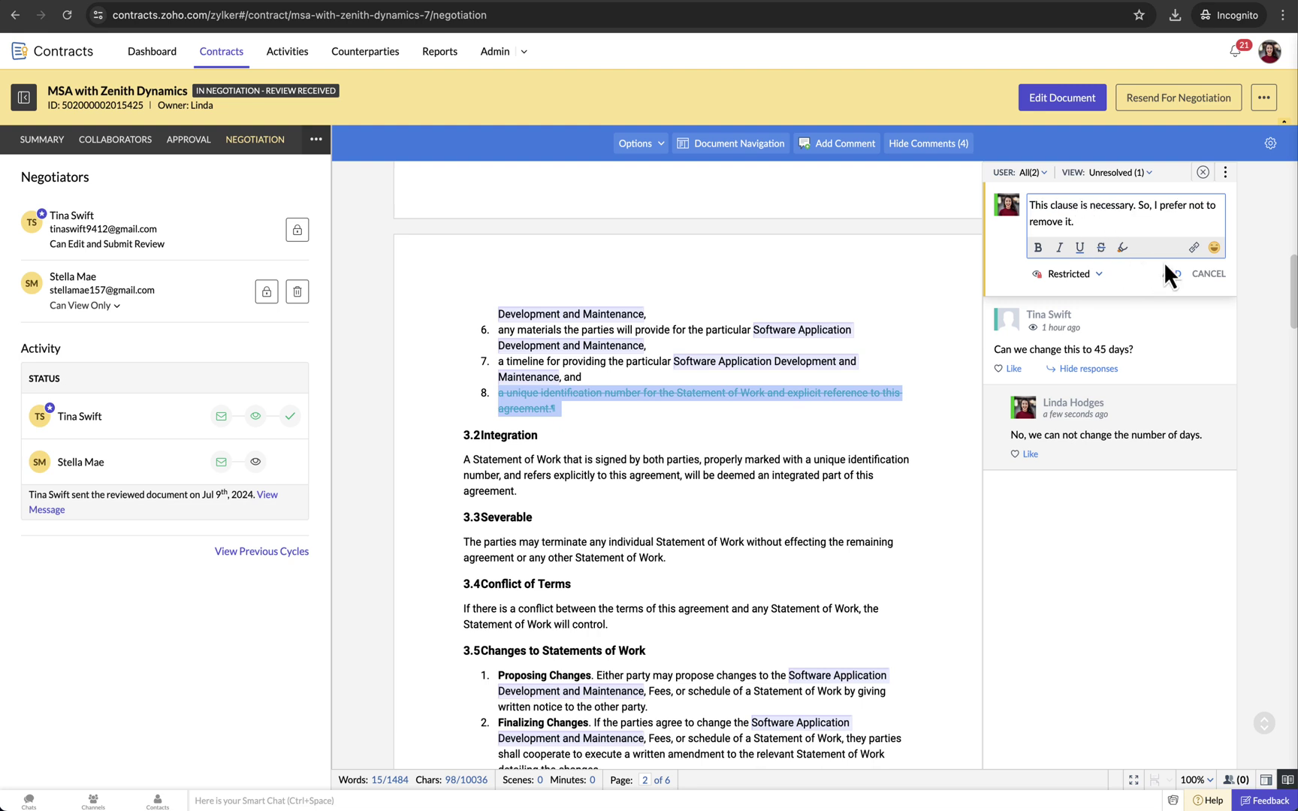
pyautogui.click(1098, 275)
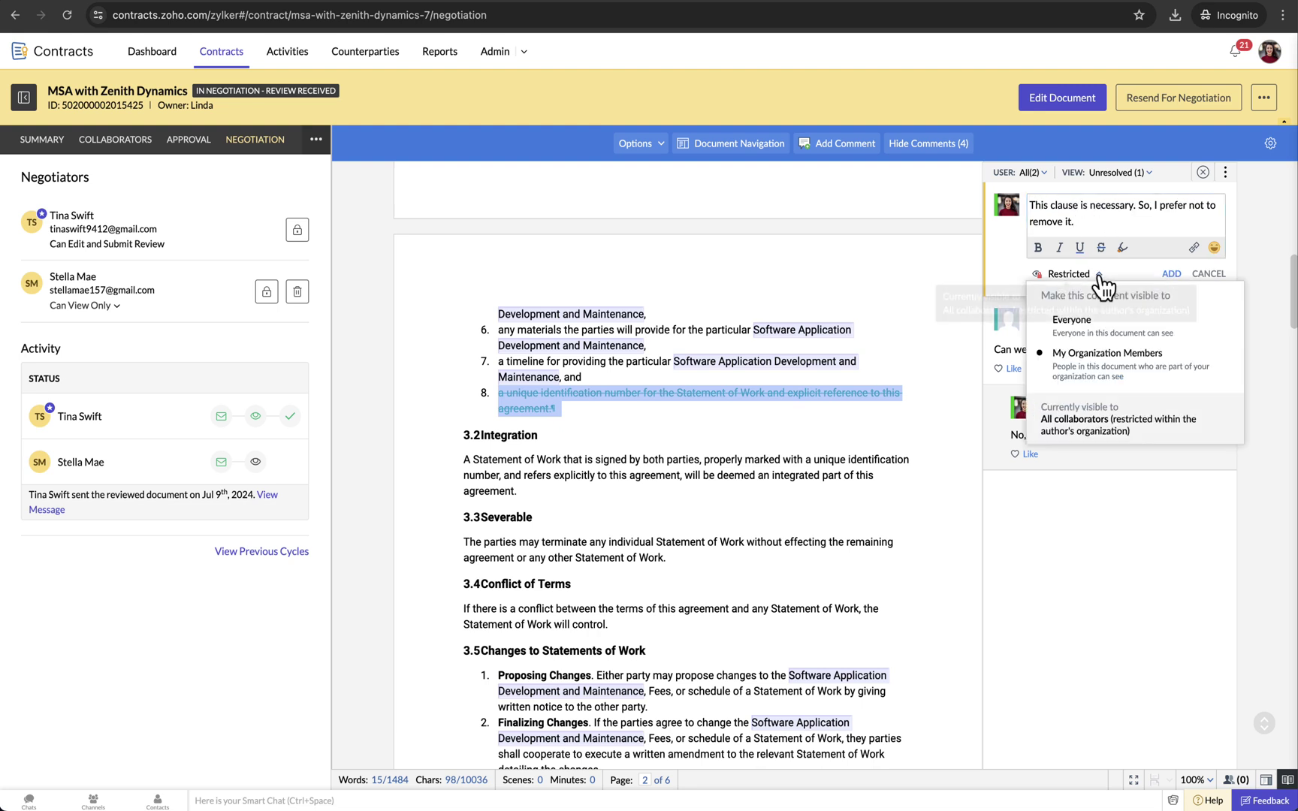
pyautogui.click(1089, 335)
pyautogui.click(1171, 275)
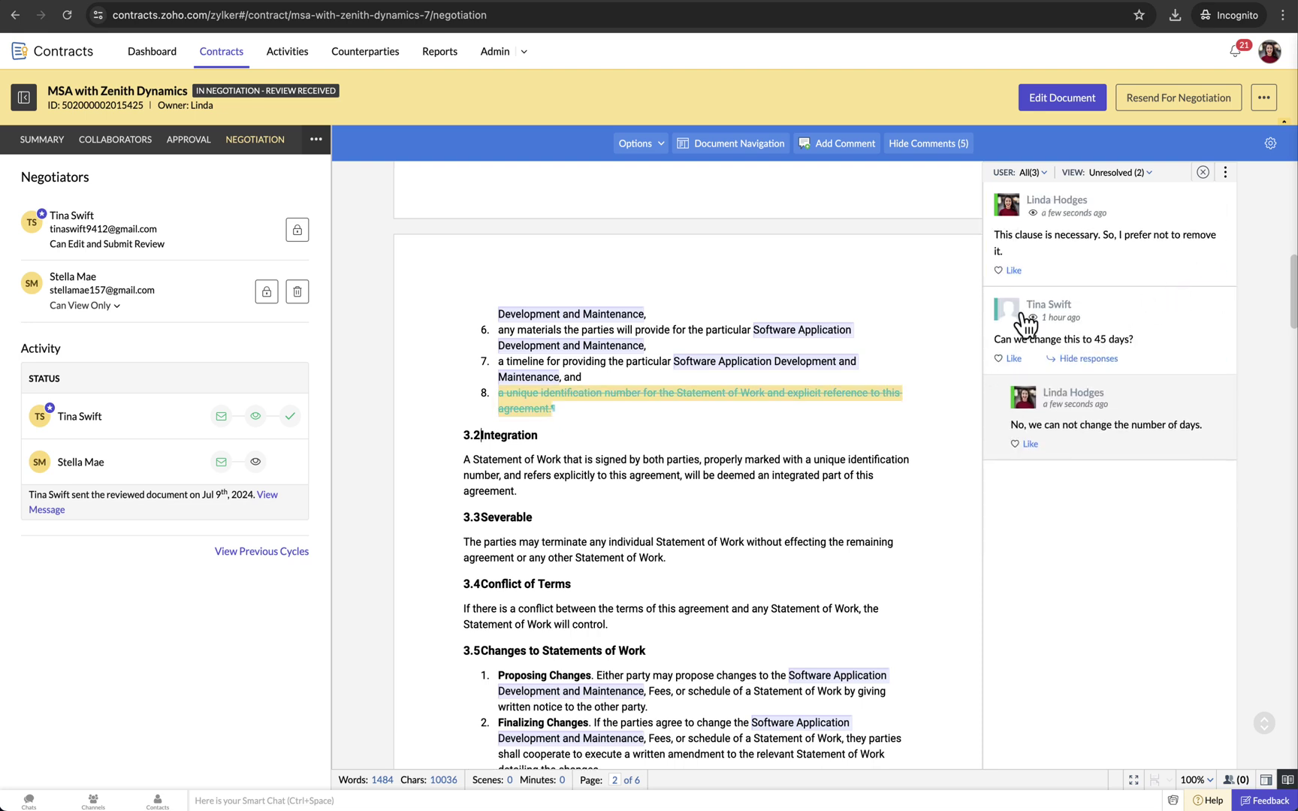
# - Resend the MSA with Zenith Dynamics to the negotiators for another round
pyautogui.click(1170, 103)
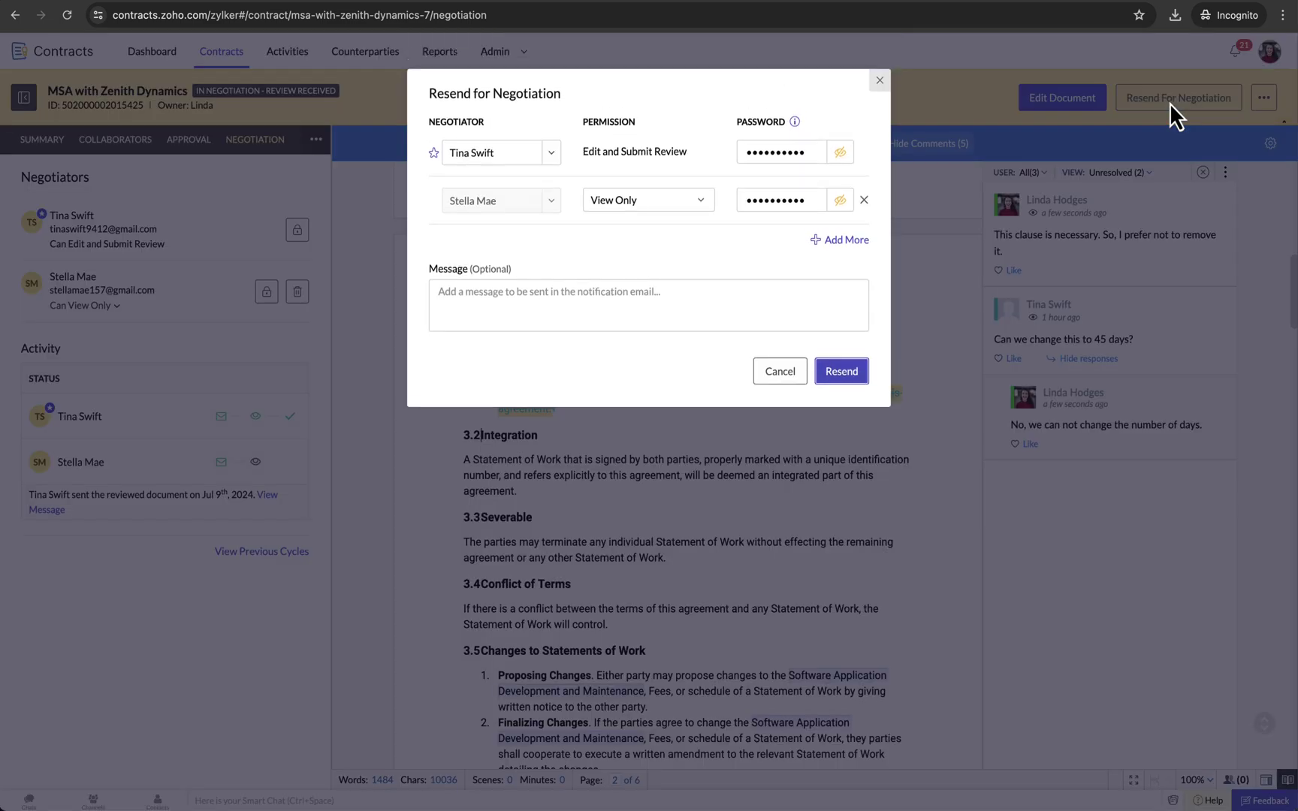
pyautogui.click(841, 371)
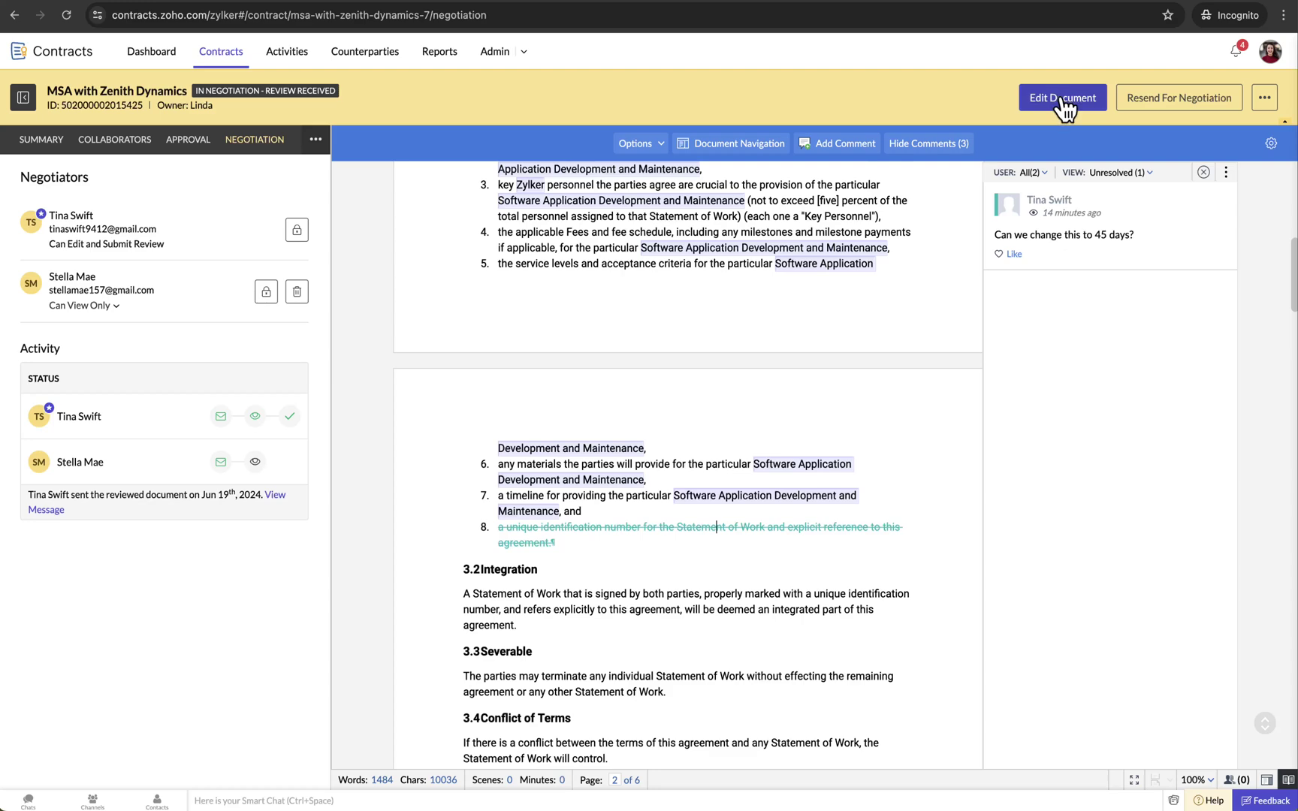
# - Edit the document, confirming the contract moves back to Draft status
pyautogui.click(1063, 105)
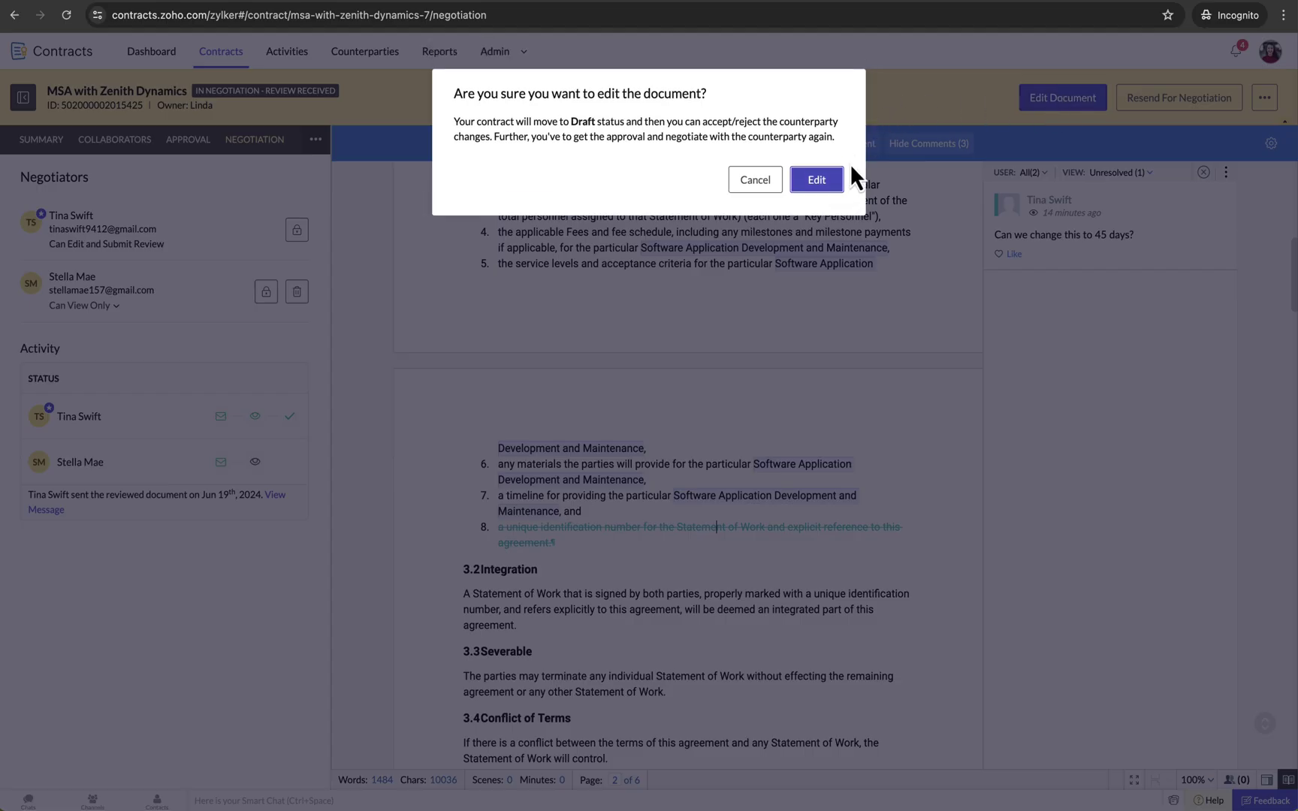
pyautogui.click(822, 181)
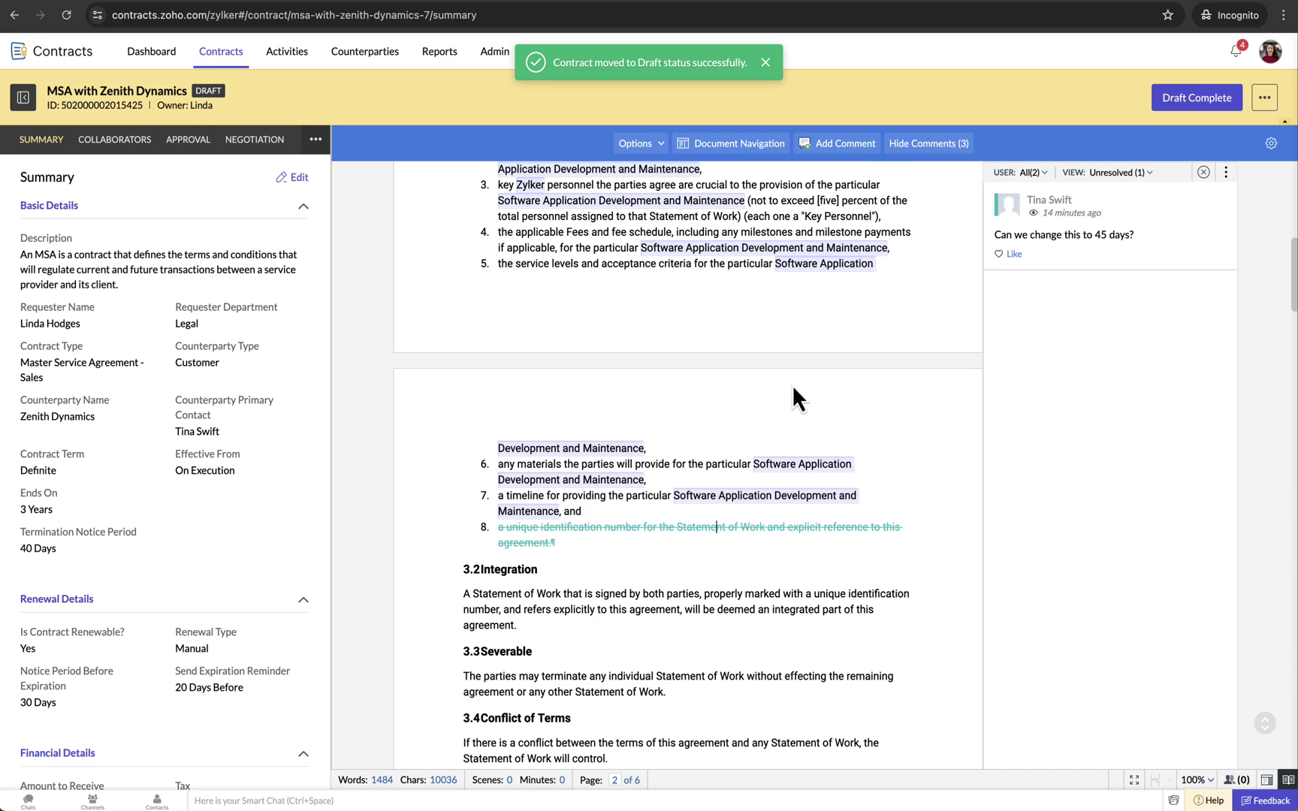
# - Reject the counterparty's tracked deletion on item 8 of section 3.1 to restore it
pyautogui.scroll(-4, 747, 430)
pyautogui.scroll(-3, 750, 436)
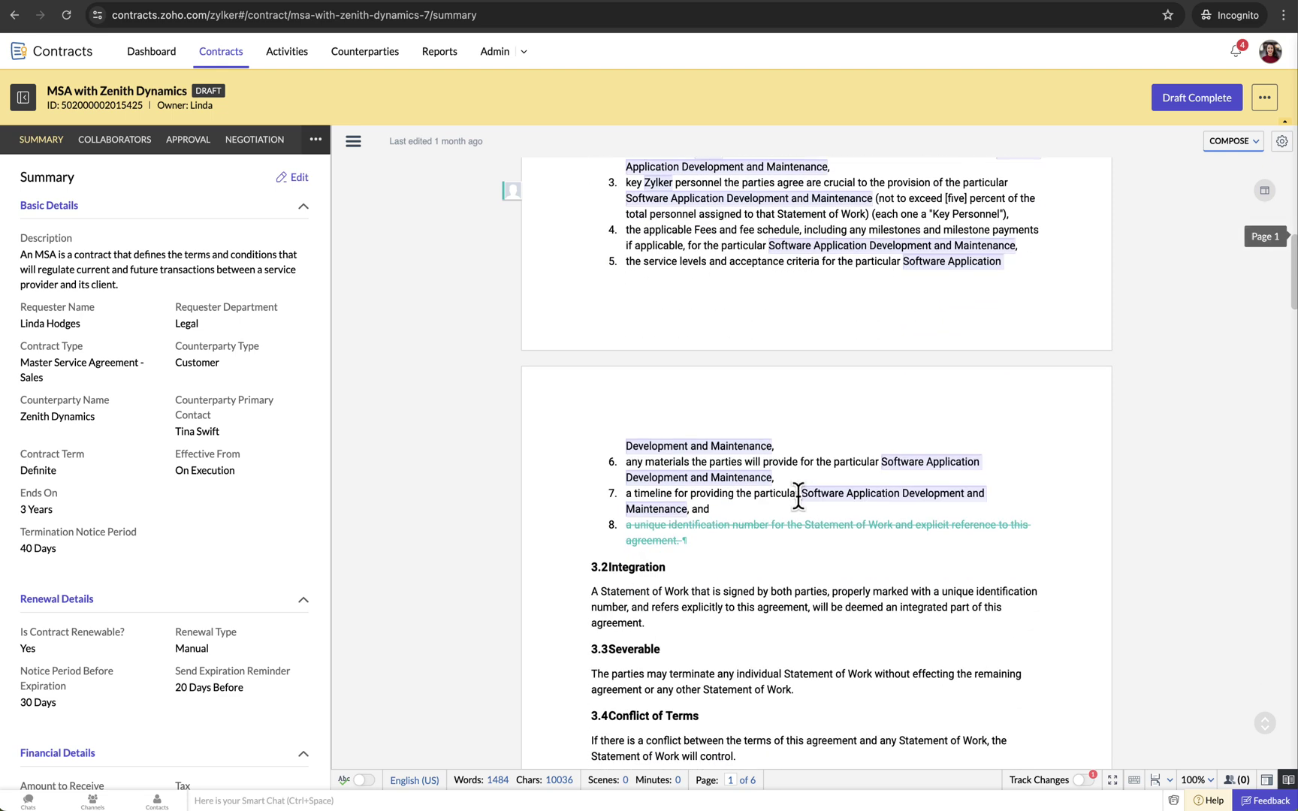
pyautogui.click(817, 525)
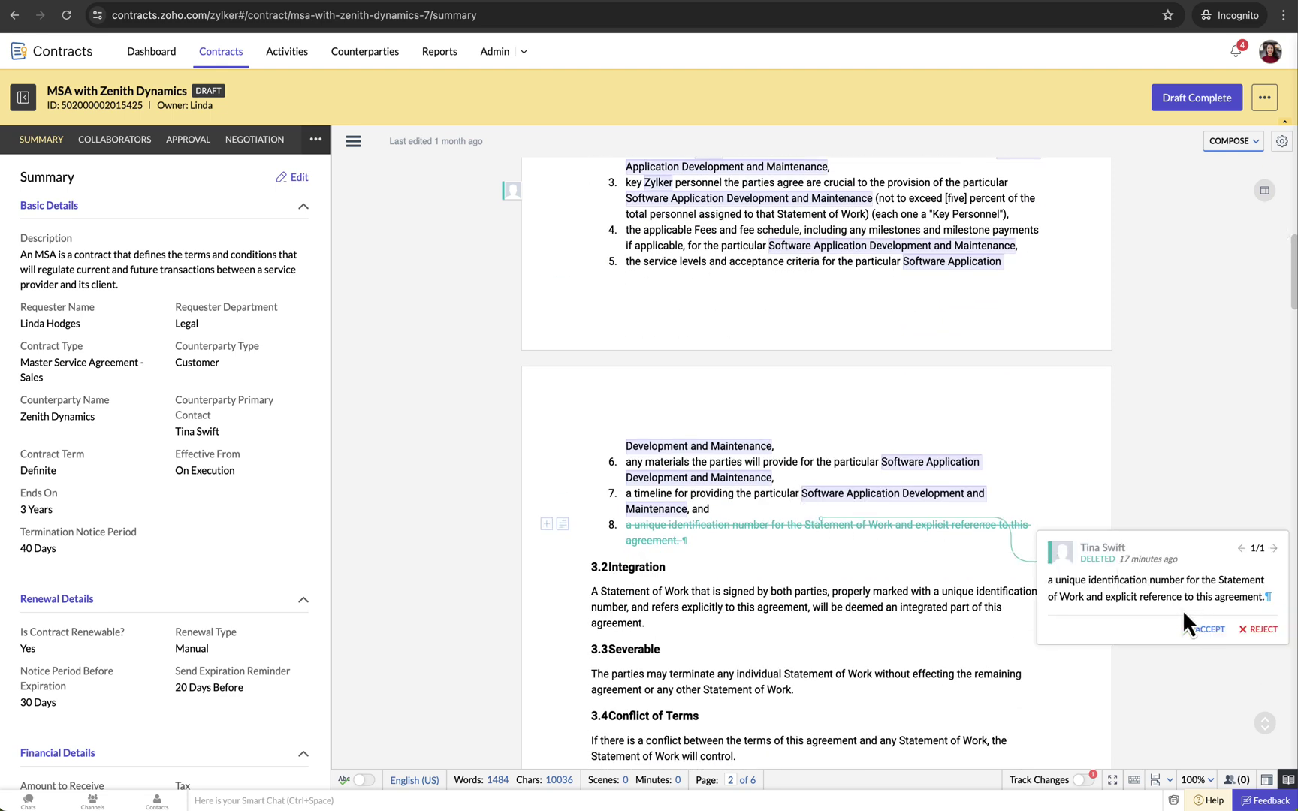
pyautogui.click(1260, 629)
# - In REVIEW mode, reply 'No, we cannot change the number of days', resolve the thread, and mark Draft Complete
pyautogui.click(1232, 141)
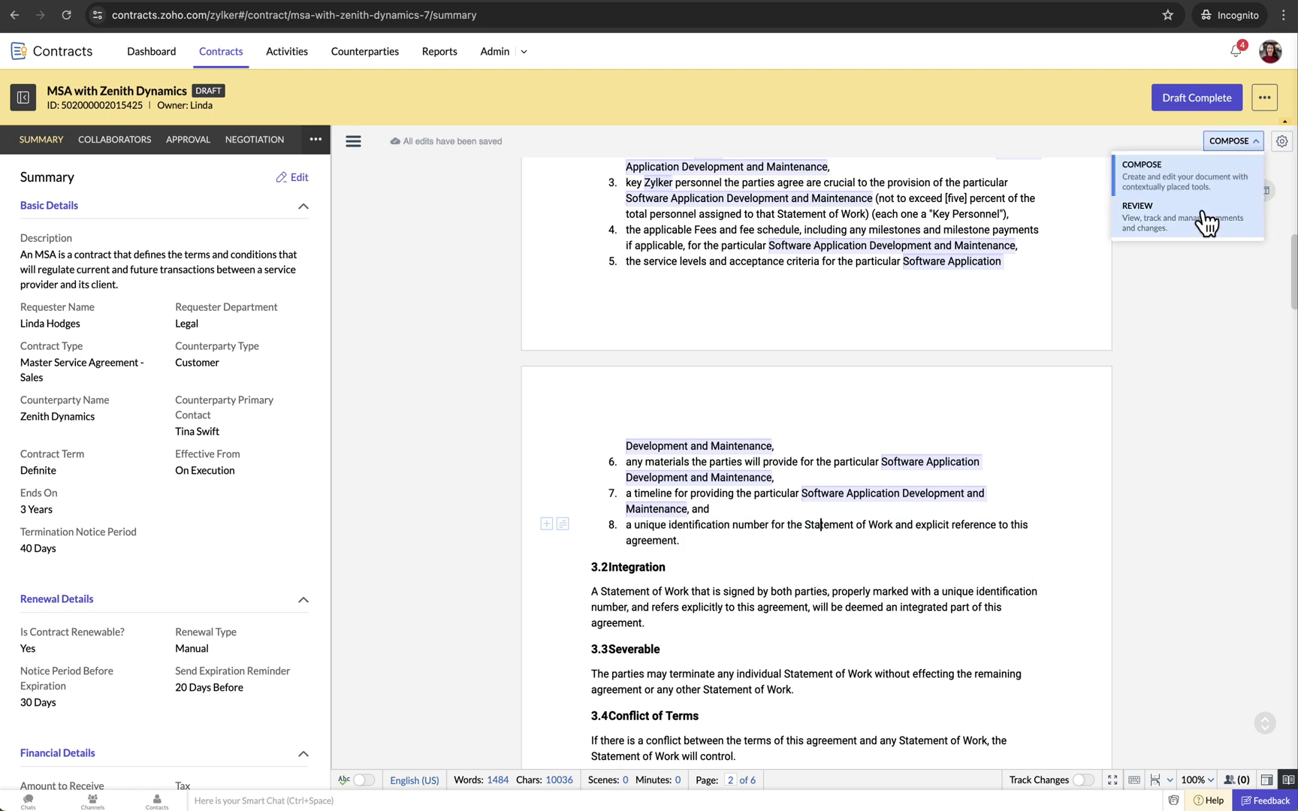
pyautogui.click(1204, 221)
pyautogui.click(1105, 282)
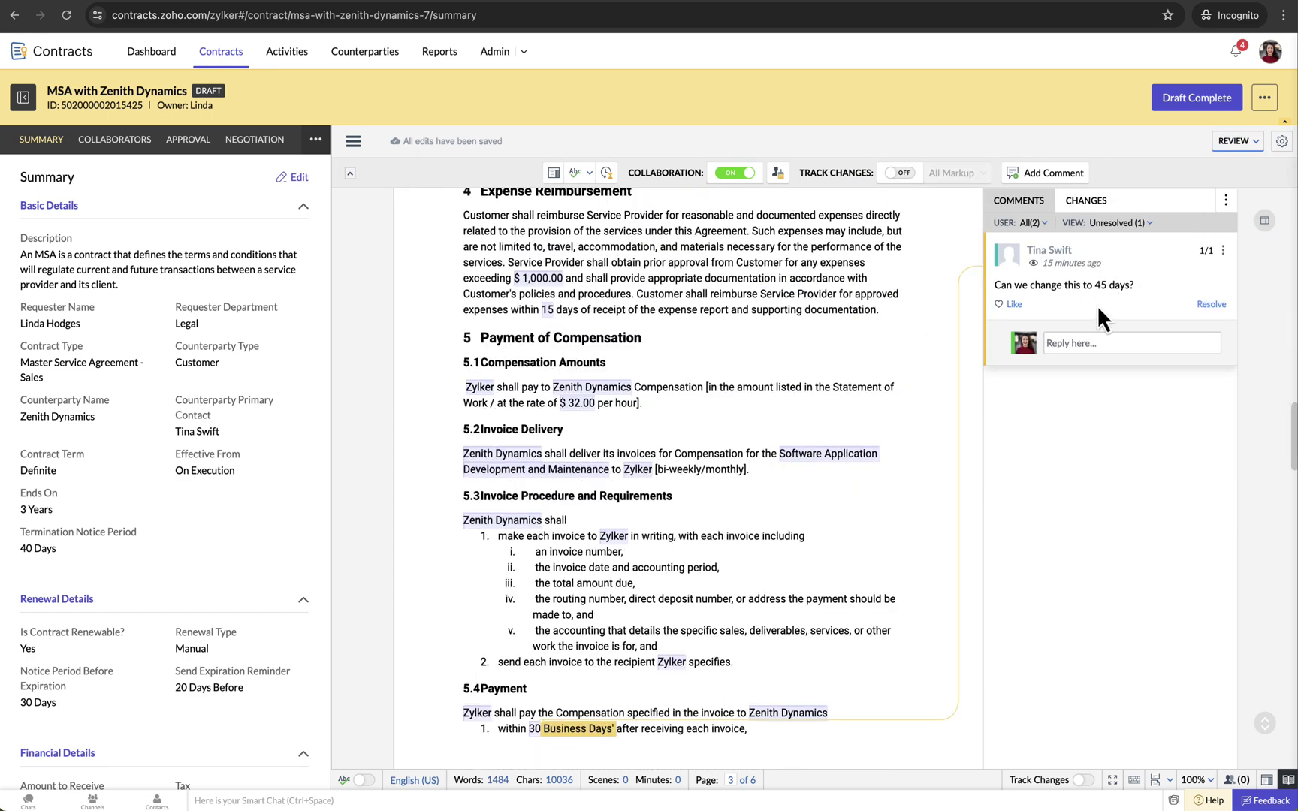
pyautogui.click(1111, 335)
pyautogui.write('No')
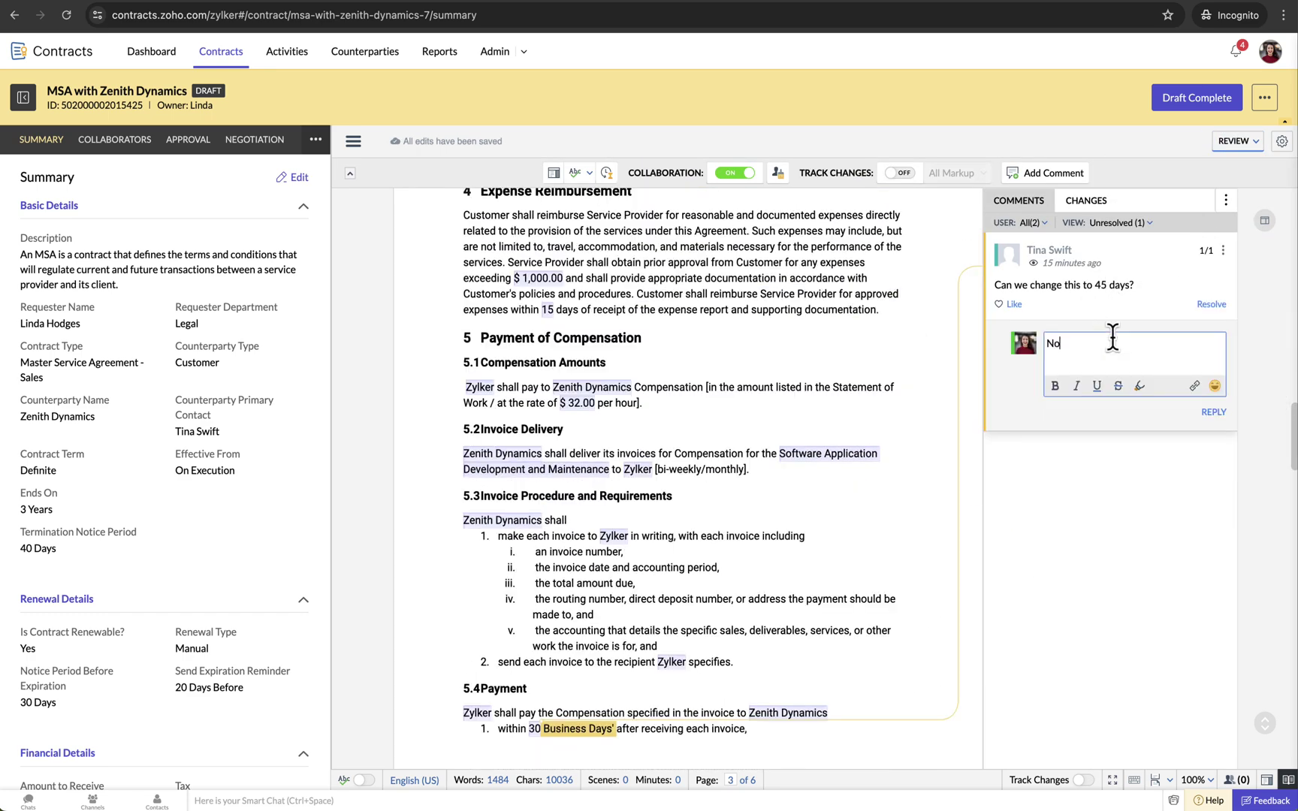
pyautogui.write(', we cannot change the number of days.')
pyautogui.click(1212, 412)
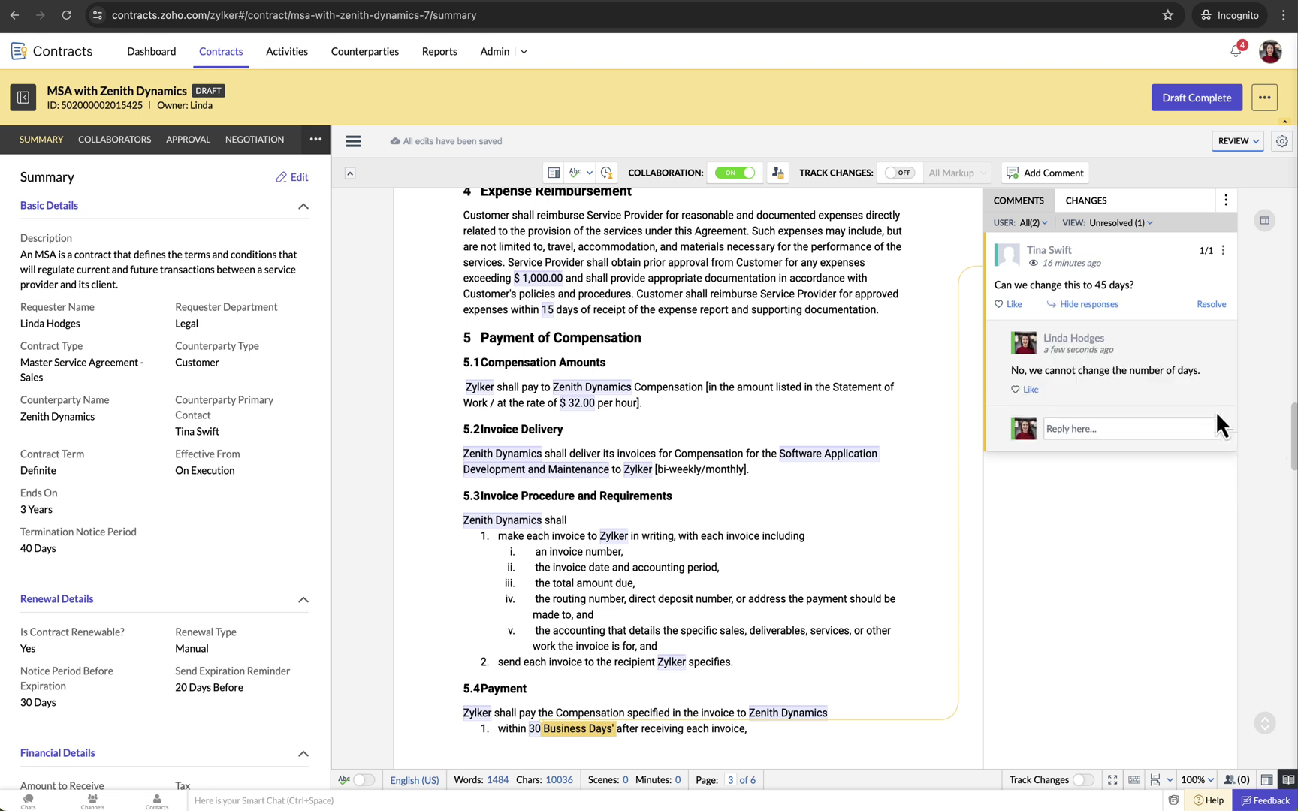
pyautogui.click(1210, 304)
pyautogui.click(1210, 100)
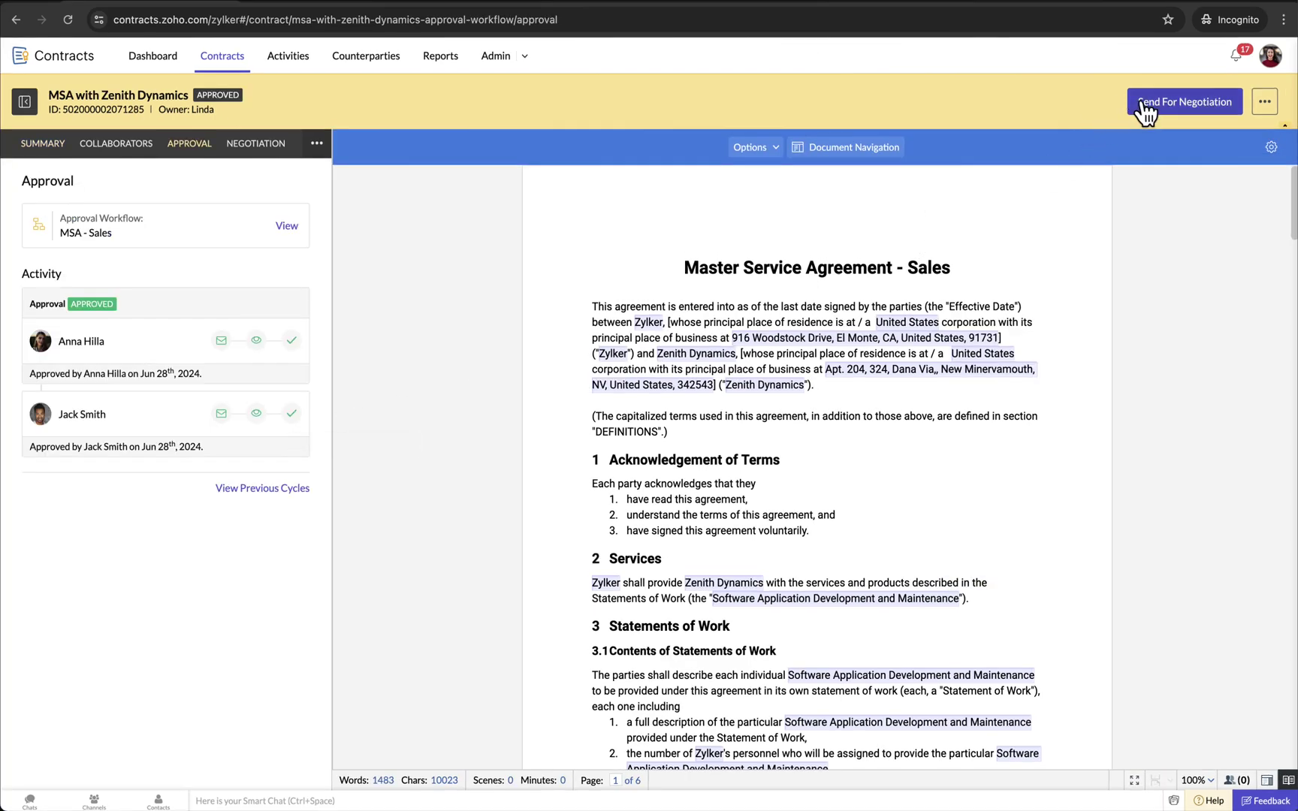
# - Send the approved MSA with Zenith Dynamics to the negotiators
pyautogui.click(1165, 111)
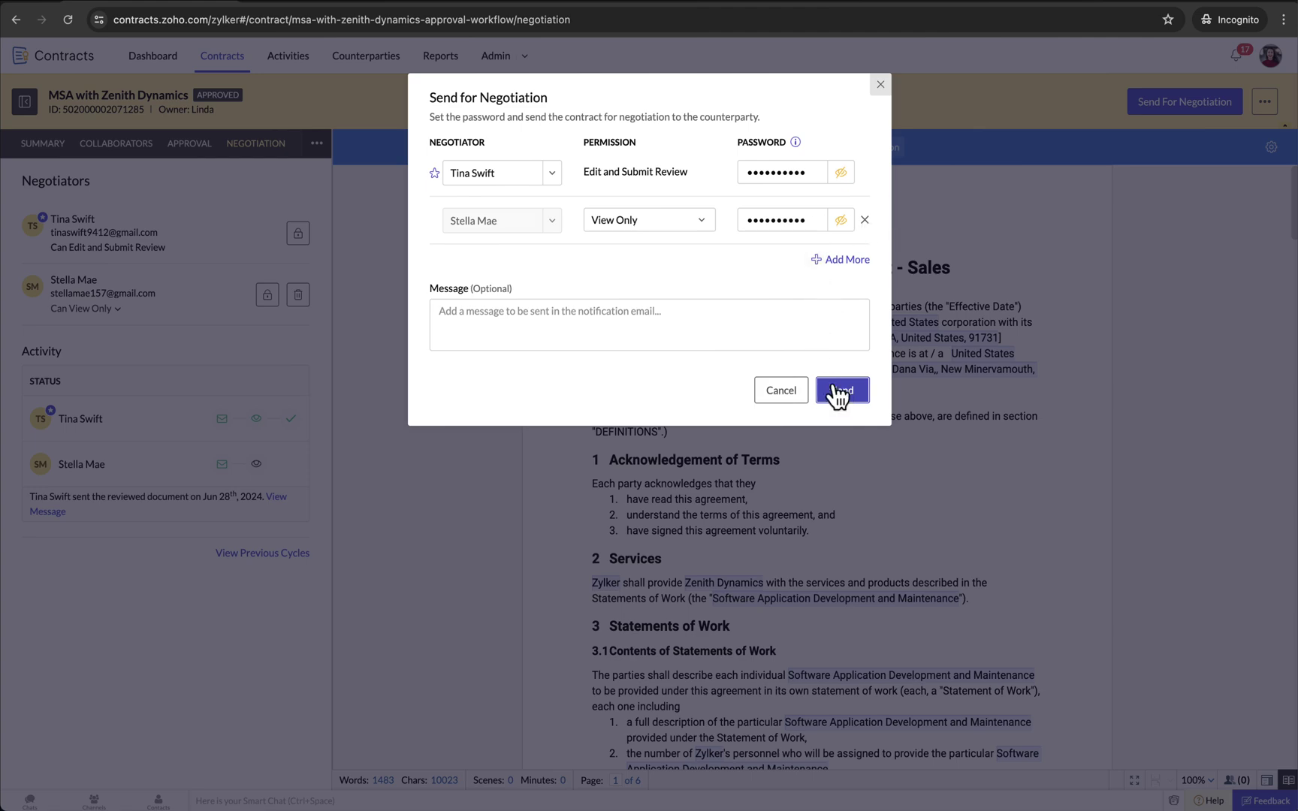
pyautogui.click(841, 393)
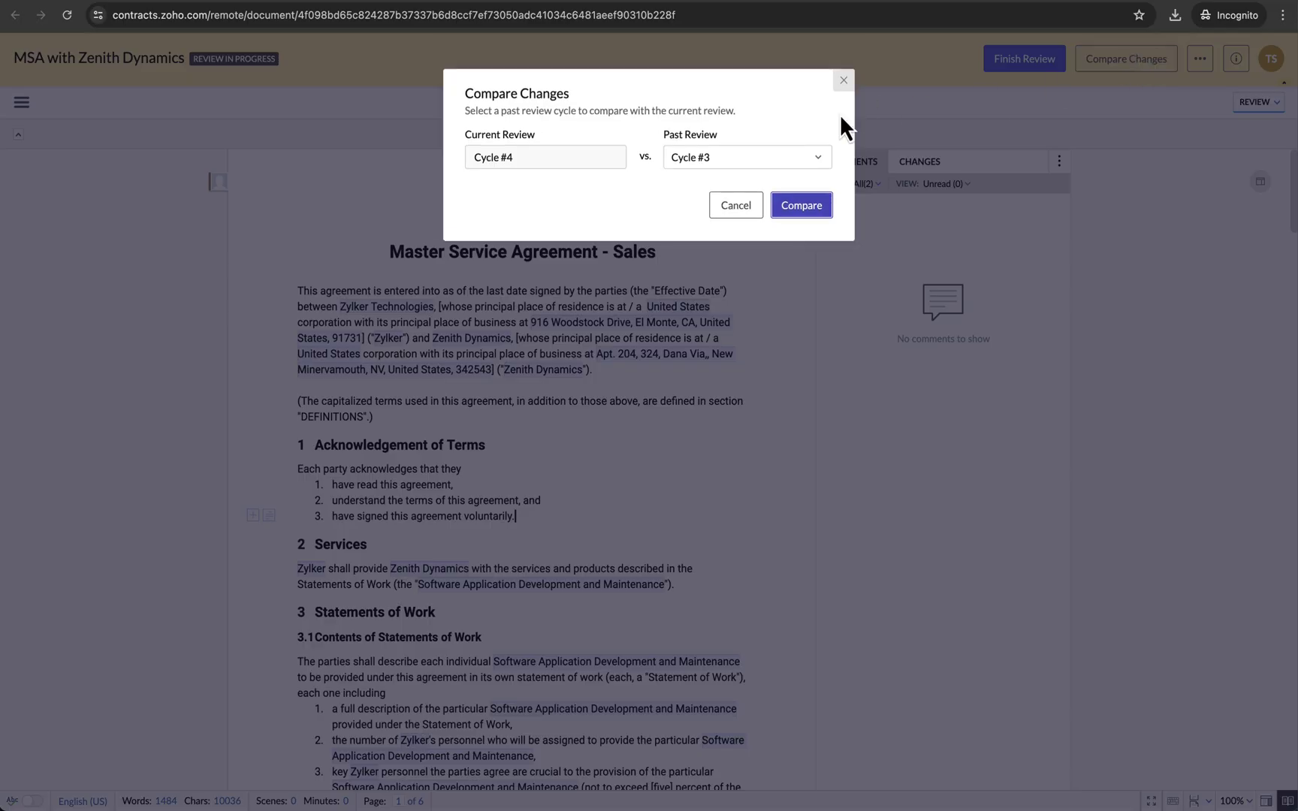
# - Compare the current review against past review Cycle #3
pyautogui.click(754, 158)
pyautogui.click(720, 186)
pyautogui.click(801, 205)
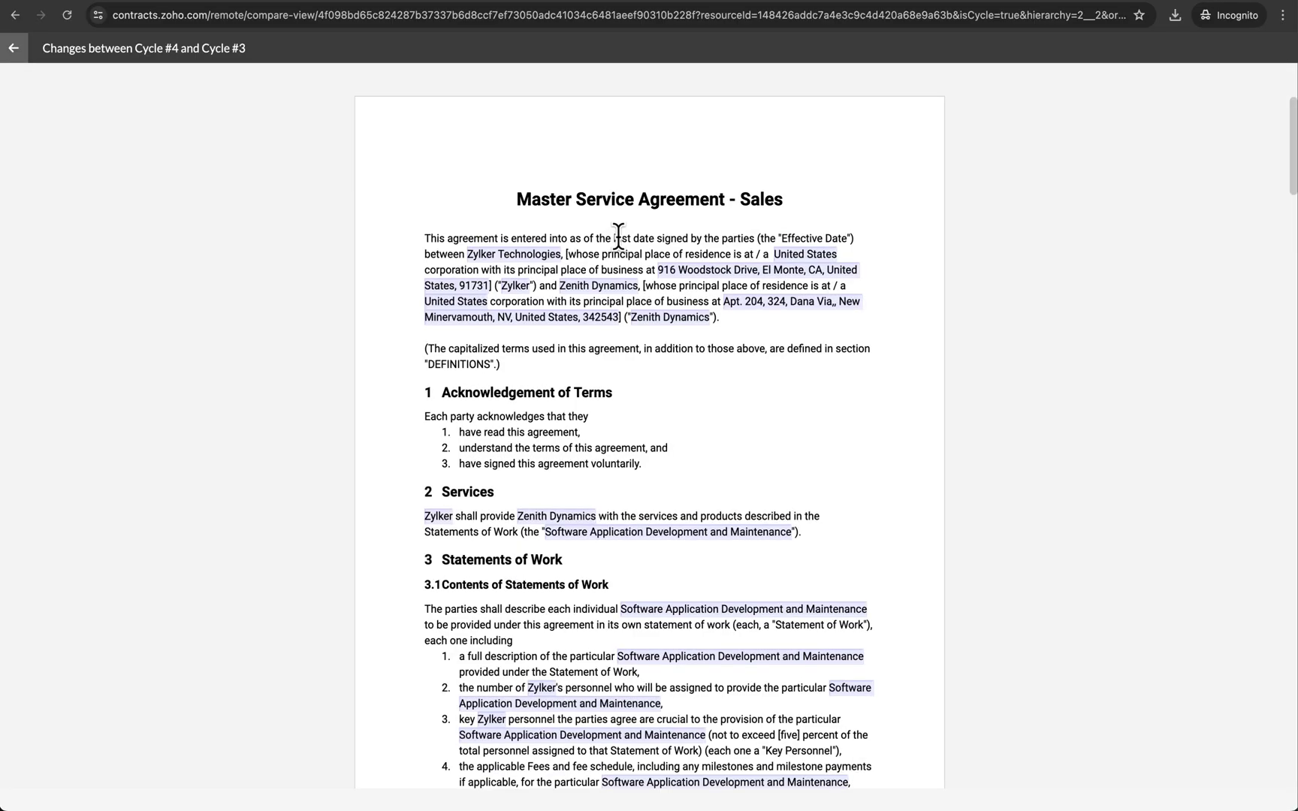
# - Review the Cycle #4 versus Cycle #3 changes, including deleted item 8 of section 3.1, then return to the contract
pyautogui.scroll(-4, 726, 265)
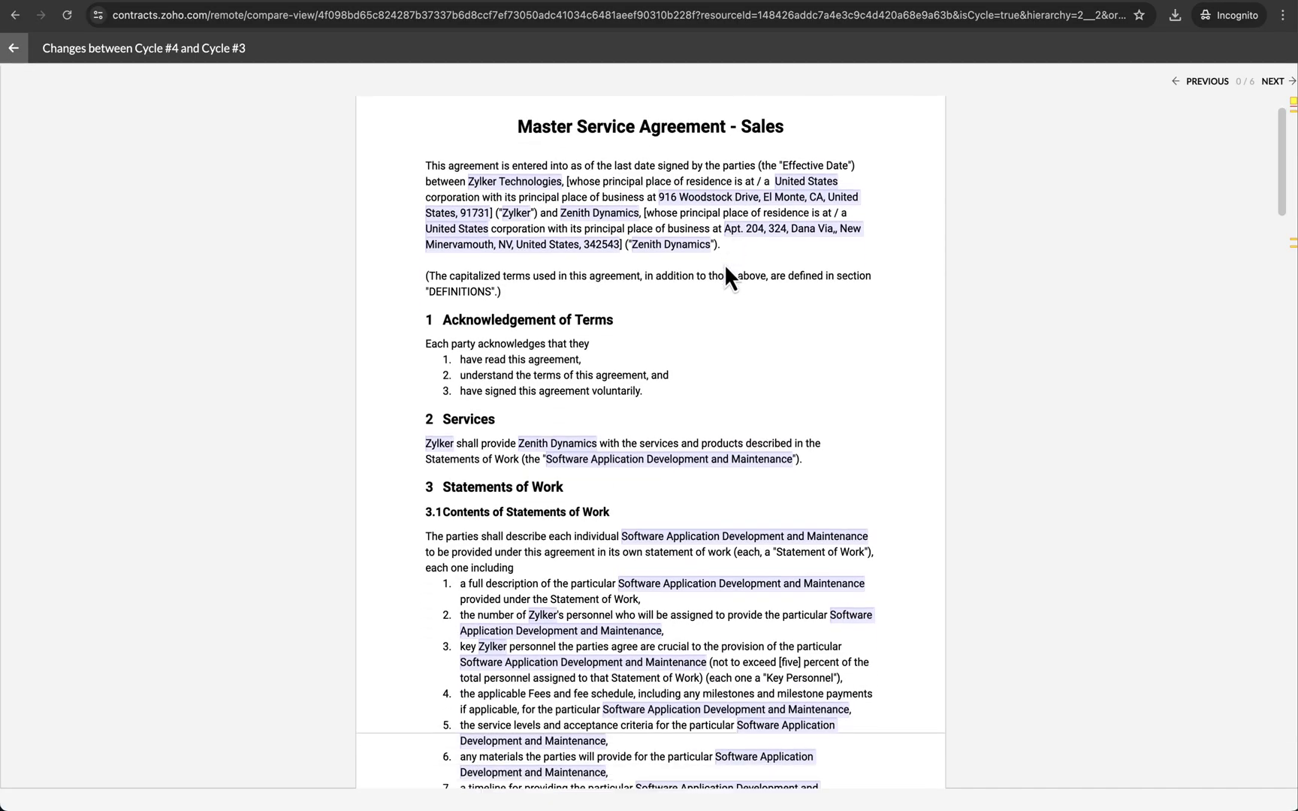
pyautogui.scroll(-3, 723, 272)
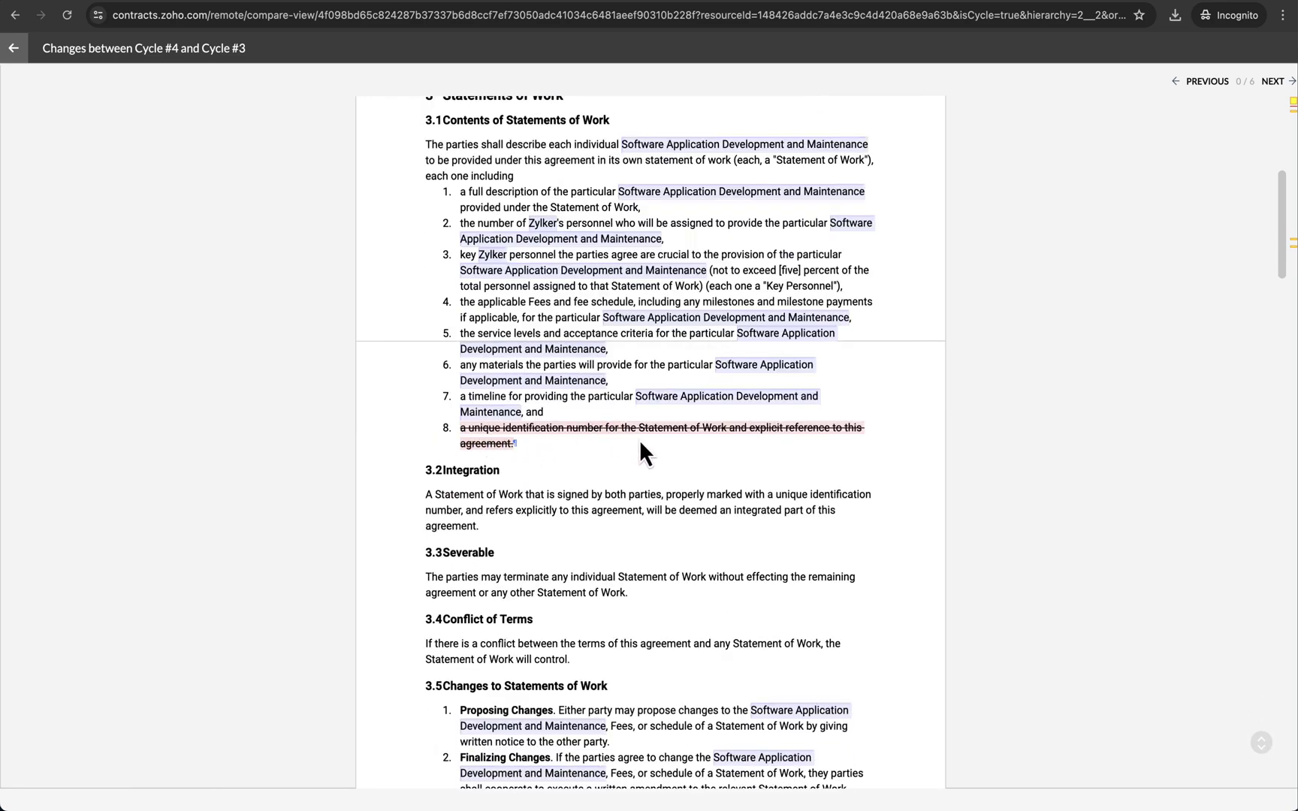
pyautogui.scroll(-5, 638, 440)
pyautogui.scroll(-20, 643, 449)
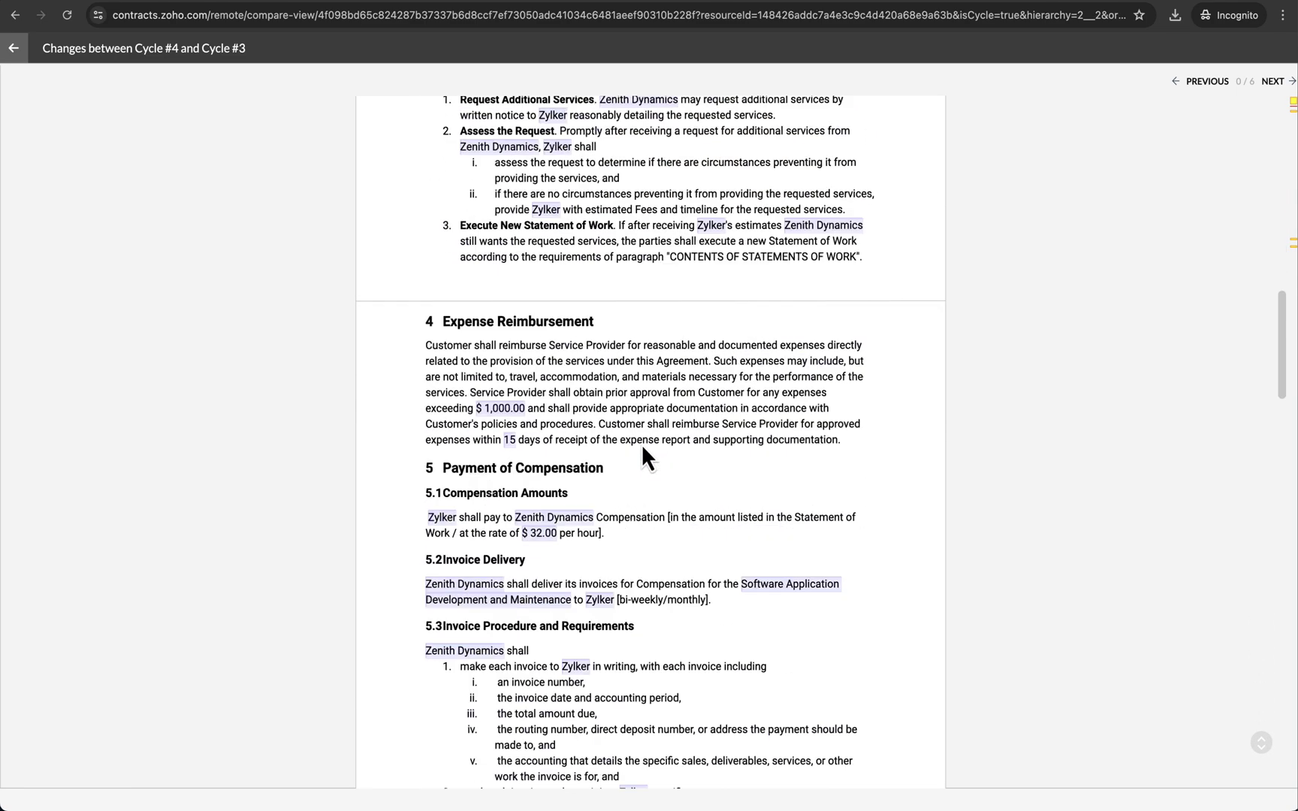
pyautogui.scroll(-10, 643, 446)
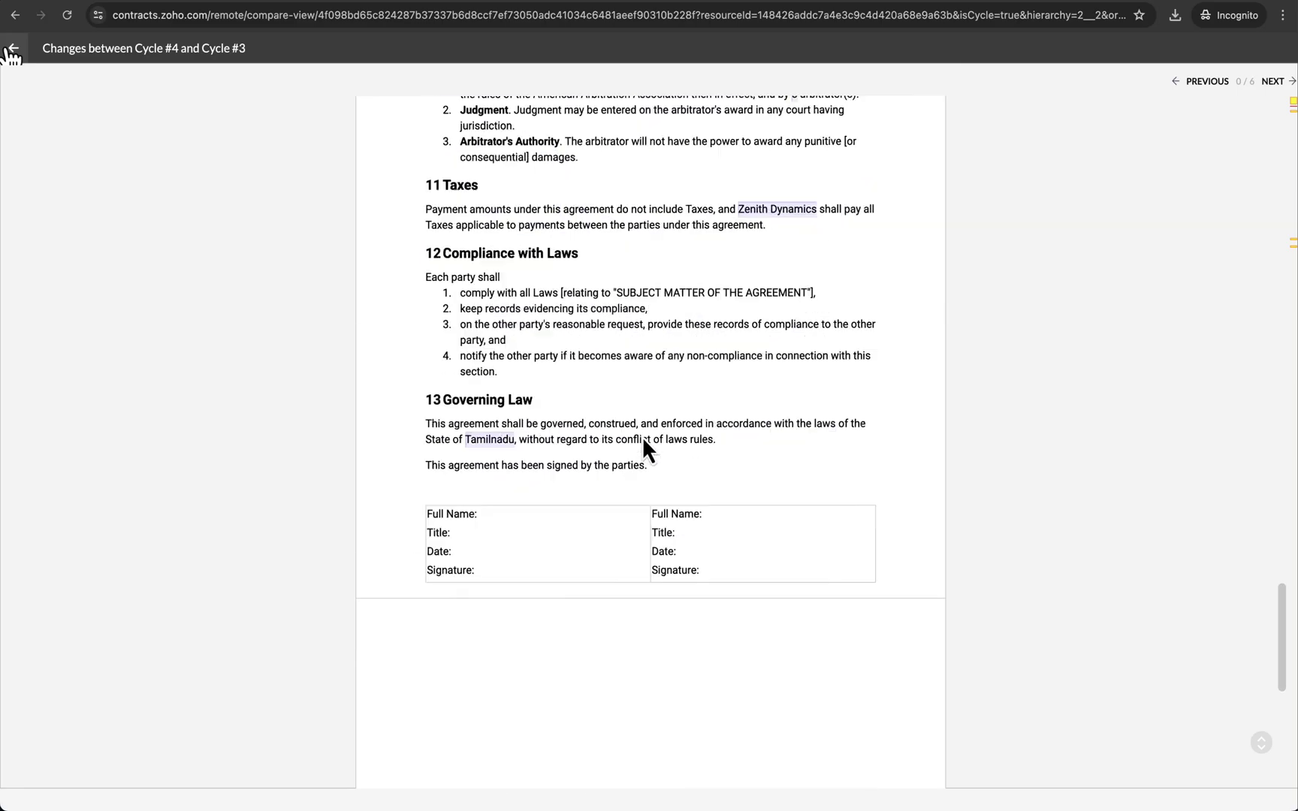
pyautogui.click(12, 49)
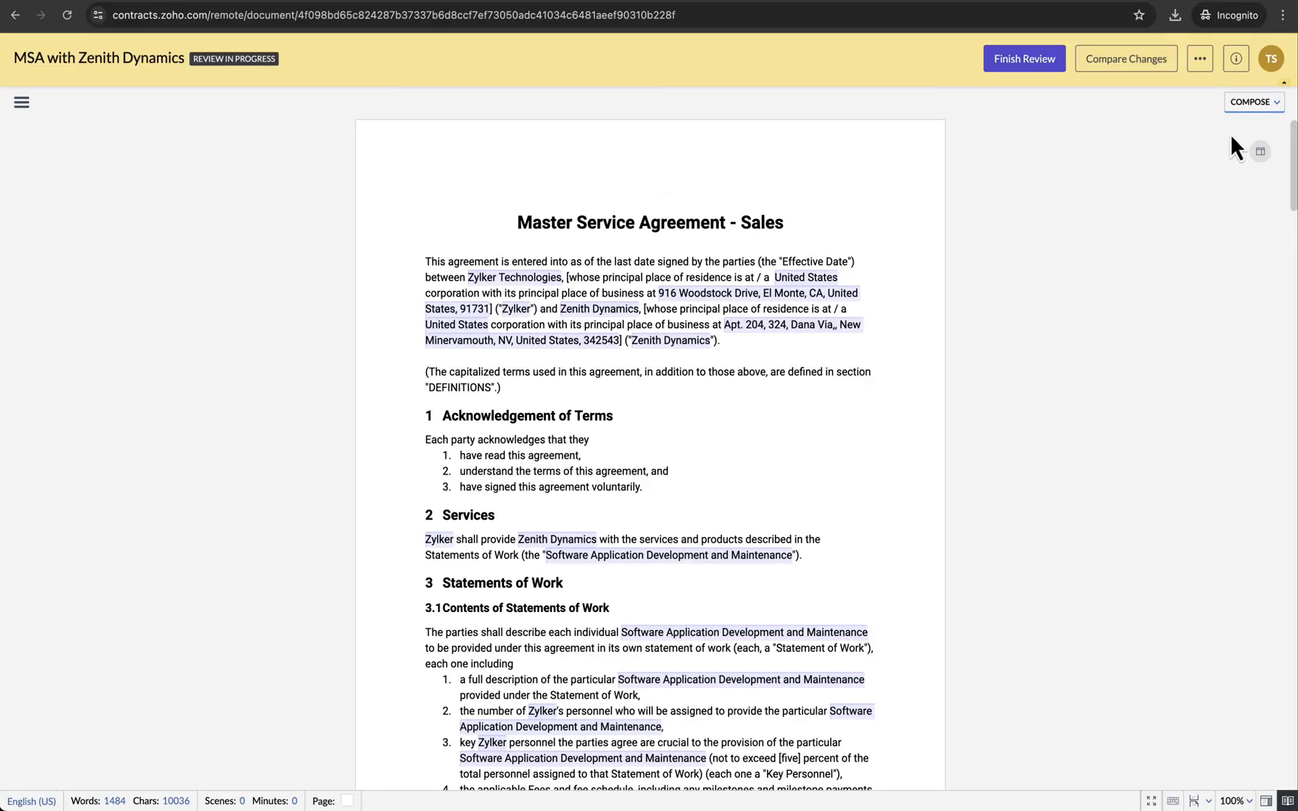
pyautogui.click(1200, 60)
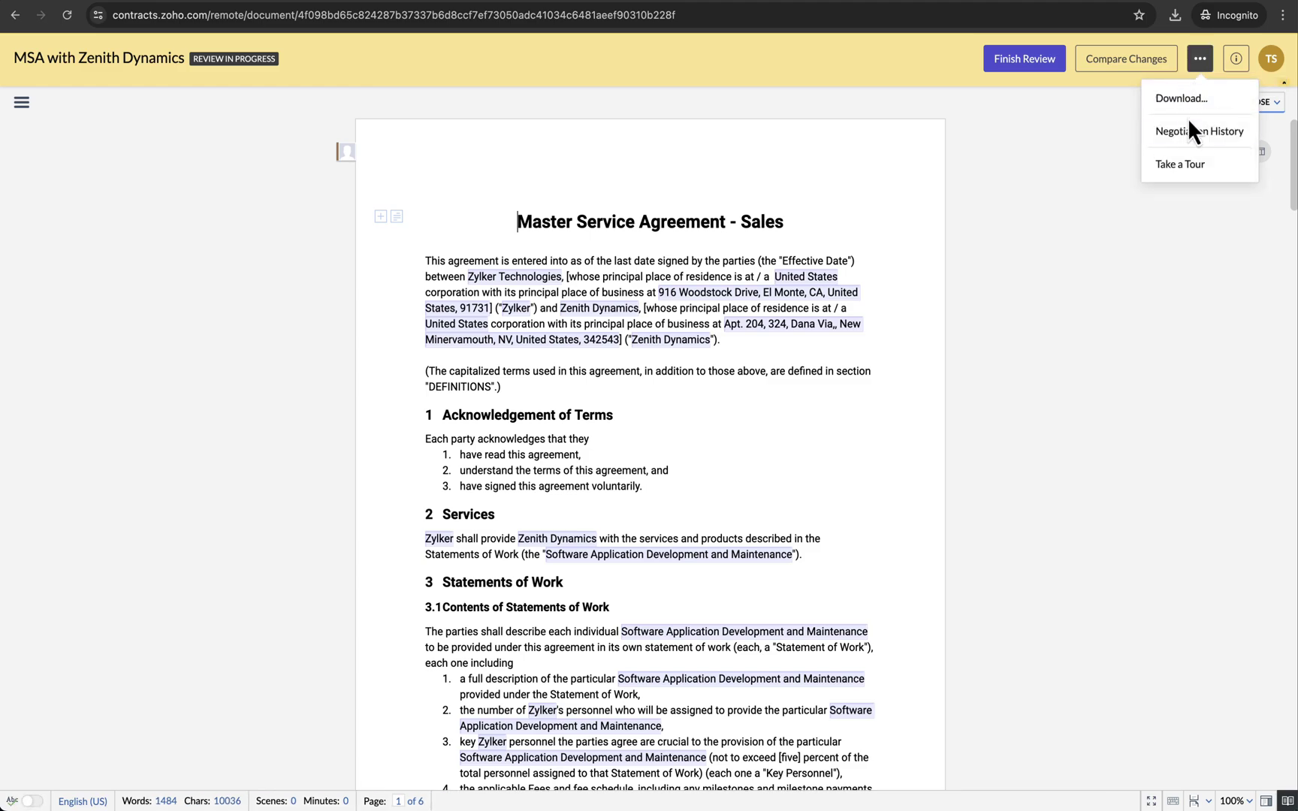
pyautogui.click(1194, 138)
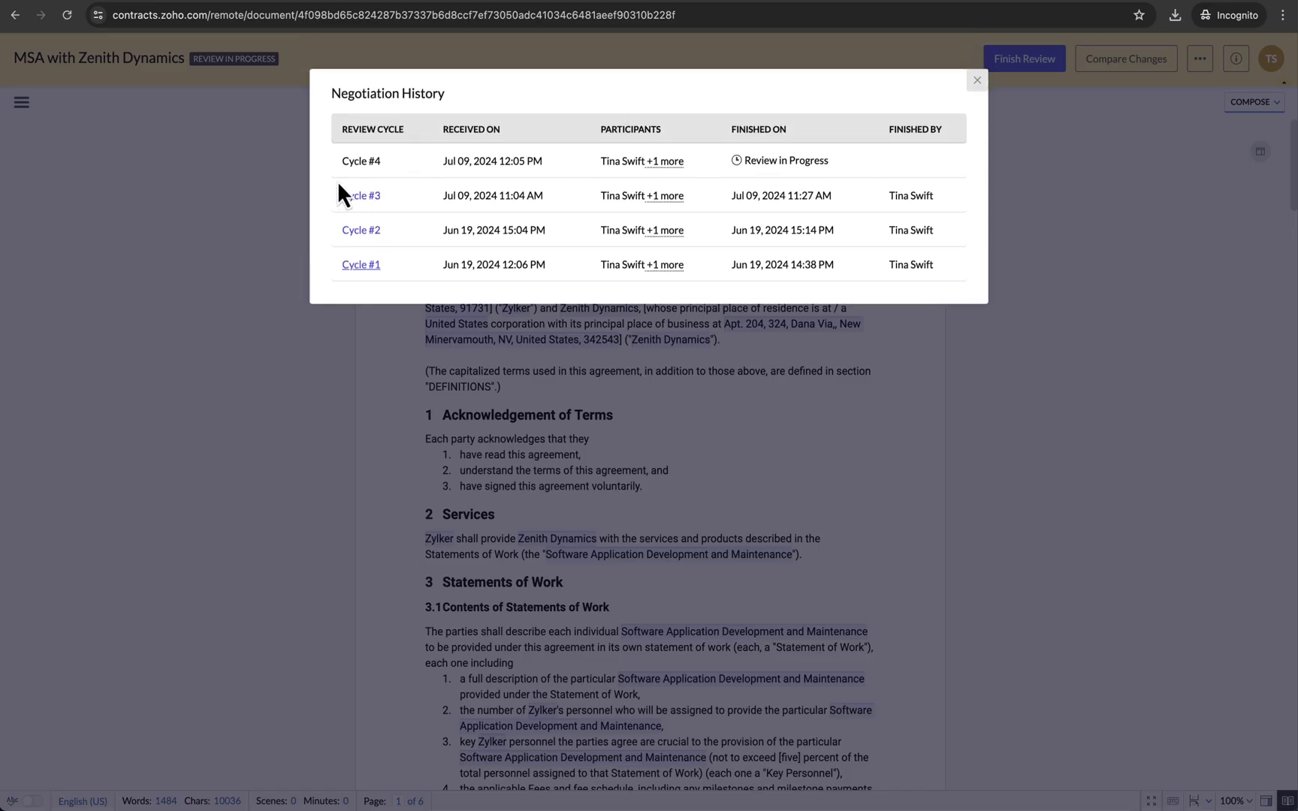
pyautogui.click(357, 197)
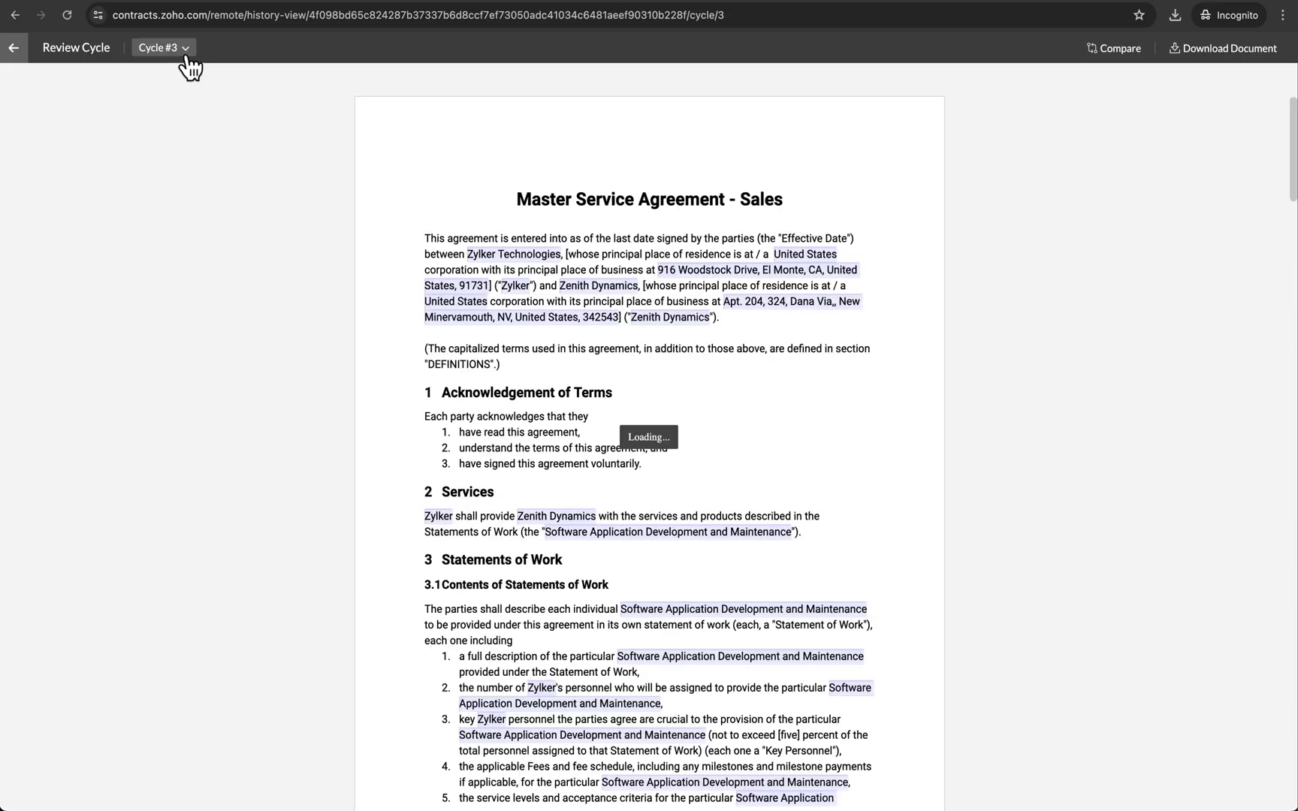
pyautogui.click(183, 58)
pyautogui.click(180, 109)
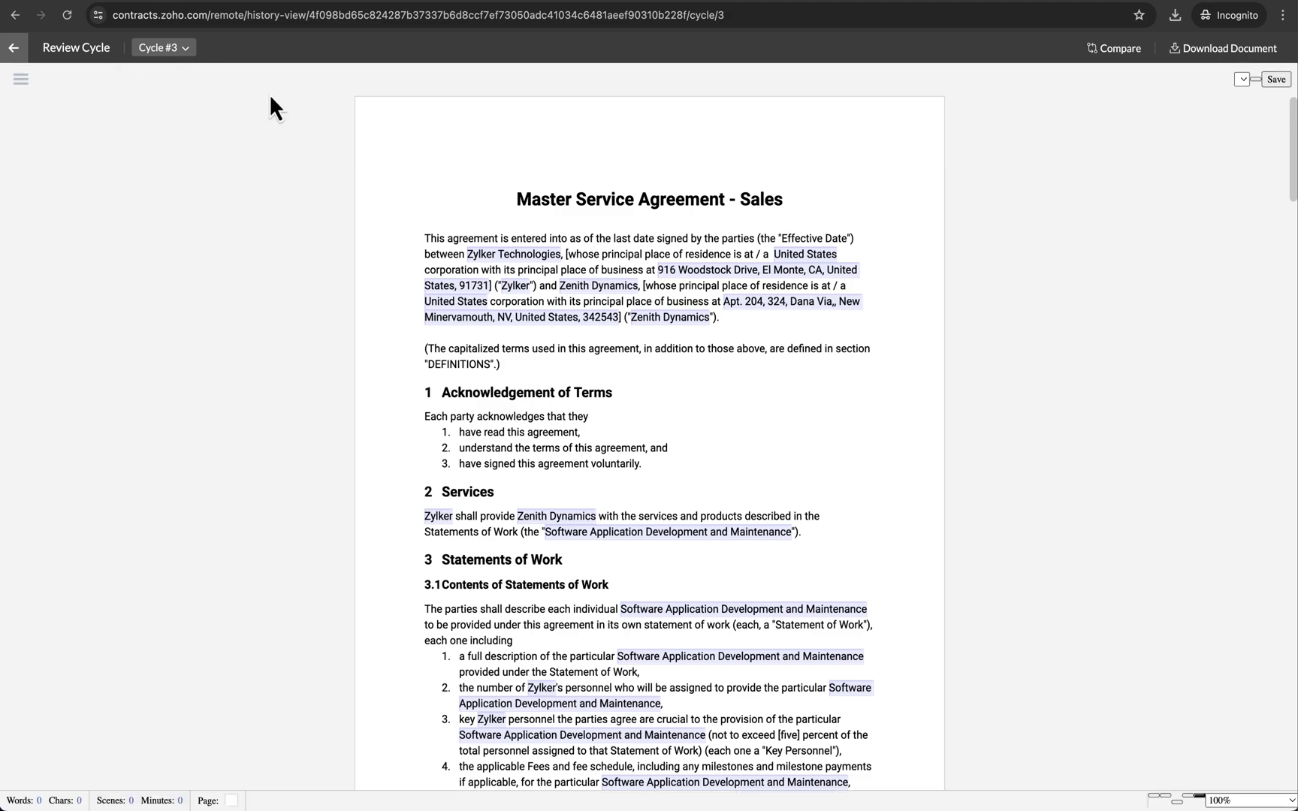
pyautogui.scroll(-5, 572, 347)
pyautogui.scroll(-13, 573, 346)
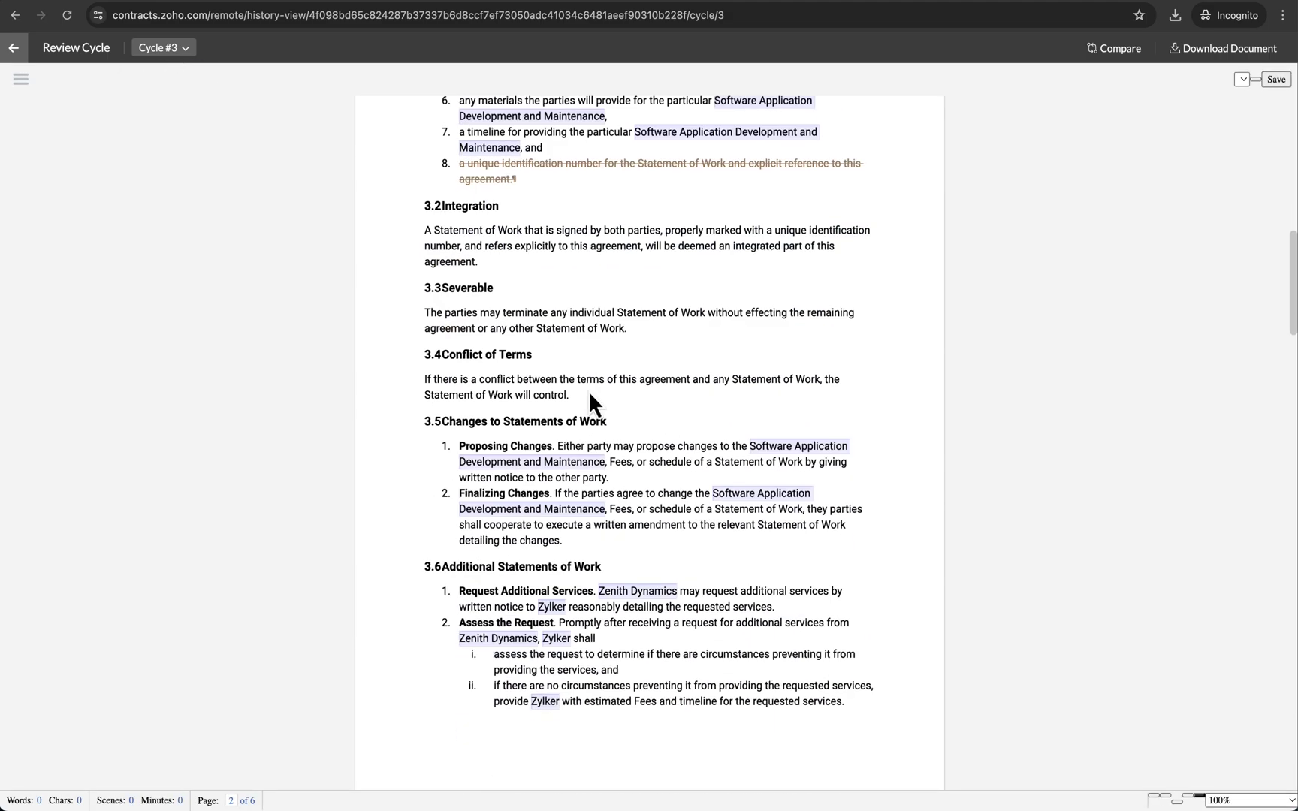
pyautogui.scroll(-20, 600, 405)
pyautogui.scroll(20, 159, 150)
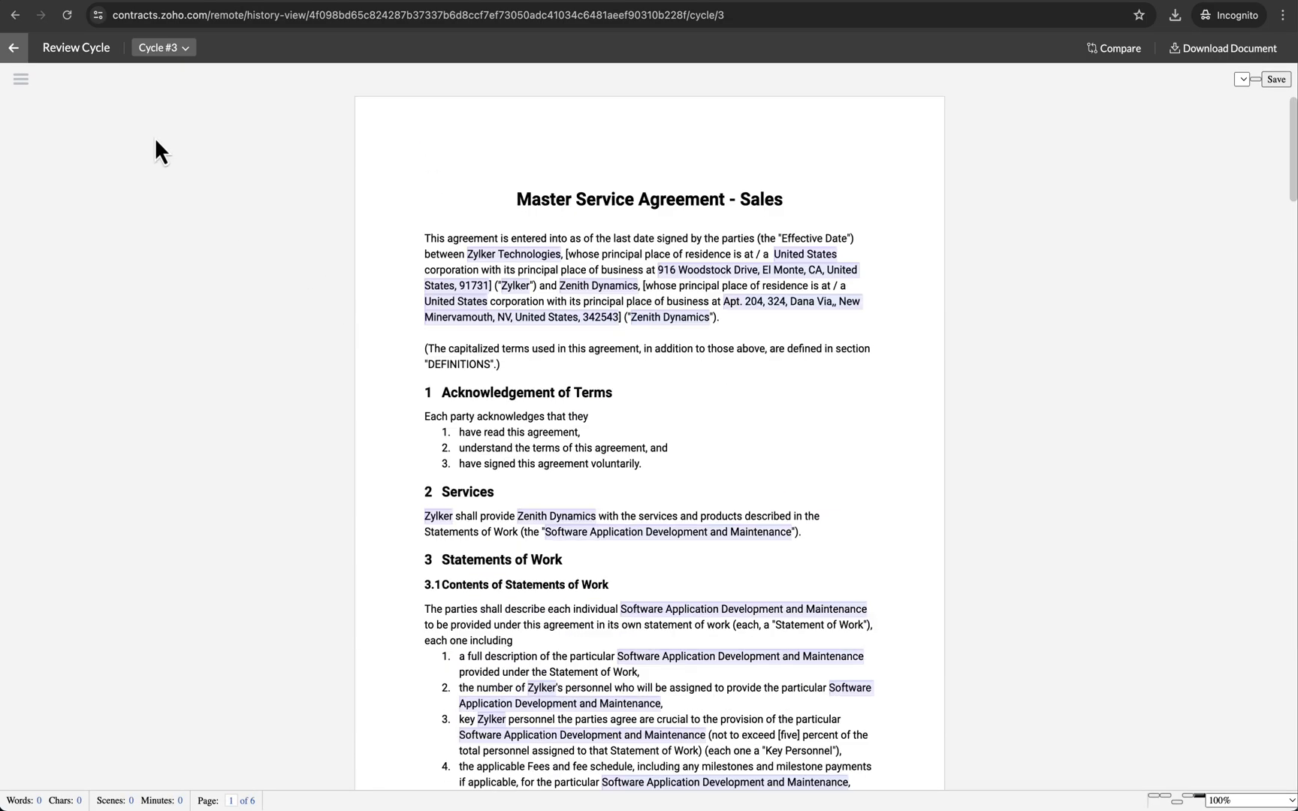
pyautogui.click(13, 48)
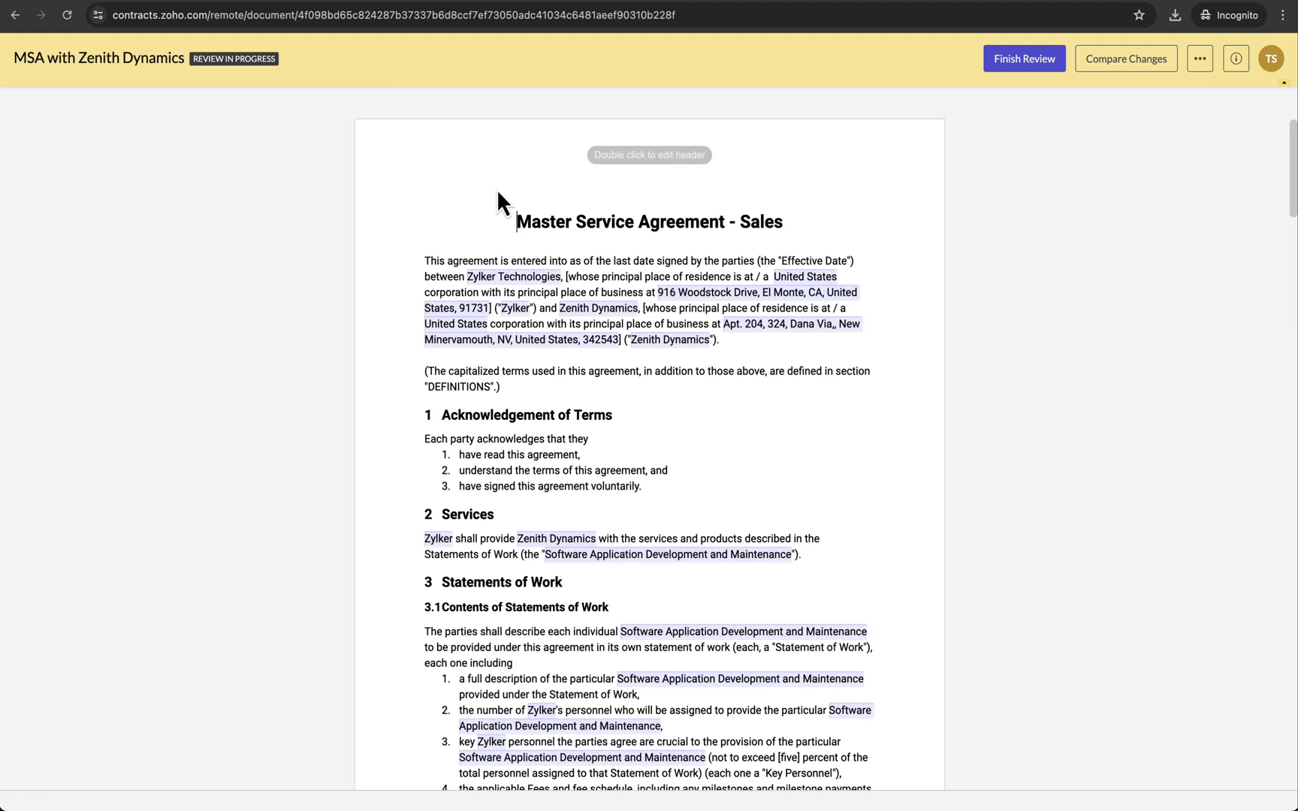
# - Submit the counterparty review with Proceed for signing checked, sending it back to the owner
pyautogui.click(1017, 65)
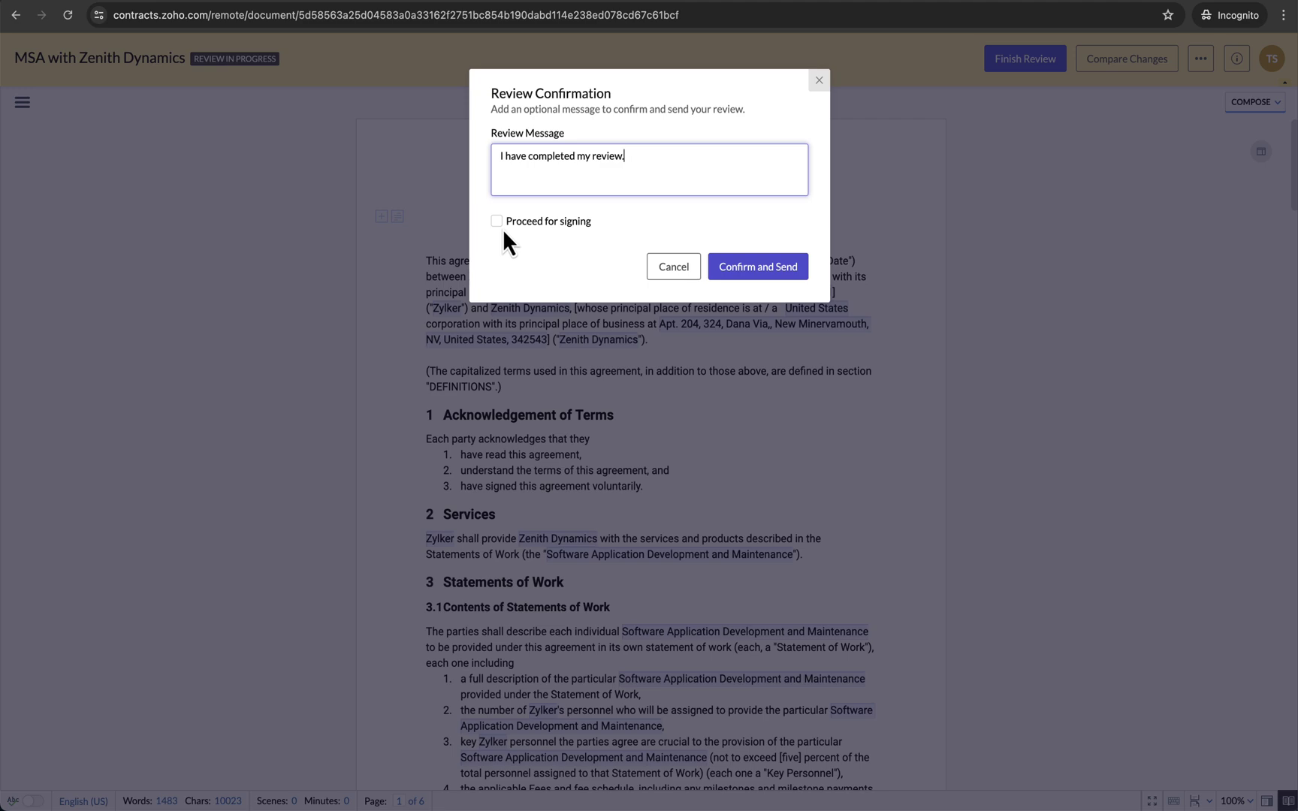
pyautogui.click(496, 223)
pyautogui.click(763, 266)
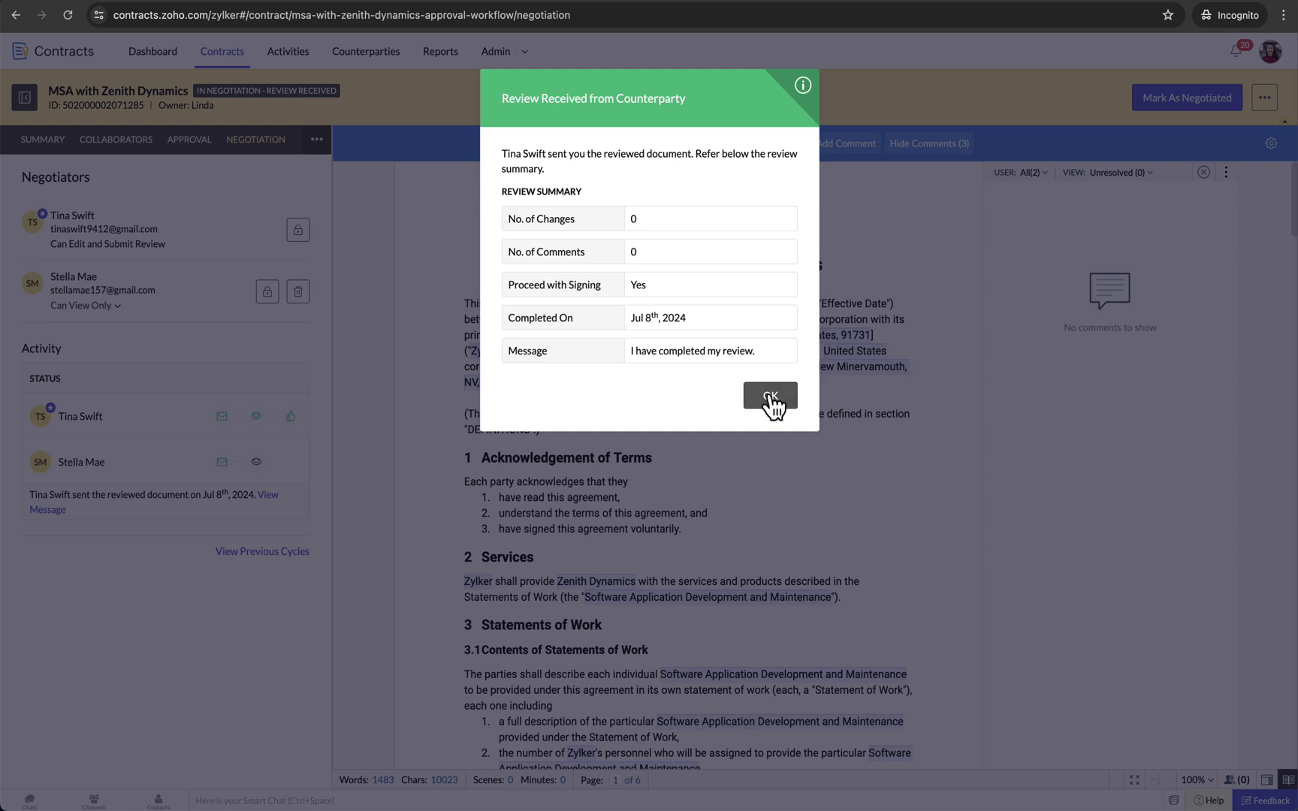
# - Acknowledge the Review Received notice and list previous negotiation cycles 4, 3 and 2
pyautogui.click(770, 395)
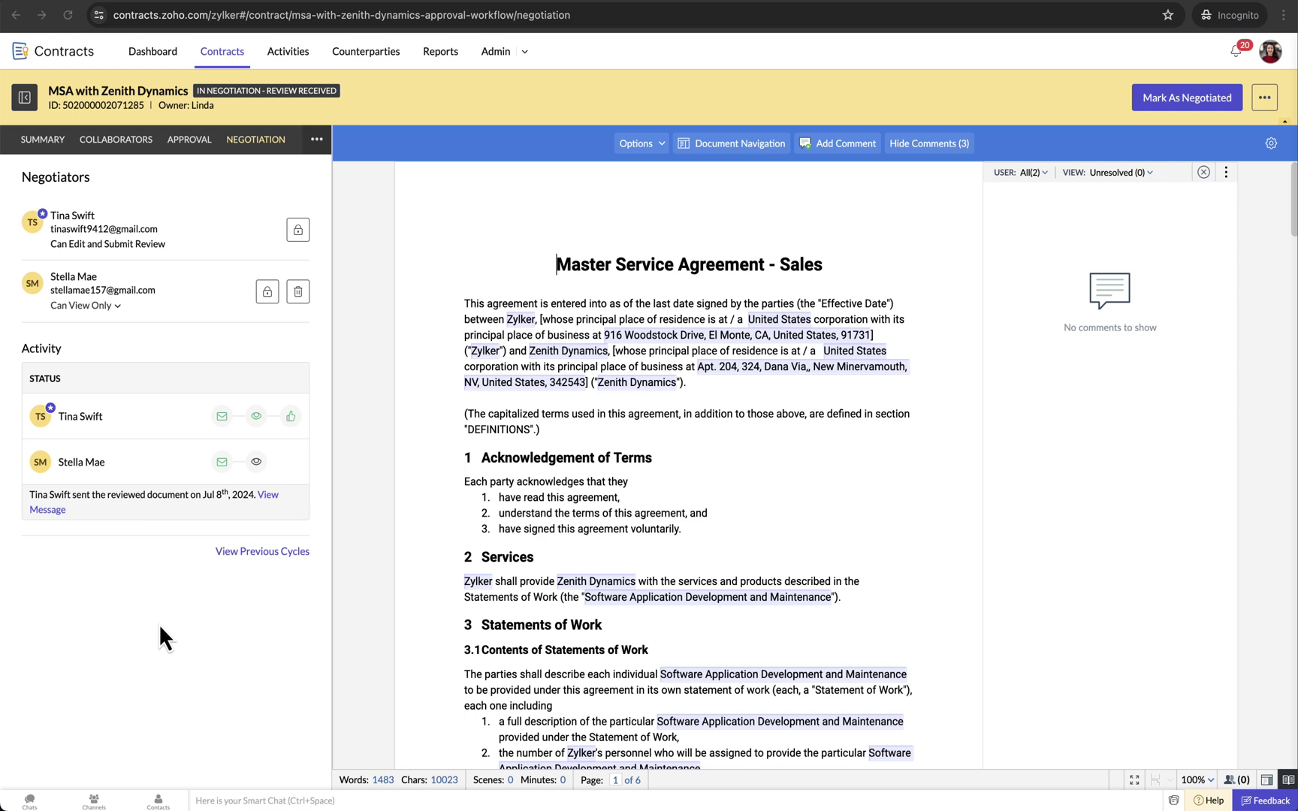
pyautogui.click(262, 552)
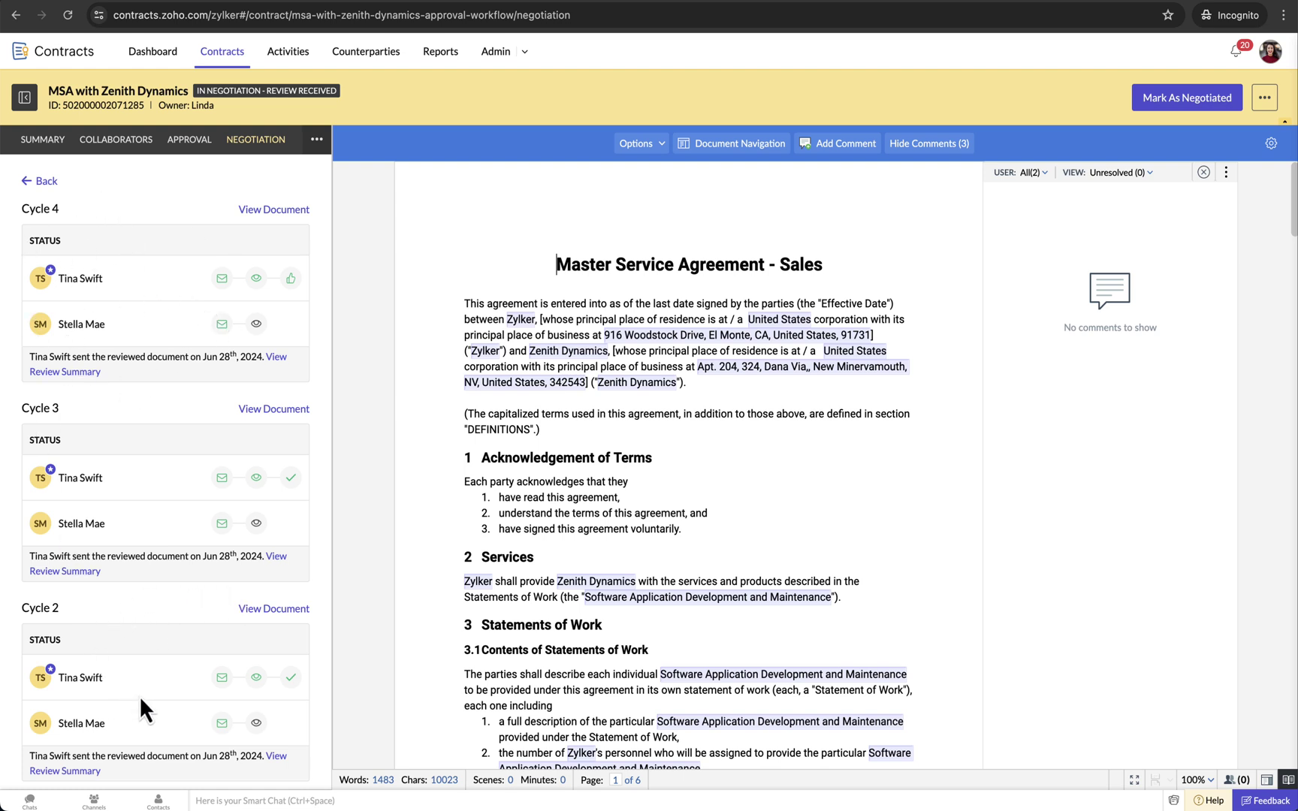
pyautogui.click(275, 214)
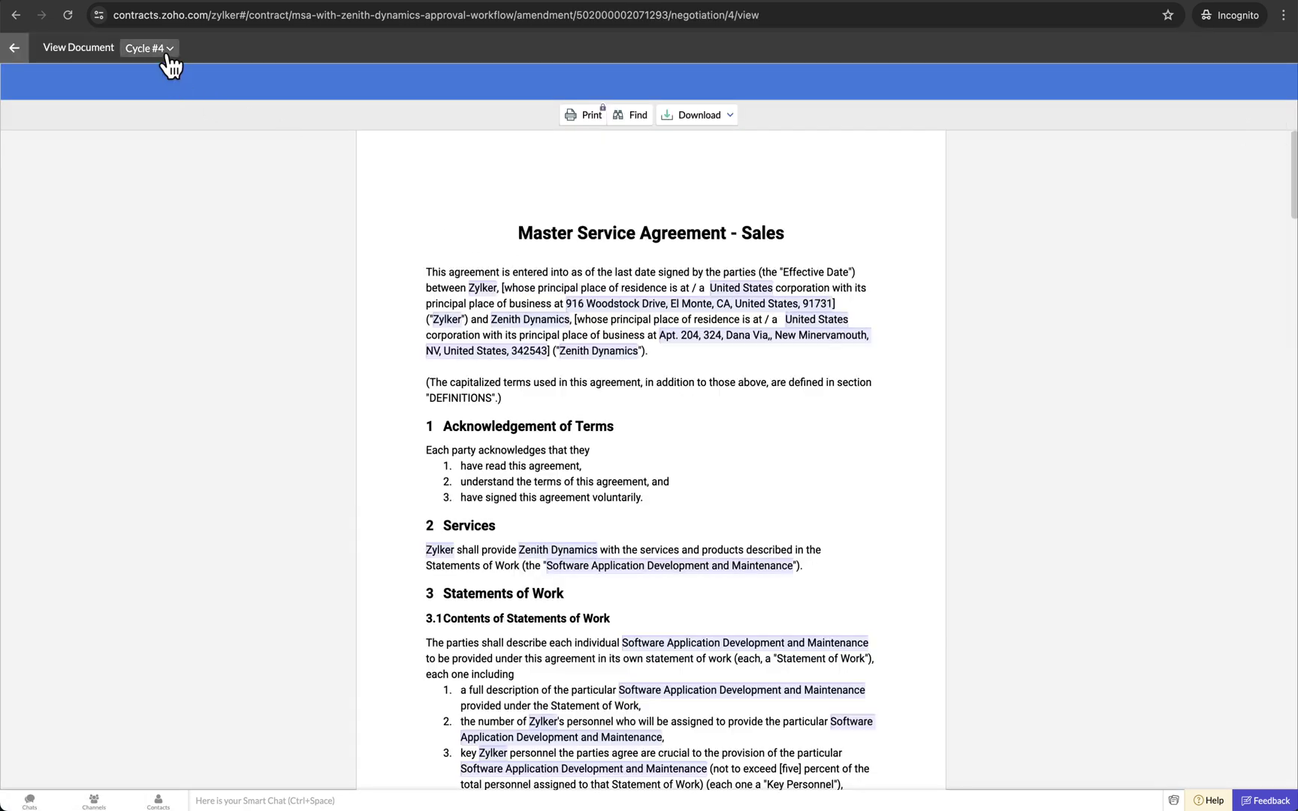
pyautogui.click(169, 59)
pyautogui.click(246, 75)
pyautogui.scroll(-3, 546, 325)
pyautogui.scroll(-15, 547, 325)
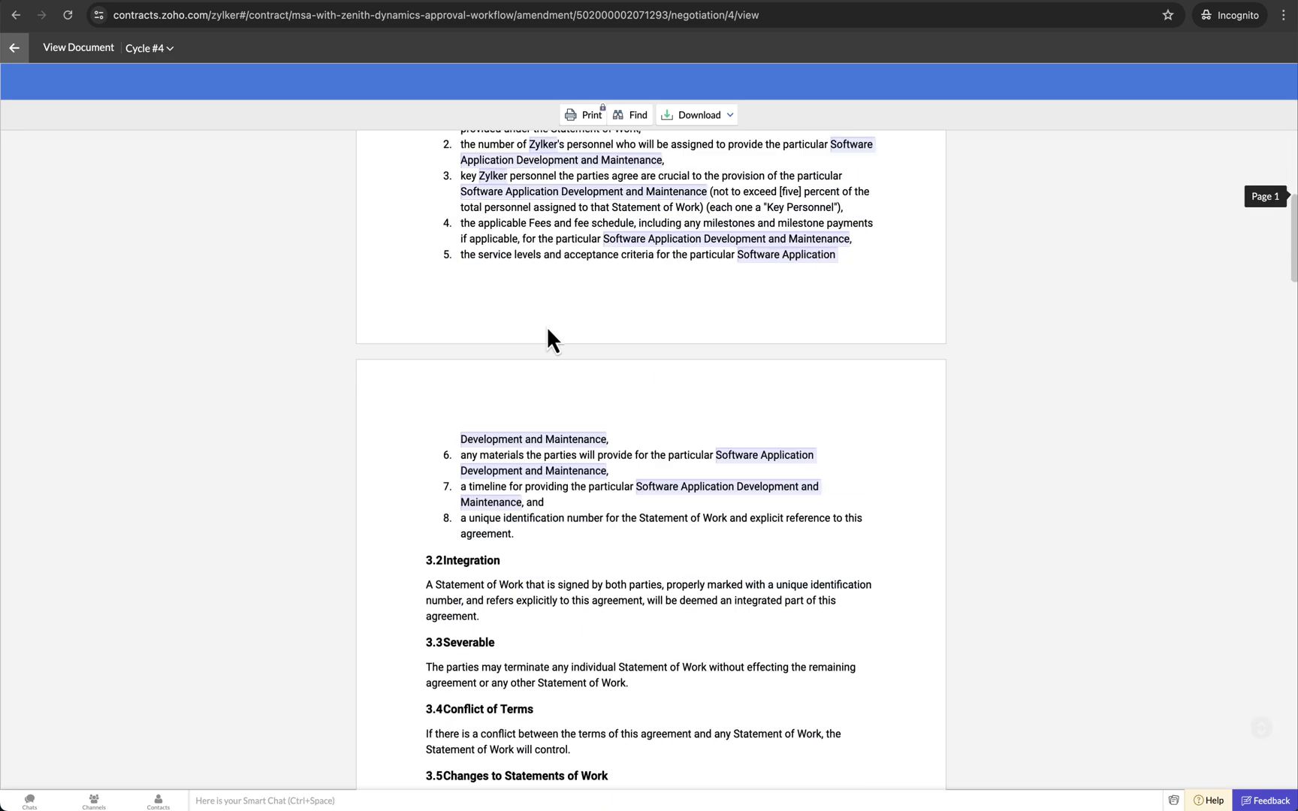
pyautogui.scroll(-20, 546, 324)
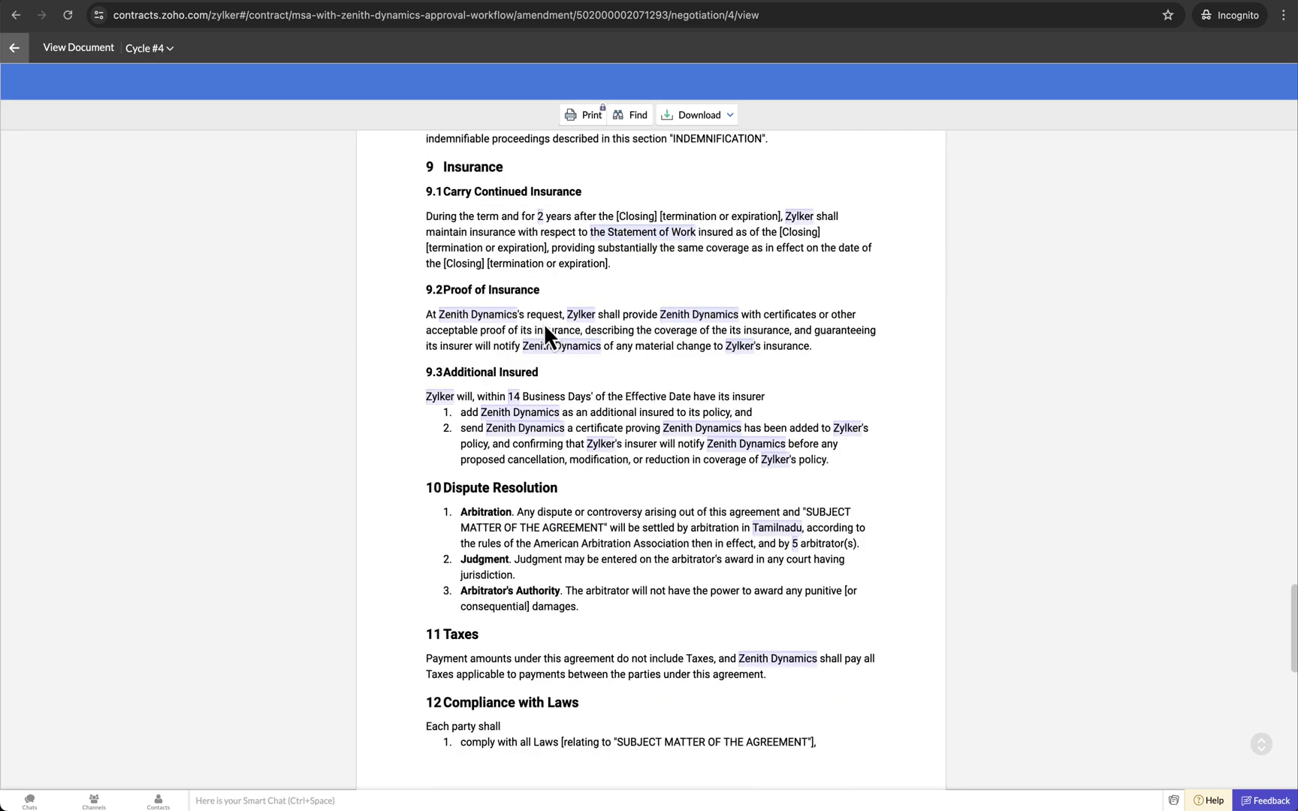
pyautogui.click(15, 57)
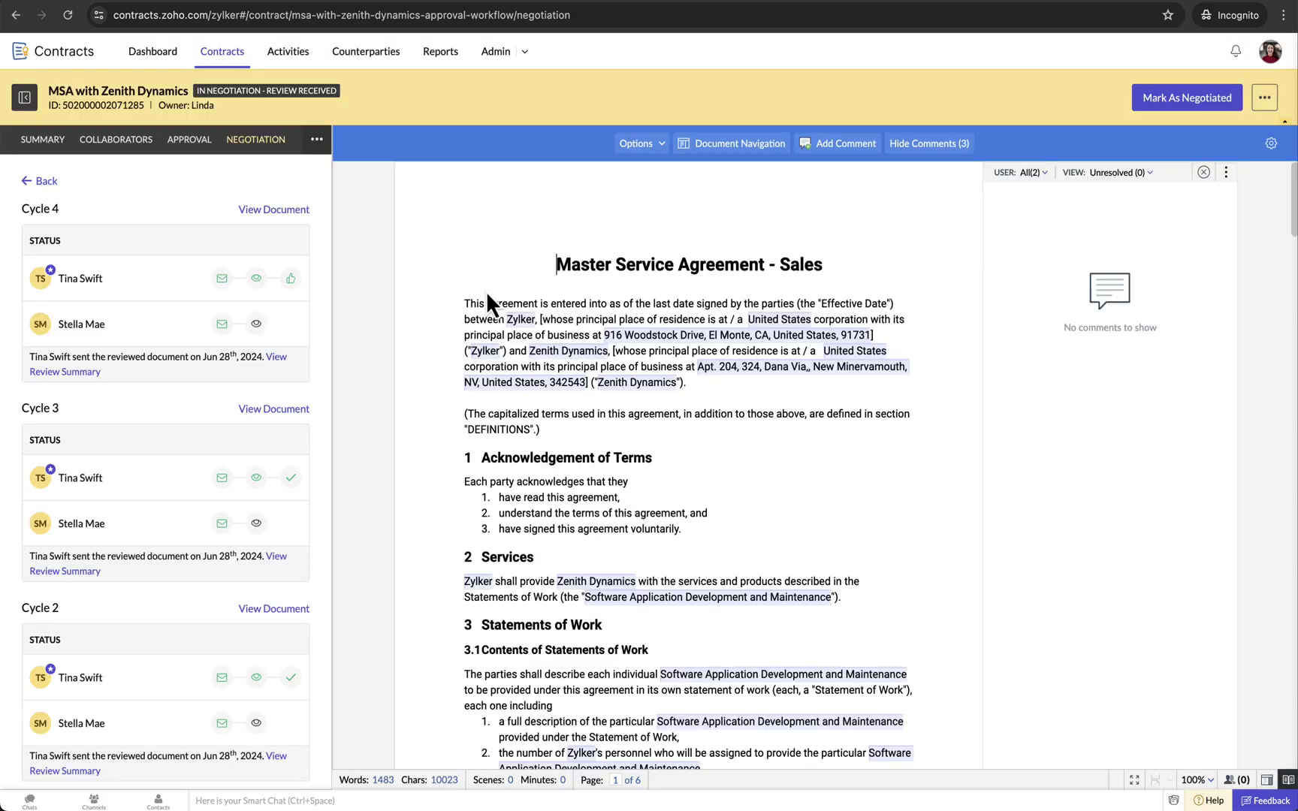
# - Check the Cycle 4 review summary, then set the Zenith Dynamics MSA status to Negotiated
pyautogui.click(278, 358)
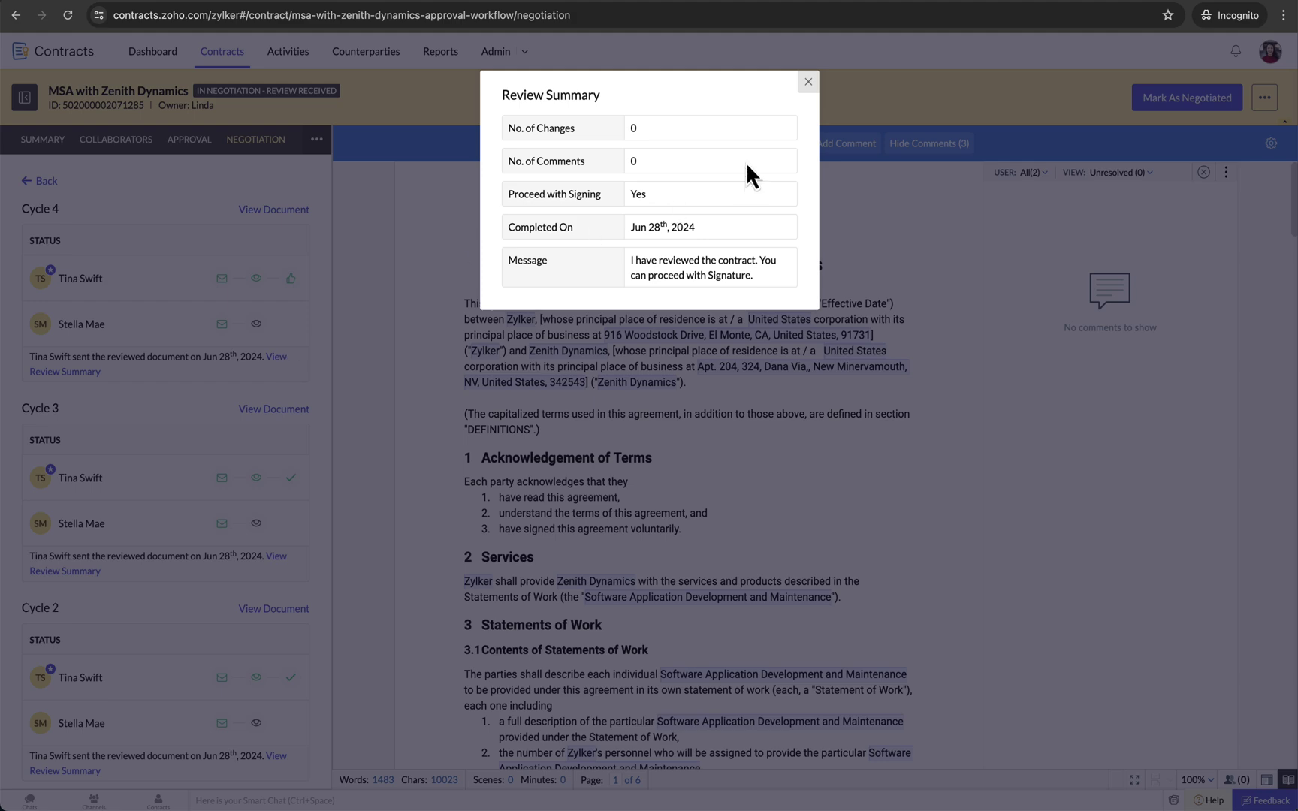
pyautogui.click(808, 81)
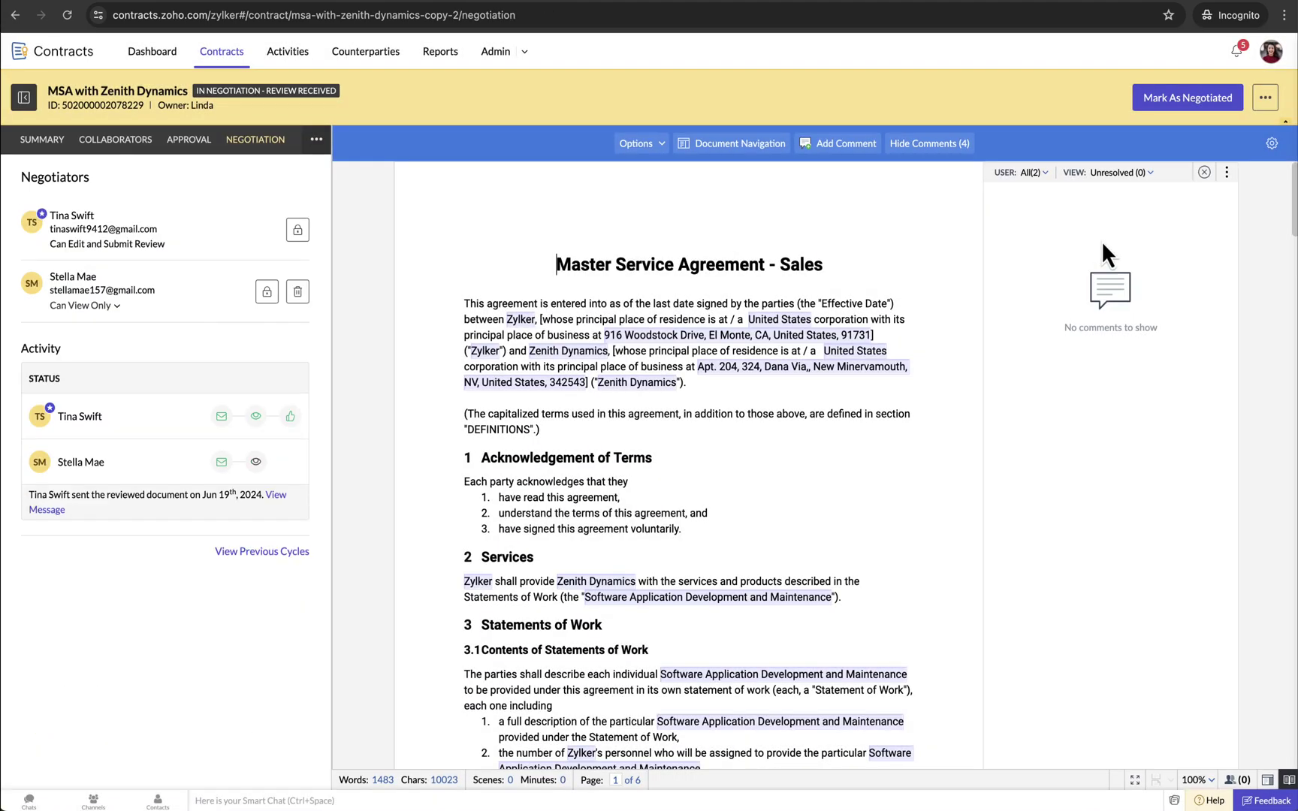
pyautogui.click(1208, 106)
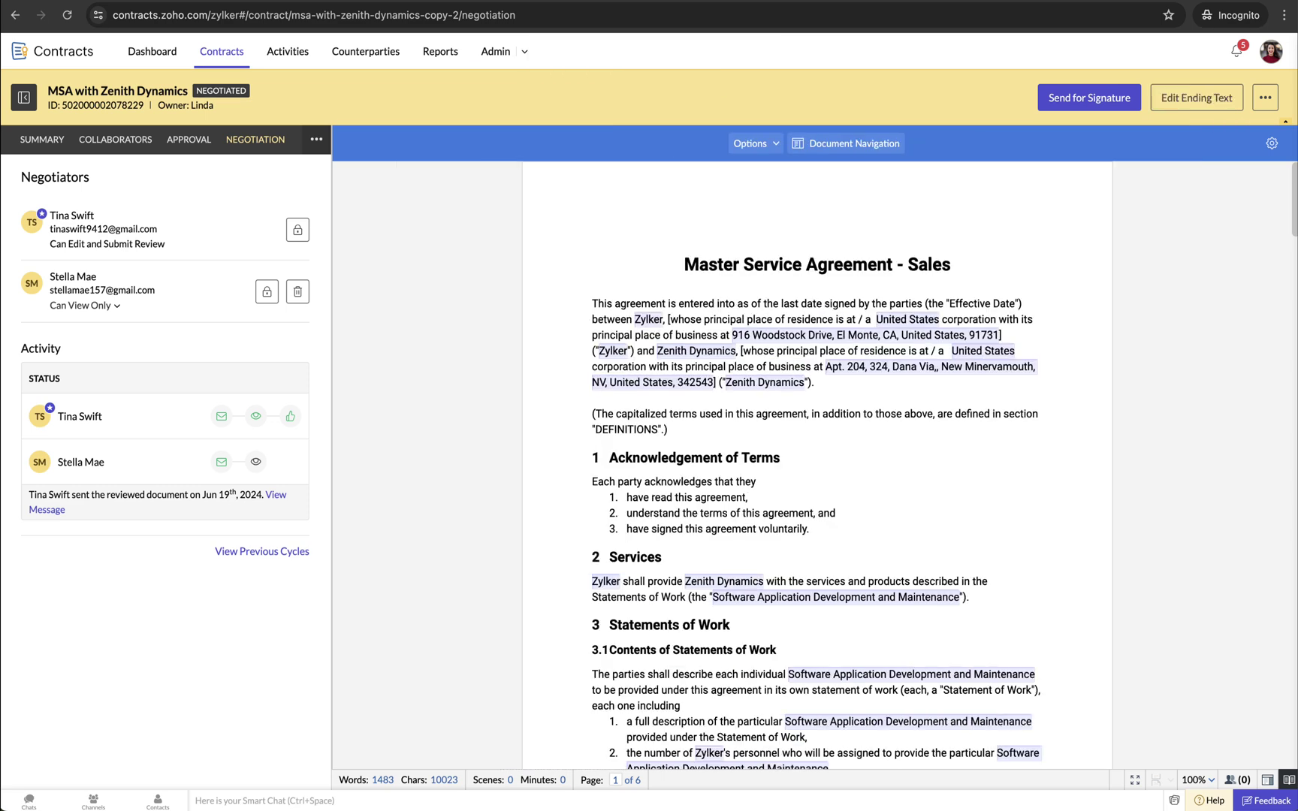